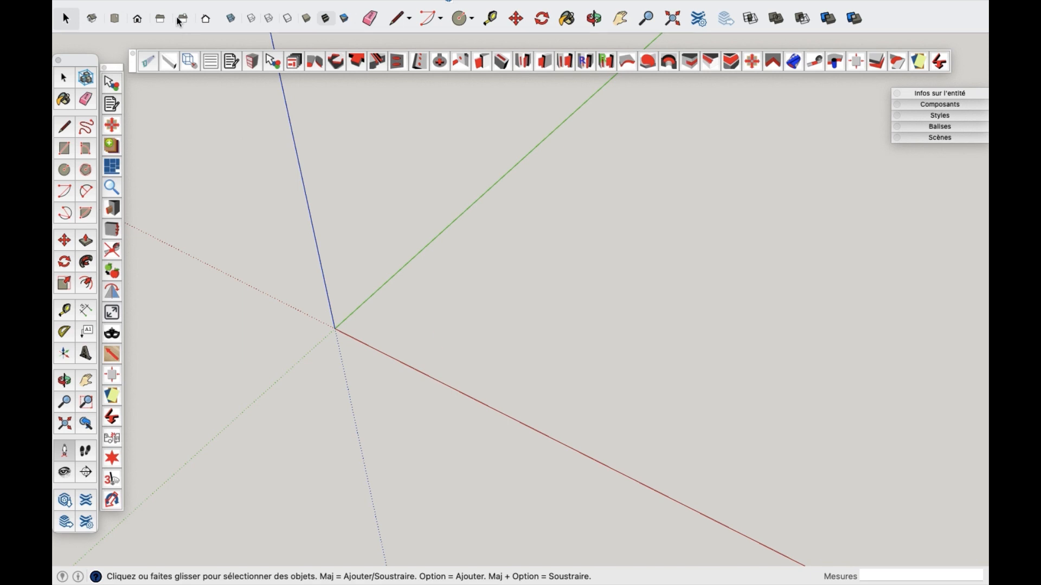
# Step: Start a new piece named "traverse" and set its view to Dessus
pyautogui.click(169, 62)
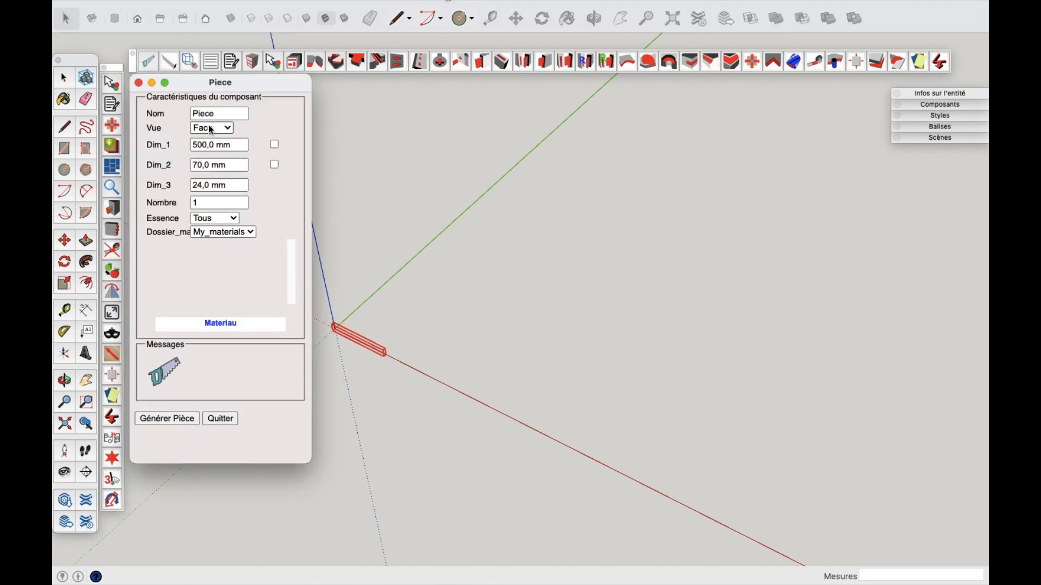
pyautogui.write('traverse')
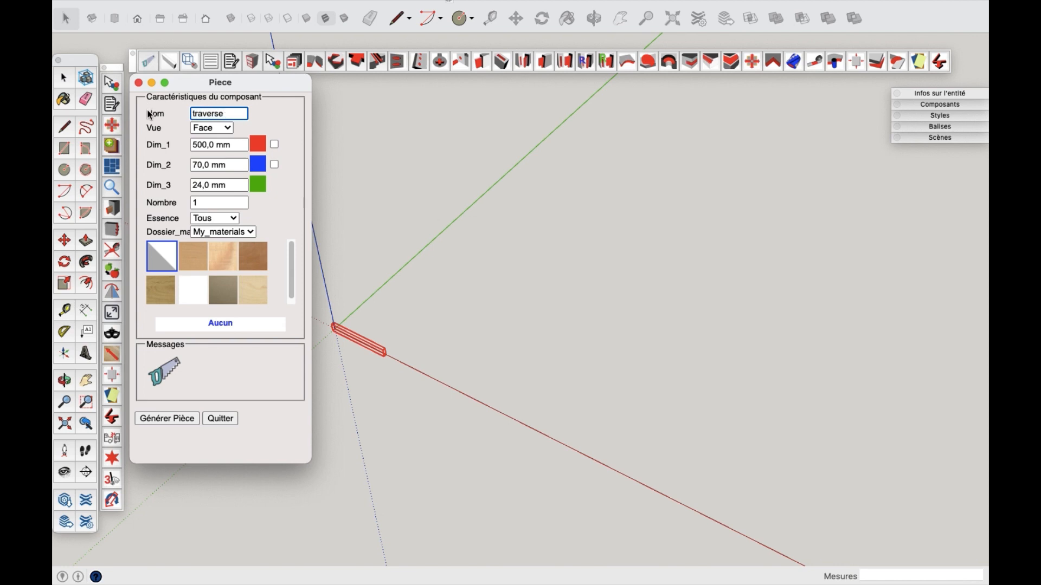
pyautogui.click(224, 128)
pyautogui.click(223, 156)
# Step: Set the traverse's dimensions to 1040 mm for Dim_1, 250 mm for Dim_2 and 18 mm for Dim_3
pyautogui.moveTo(234, 145); pyautogui.dragTo(191, 139)
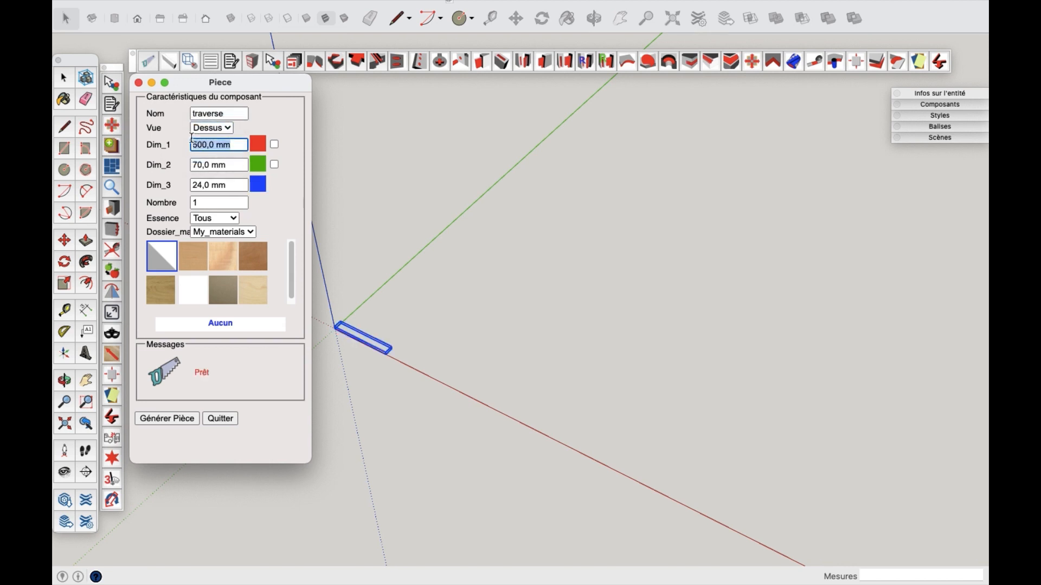
pyautogui.write('1040')
pyautogui.press('Tab')
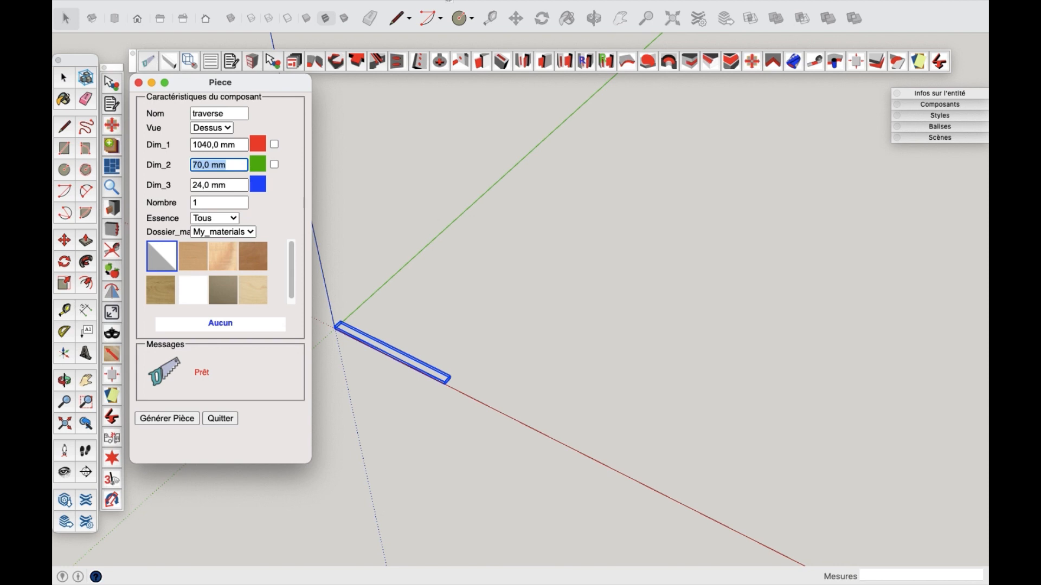
pyautogui.write('250')
pyautogui.press('Tab')
pyautogui.press('Tab')
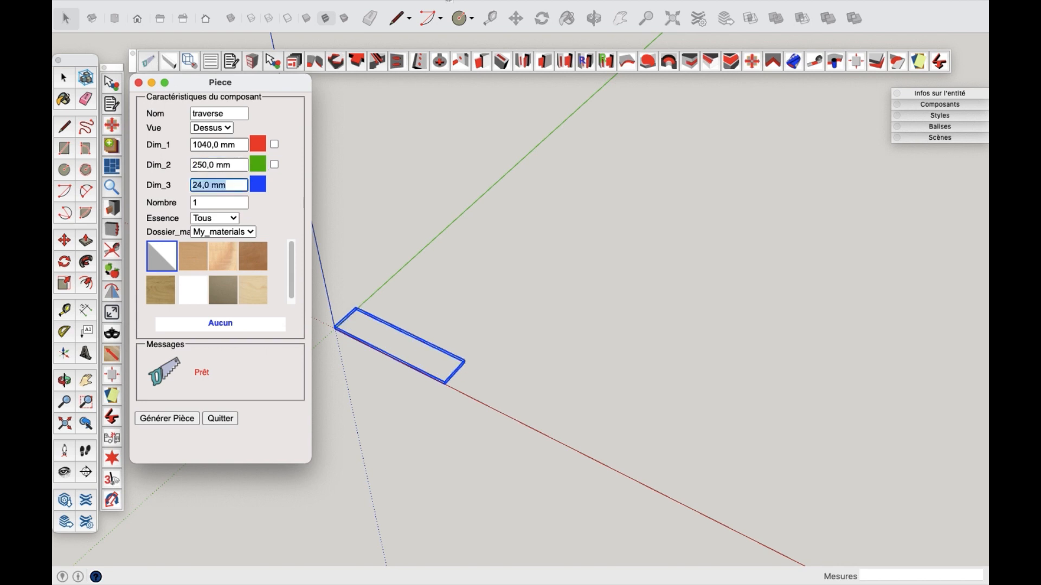
pyautogui.write('18')
pyautogui.press('Tab')
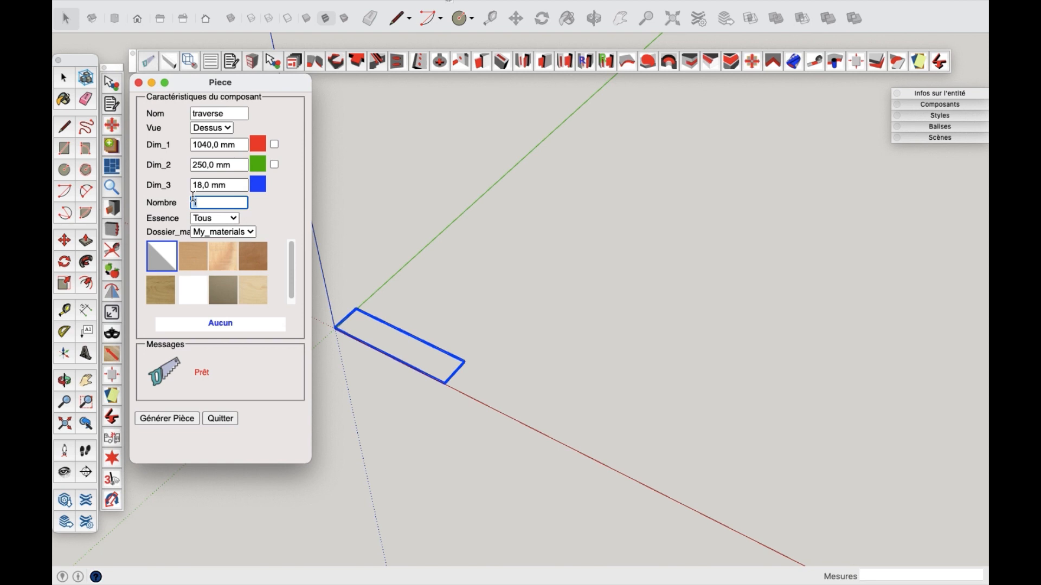
# Step: Set the number of traverses to 2 and assign the Contreplaque material as Panneau instead of Massif
pyautogui.write('2')
pyautogui.click(254, 296)
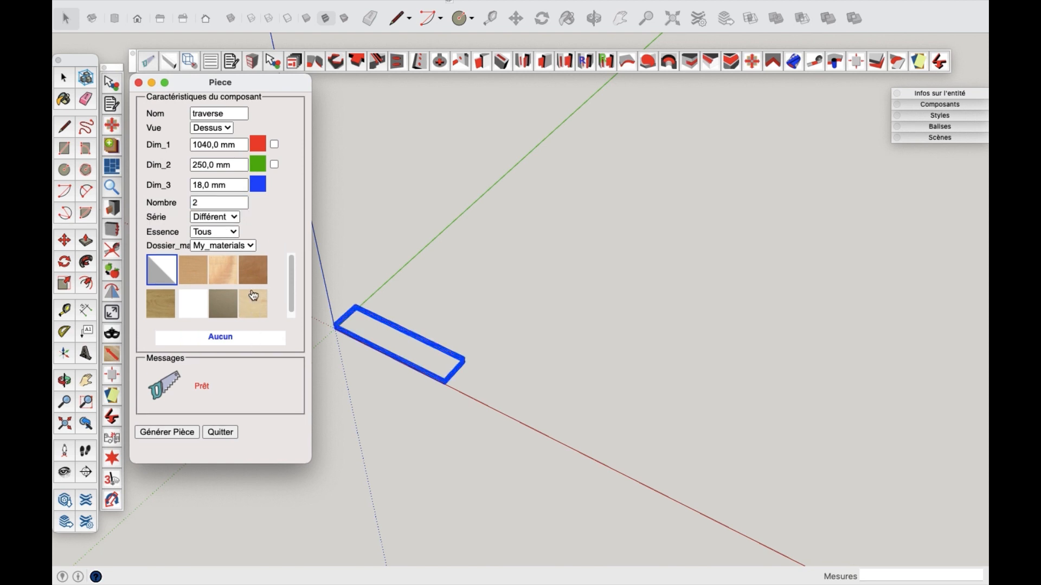
pyautogui.click(233, 343)
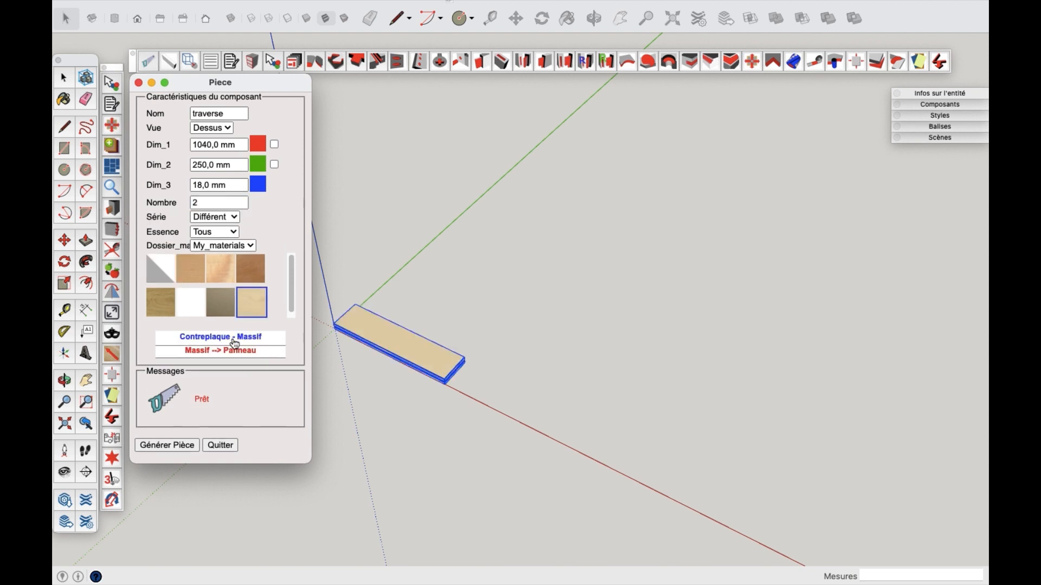
pyautogui.click(234, 357)
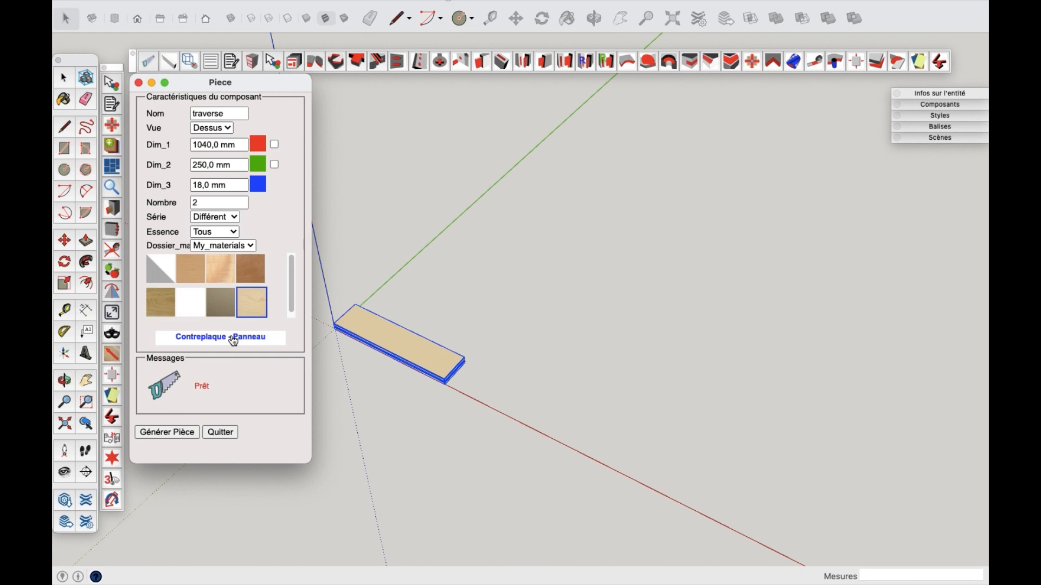
# Step: Set the traverse series to Identique, generate both pieces and leave the piece generator
pyautogui.click(235, 217)
pyautogui.click(232, 203)
pyautogui.click(191, 433)
pyautogui.scroll(-5, 737, 406)
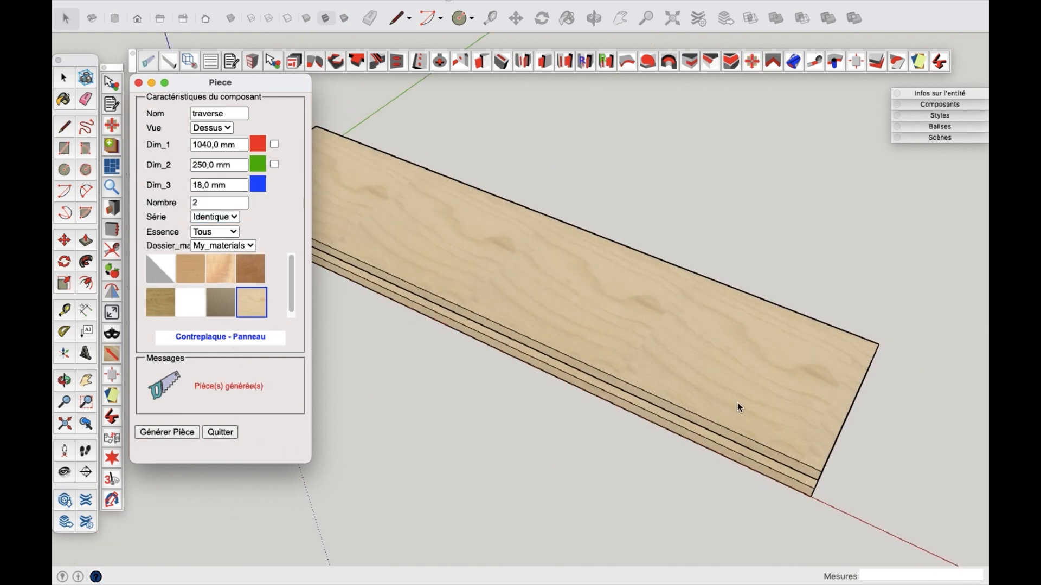
pyautogui.scroll(3, 471, 302)
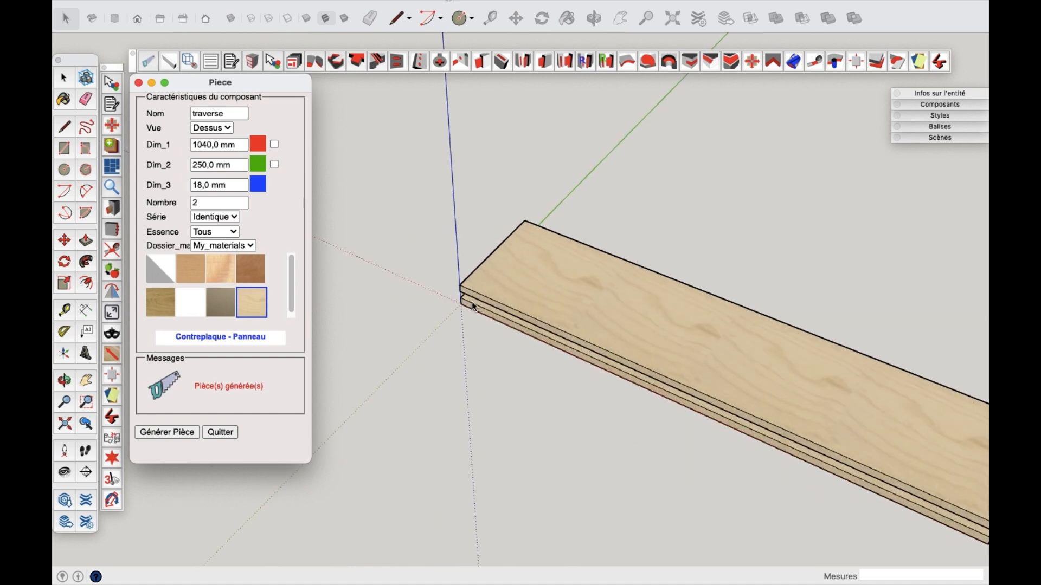
pyautogui.scroll(1, 473, 303)
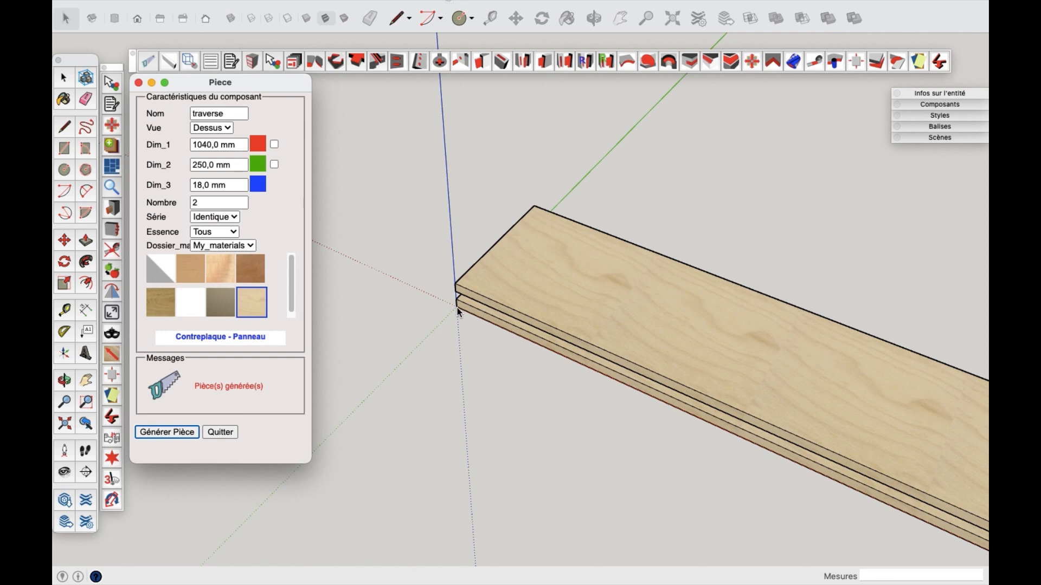
pyautogui.press('space')
pyautogui.click(447, 326)
pyautogui.press('space')
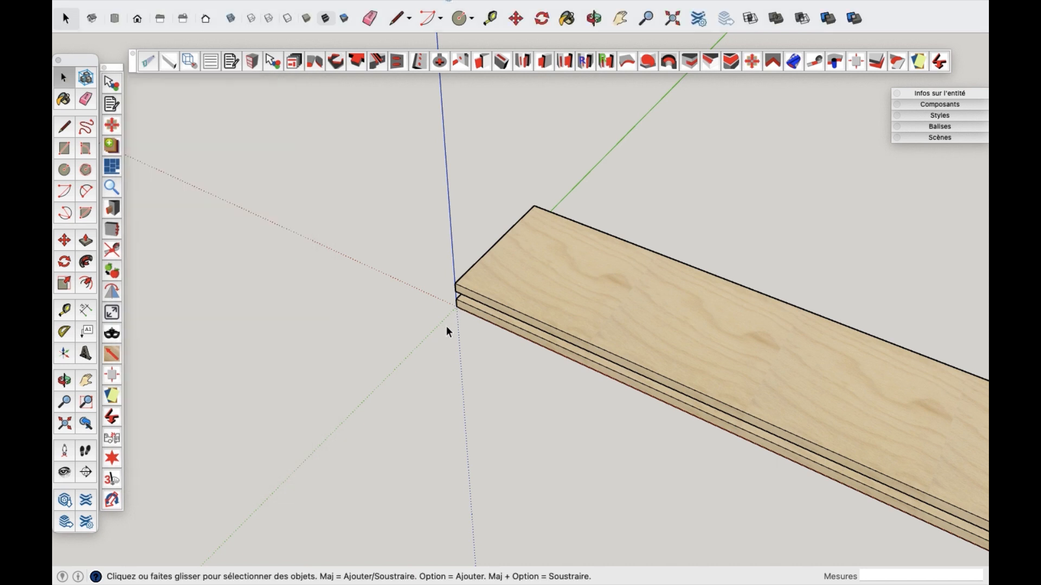
# Step: Place a guide point 360 mm above the origin along the blue axis with the Tape Measure
pyautogui.press('t')
pyautogui.click(456, 306)
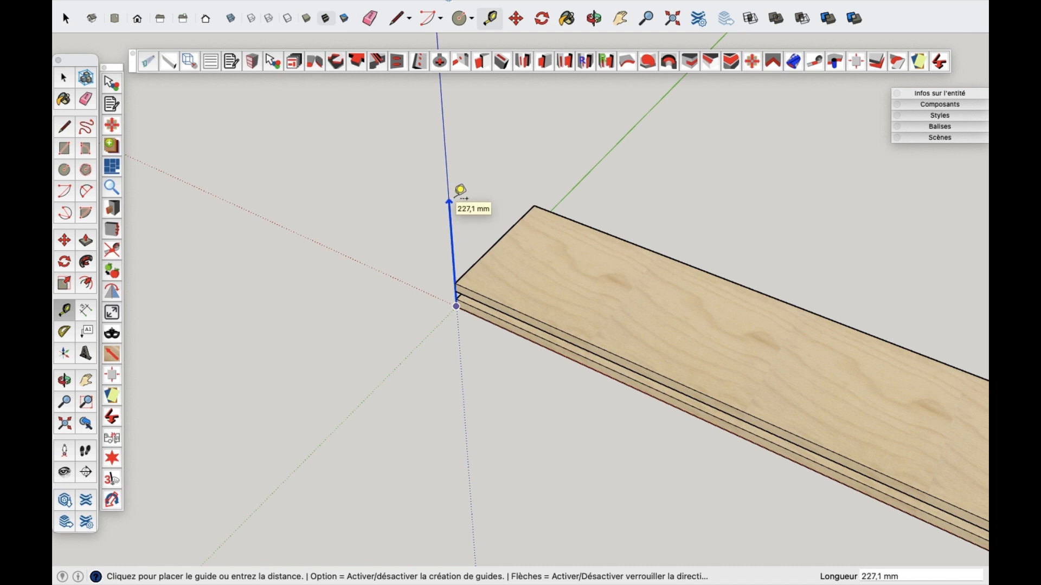
pyautogui.write('2')
pyautogui.write('60')
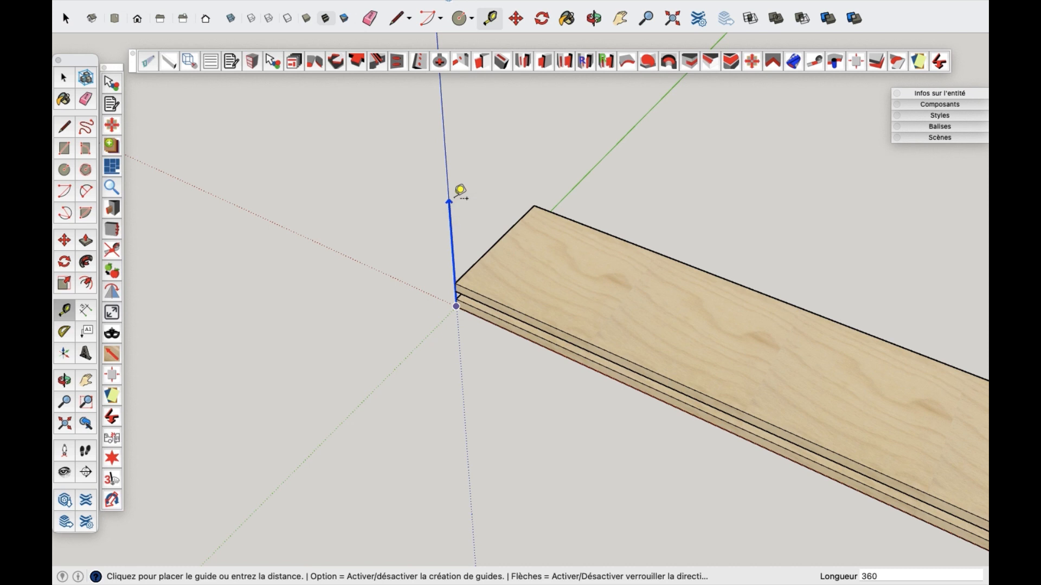
pyautogui.press('Return')
pyautogui.press('space')
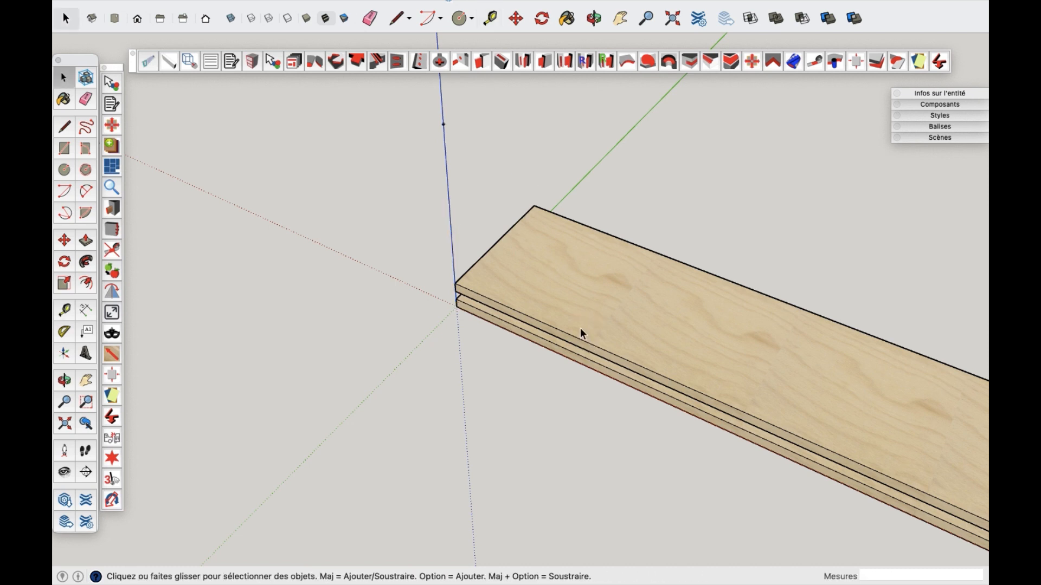
# Step: Move the upper traverse straight up by its top front corner onto the guide point on the blue axis
pyautogui.click(580, 329)
pyautogui.scroll(5, 472, 309)
pyautogui.moveTo(457, 489); pyautogui.dragTo(519, 450, button='middle')
pyautogui.scroll(-3, 519, 450)
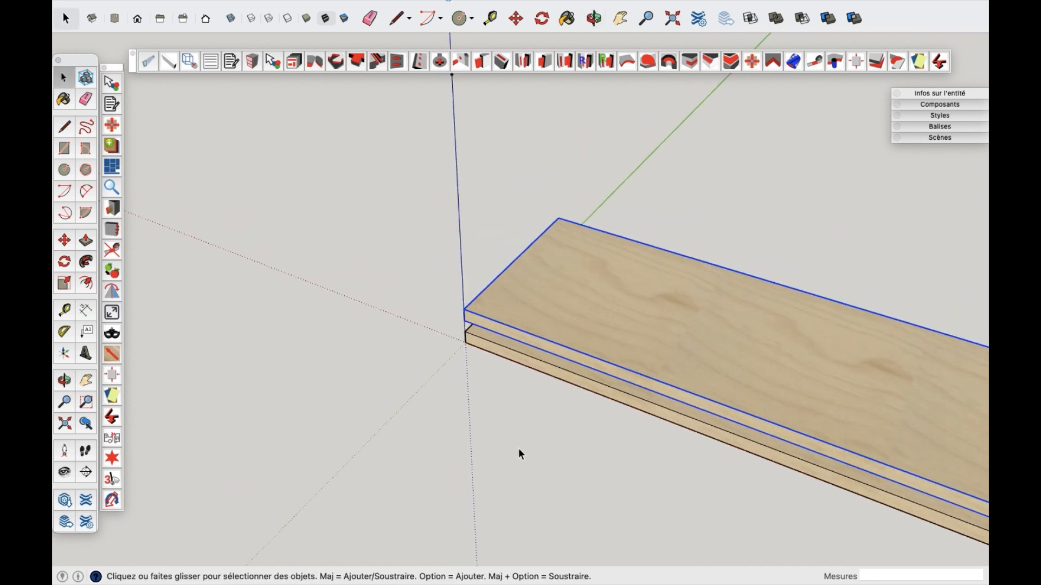
pyautogui.scroll(-1, 502, 384)
pyautogui.press('m')
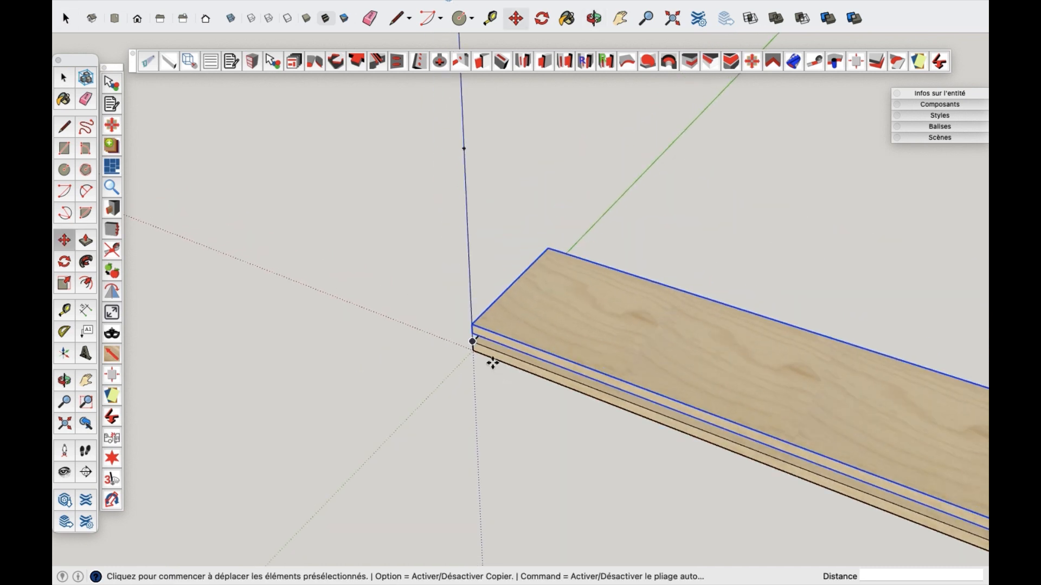
pyautogui.click(472, 324)
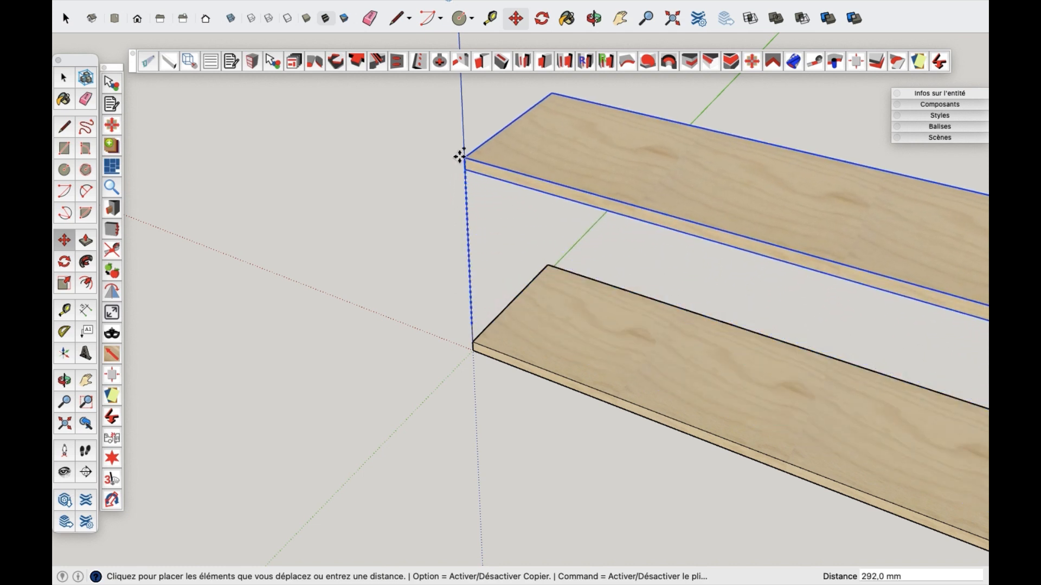
pyautogui.click(463, 154)
pyautogui.scroll(-2, 393, 373)
pyautogui.moveTo(392, 374); pyautogui.dragTo(535, 221, button='middle')
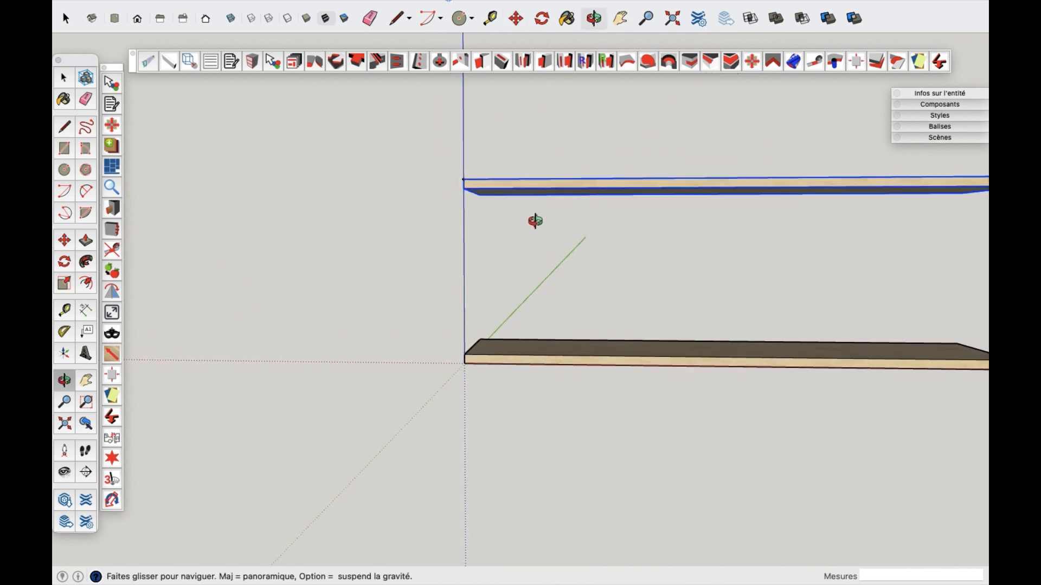
pyautogui.click(114, 290)
pyautogui.moveTo(303, 284); pyautogui.dragTo(279, 359, button='middle')
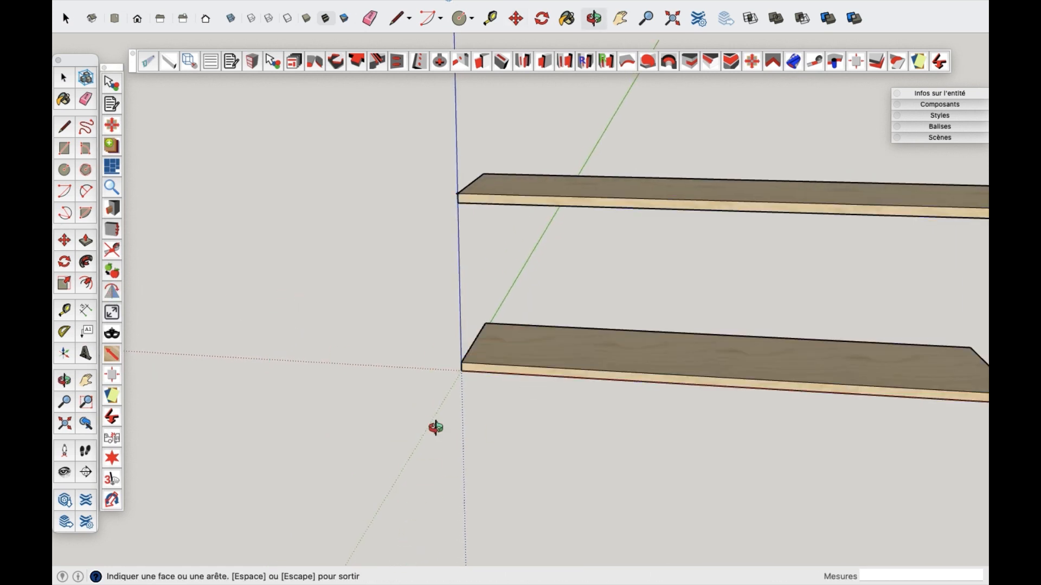
pyautogui.moveTo(434, 426); pyautogui.dragTo(483, 436, button='middle')
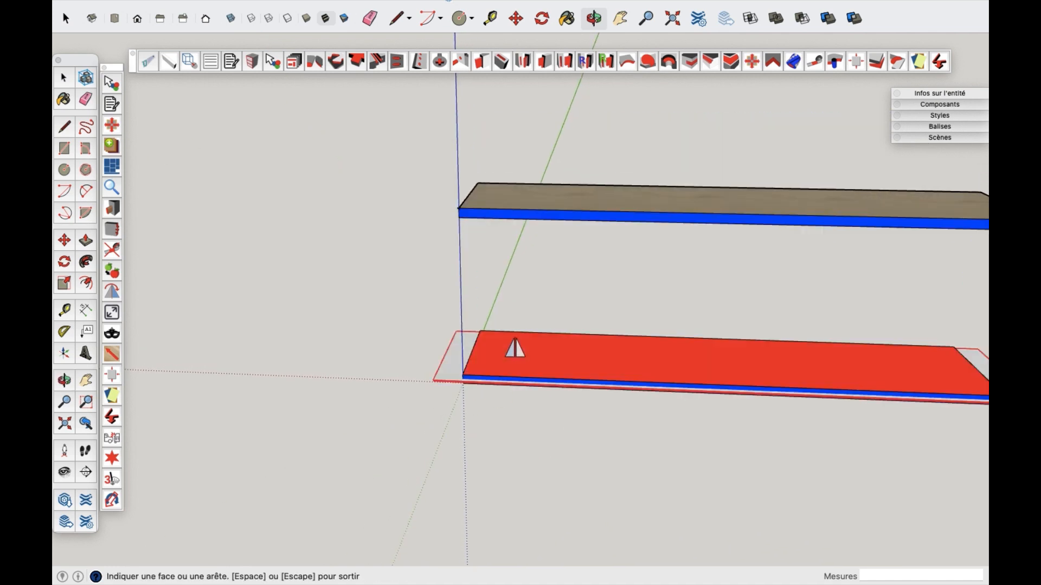
pyautogui.press('space')
pyautogui.scroll(-5, 323, 449)
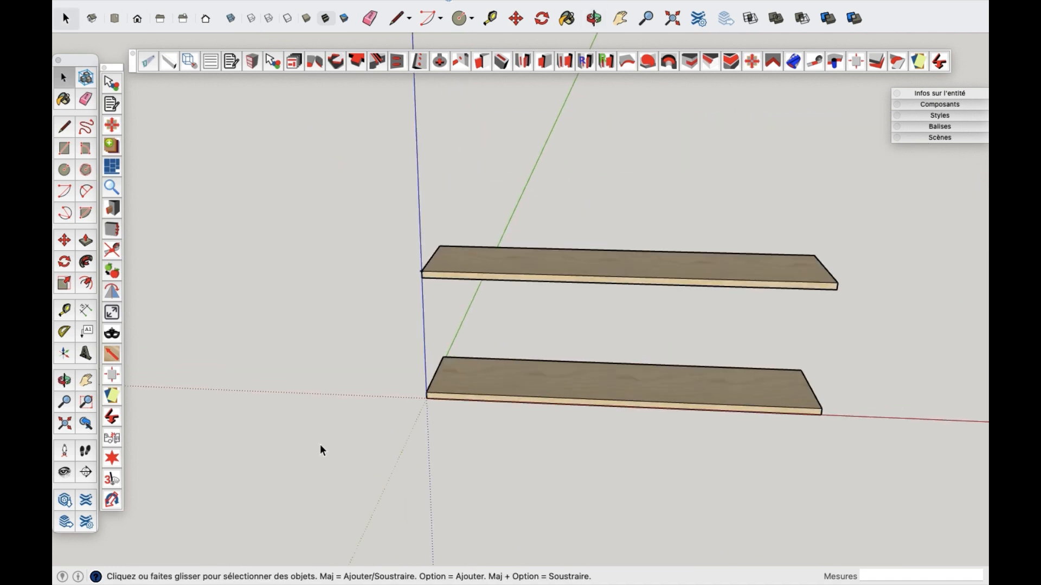
# Step: Start a new piece named "montant" and set its view to Droite
pyautogui.click(171, 61)
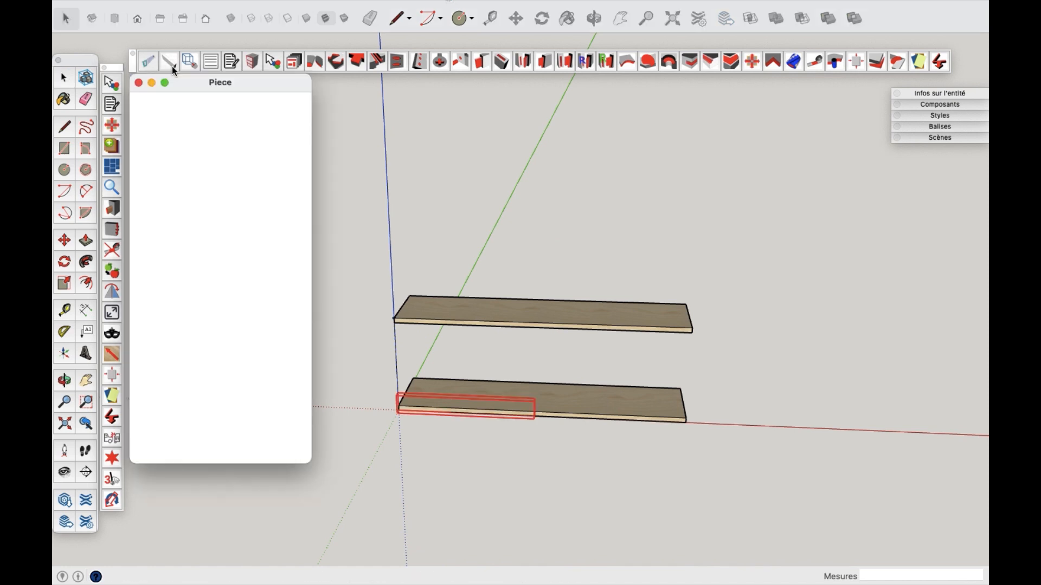
pyautogui.doubleClick(222, 115)
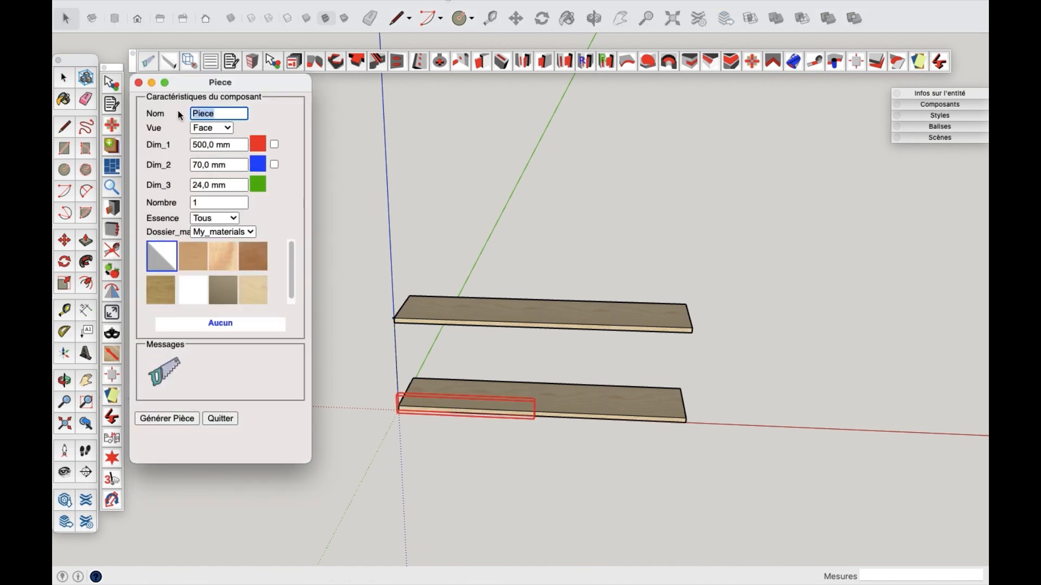
pyautogui.write('montant')
pyautogui.click(222, 129)
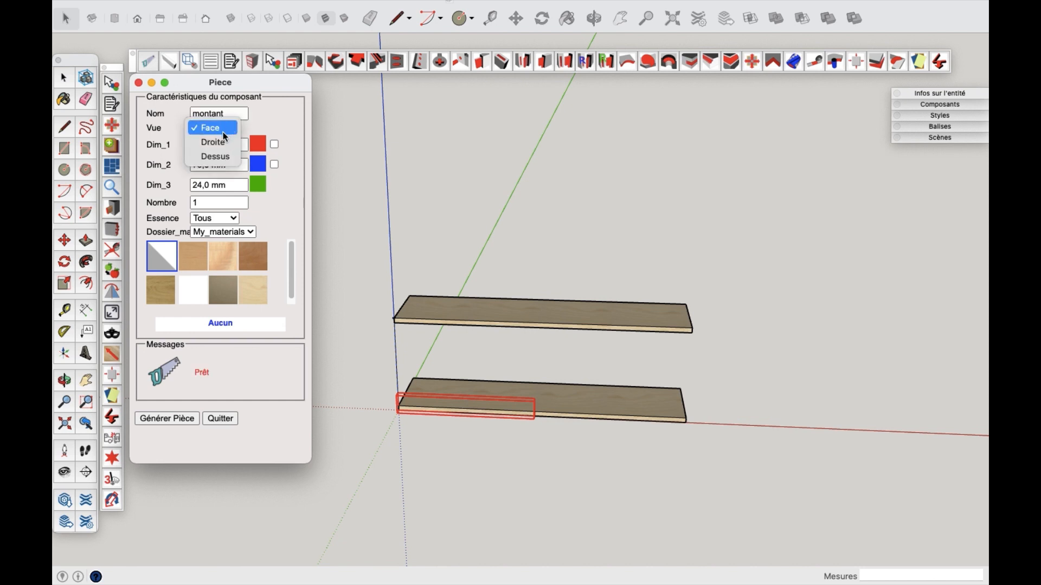
pyautogui.click(218, 142)
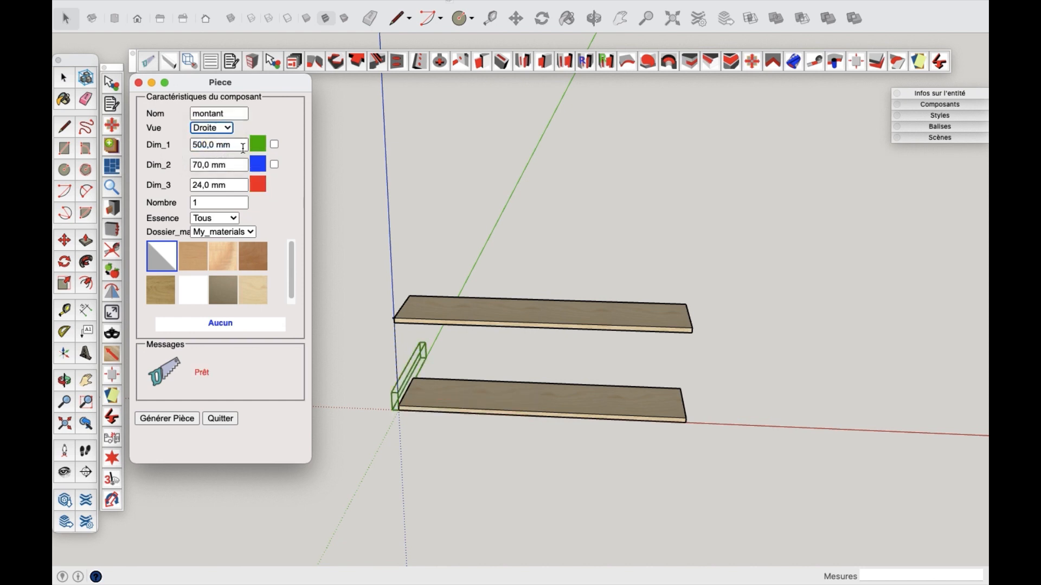
# Step: Set the montant's dimensions to 268 mm for Dim_1, 324 mm for Dim_2 and 18 mm for Dim_3
pyautogui.moveTo(243, 147); pyautogui.dragTo(189, 147)
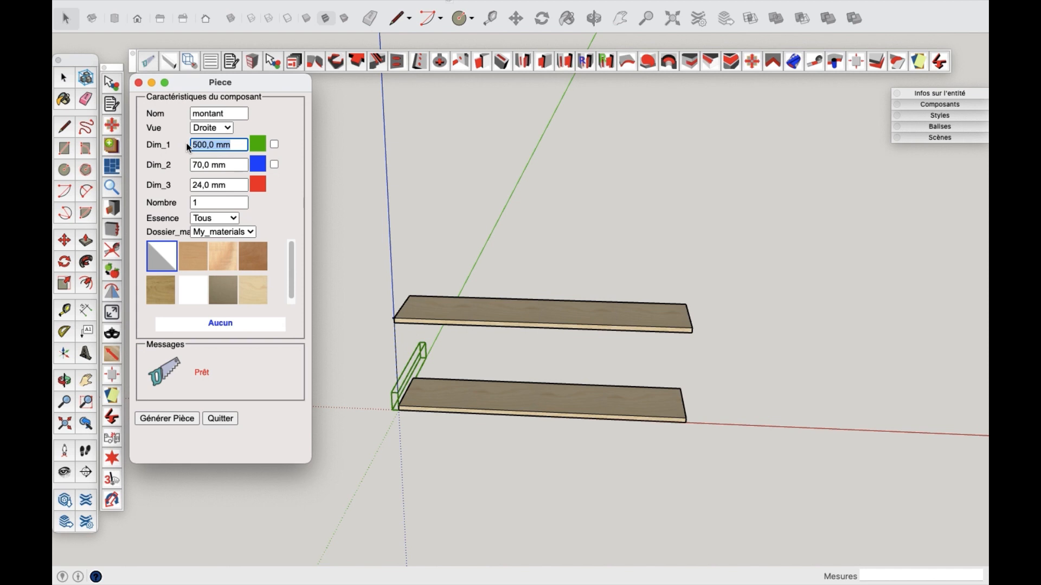
pyautogui.write('268')
pyautogui.press('Tab')
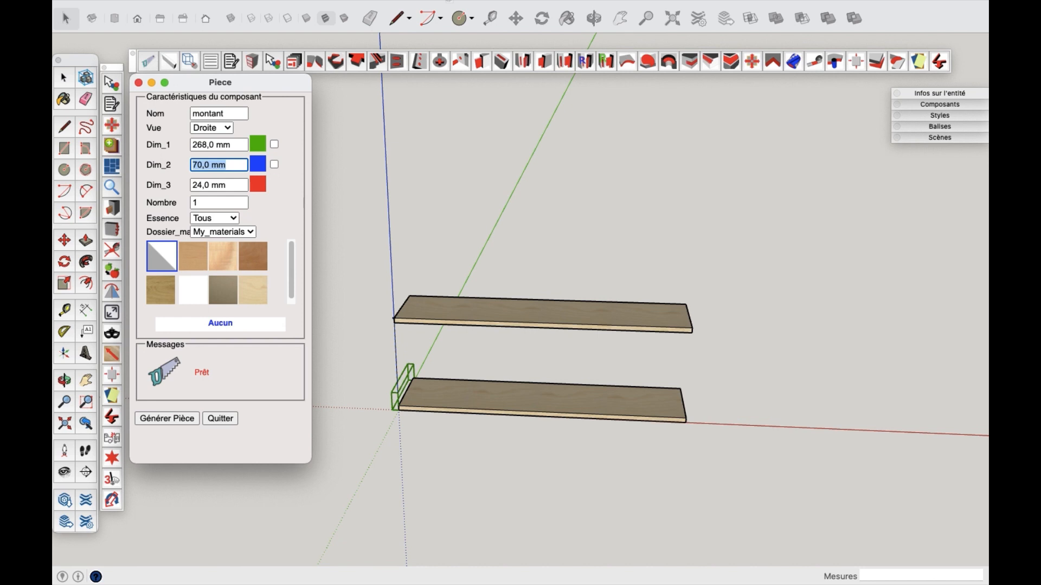
pyautogui.write('32')
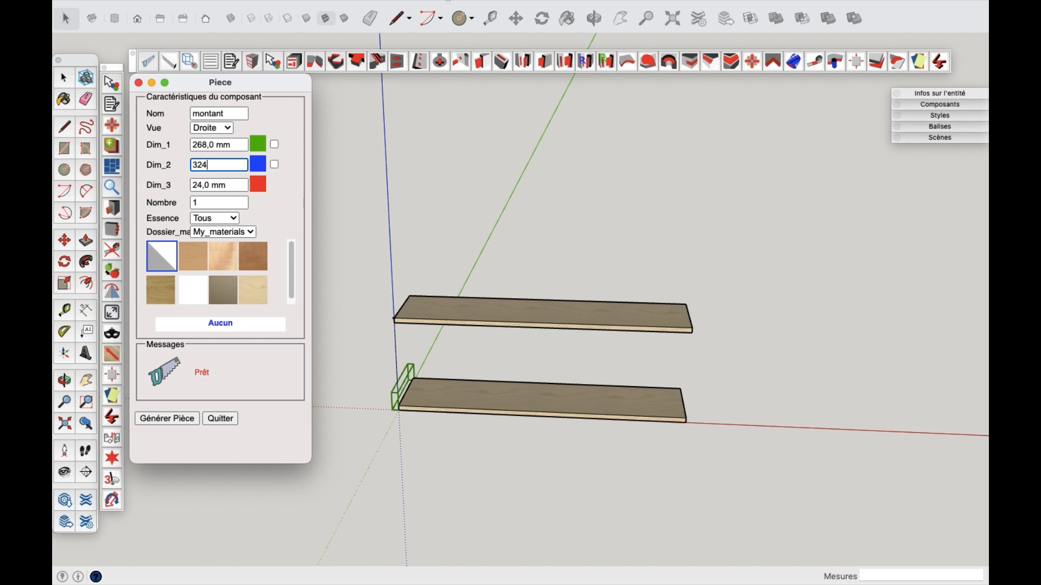
pyautogui.write('4')
pyautogui.press('Tab')
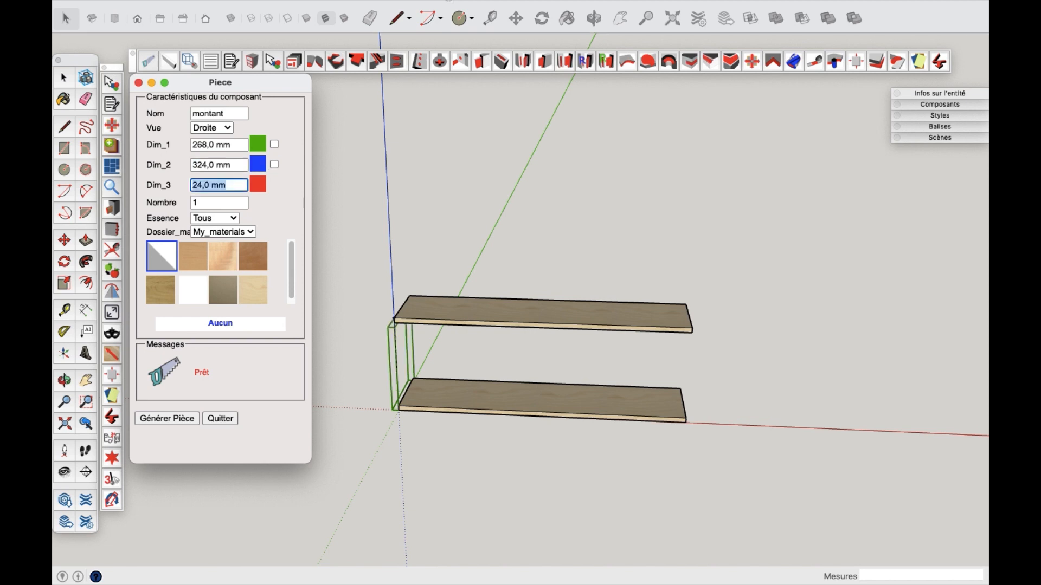
pyautogui.write('18')
pyautogui.press('Tab')
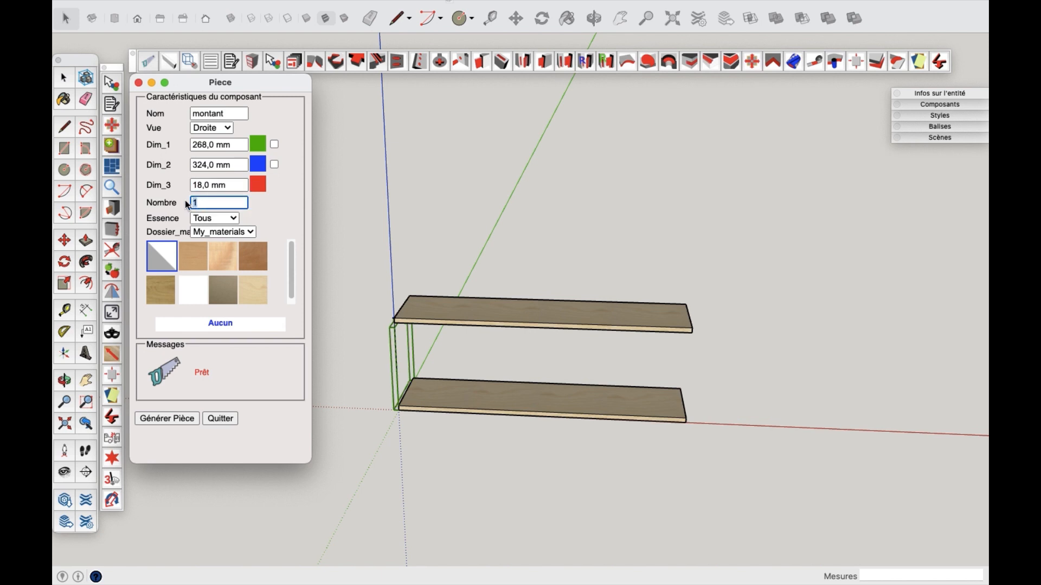
# Step: Set the number of montants to 2 and assign the Contreplaque material as Panneau instead of Massif
pyautogui.write('2')
pyautogui.click(242, 293)
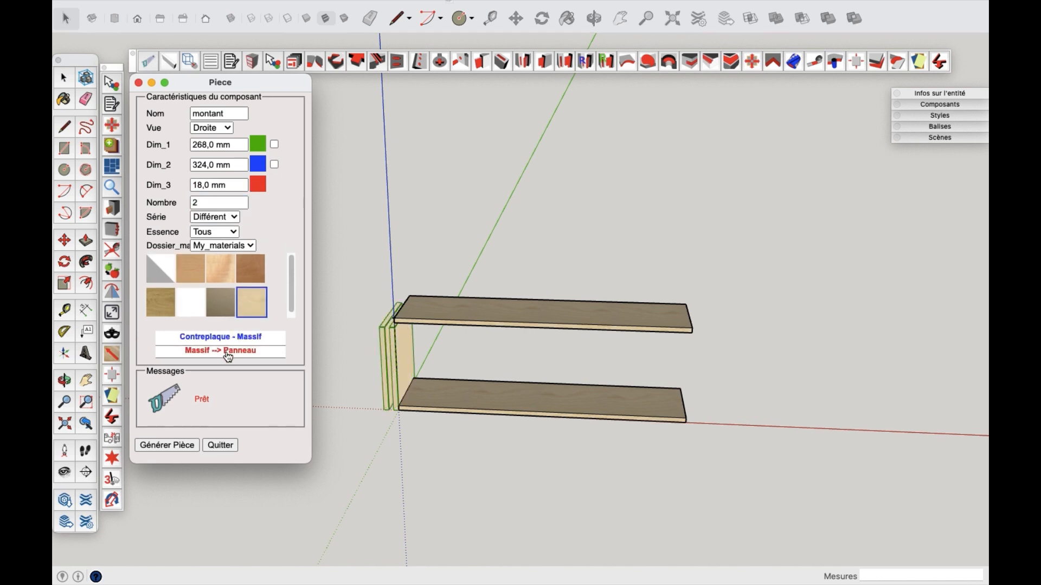
pyautogui.click(227, 352)
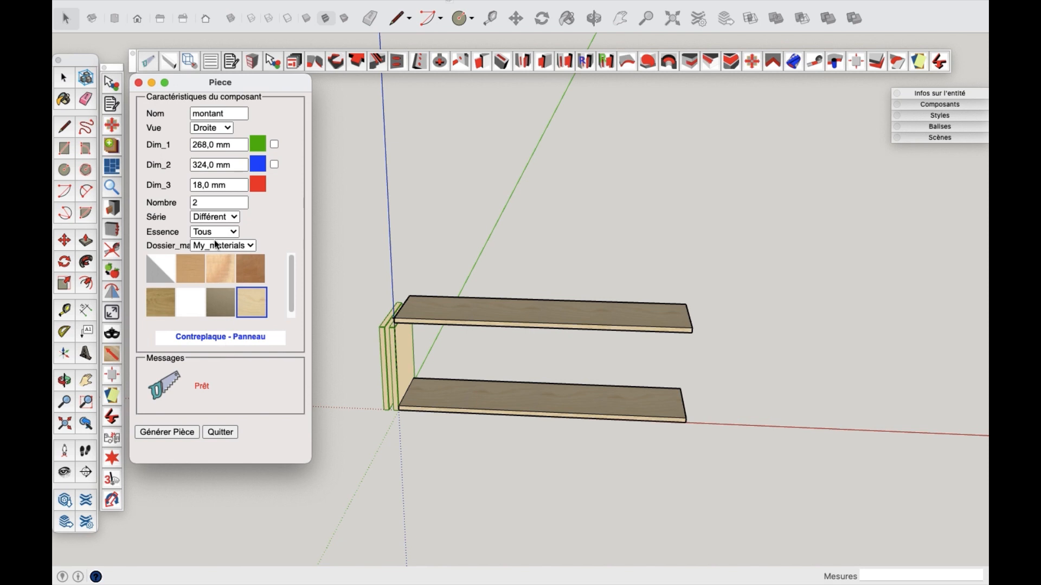
# Step: Set the montant series to Identique and generate the two pieces
pyautogui.click(237, 220)
pyautogui.click(232, 204)
pyautogui.click(167, 432)
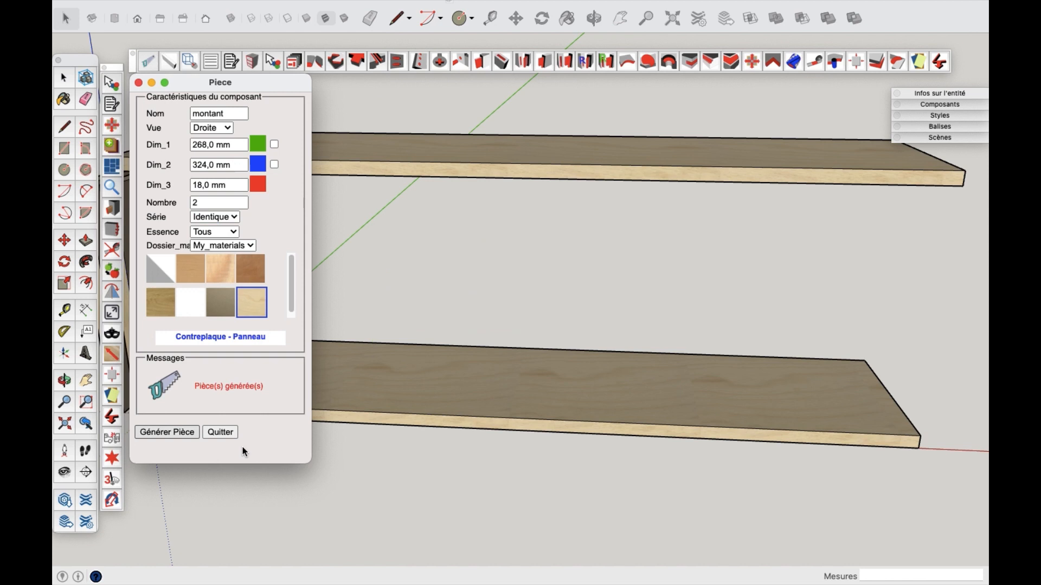
# Step: Close the piece dialog and move the inner montant under the top traverse, flush with its end at the origin
pyautogui.press('space')
pyautogui.click(476, 470)
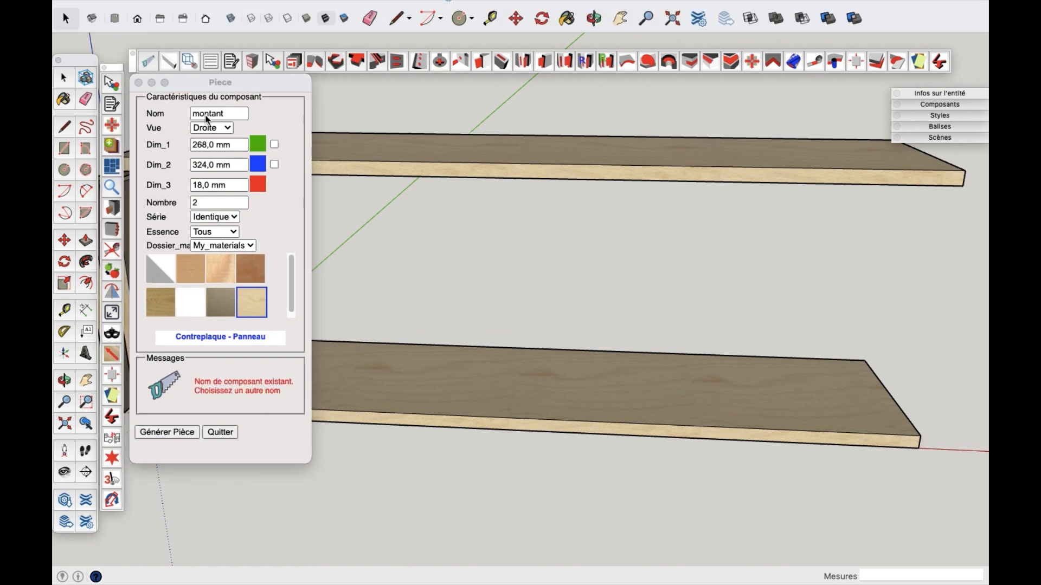
pyautogui.click(138, 83)
pyautogui.scroll(-3, 625, 362)
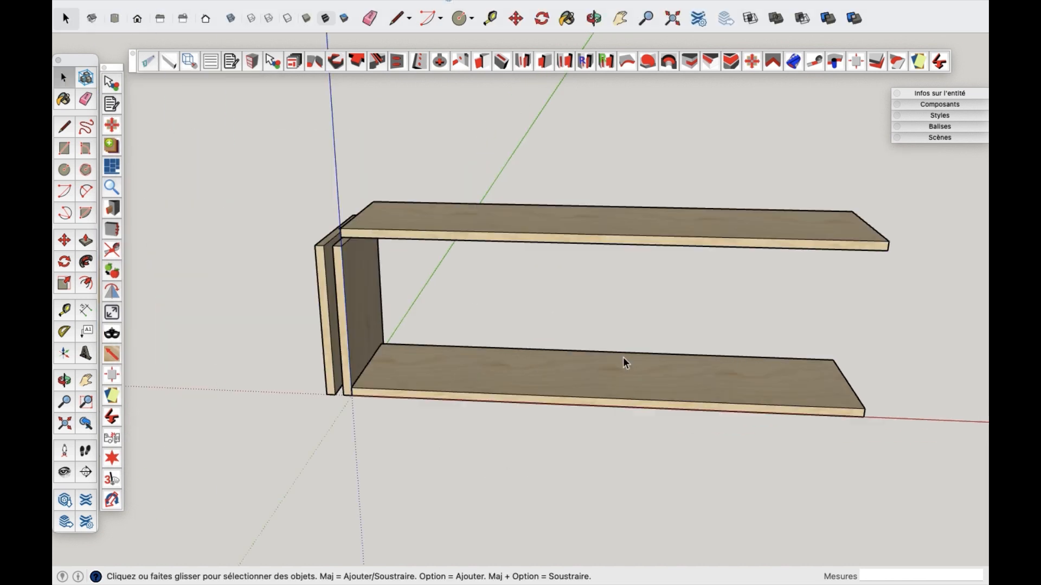
pyautogui.moveTo(451, 355); pyautogui.dragTo(357, 295, button='middle')
pyautogui.scroll(3, 358, 295)
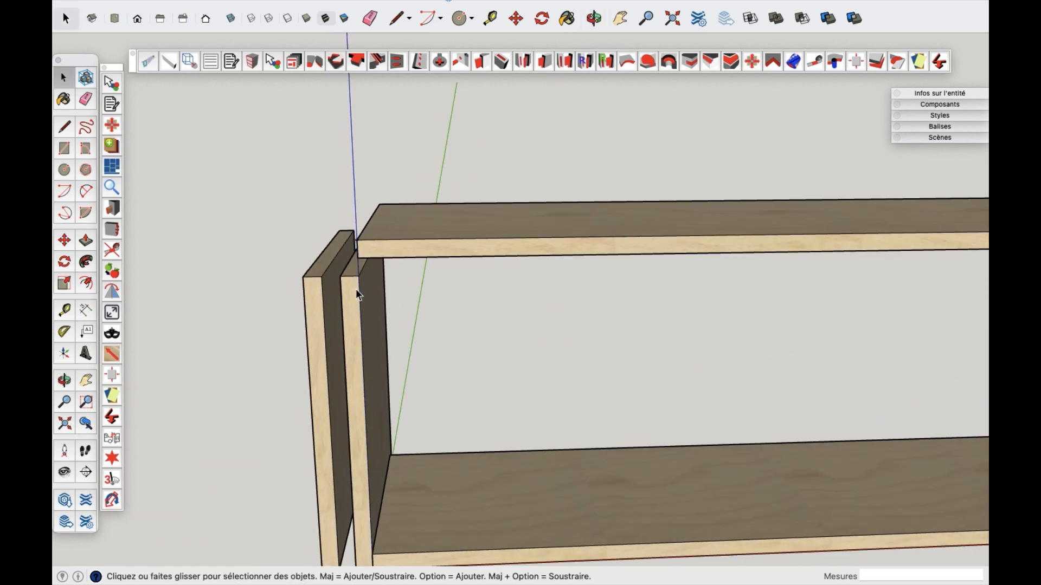
pyautogui.click(358, 295)
pyautogui.press('m')
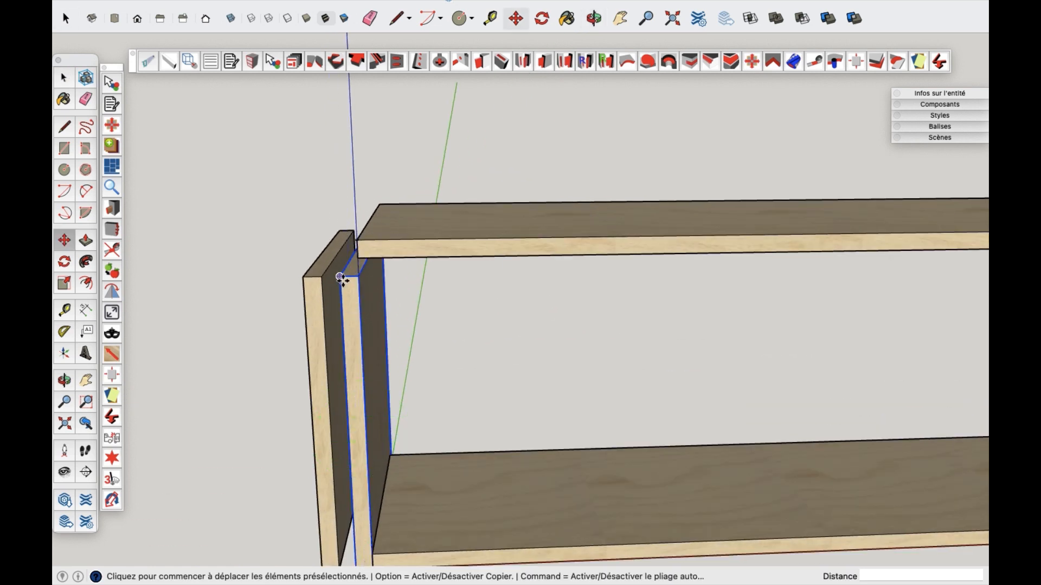
pyautogui.click(341, 279)
pyautogui.click(356, 259)
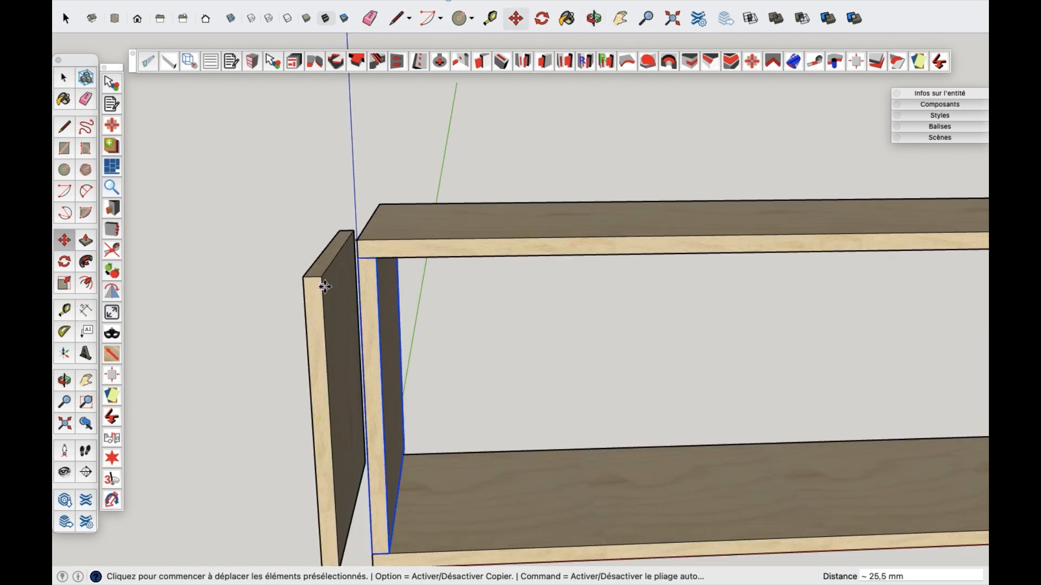
# Step: Move the remaining montant to the opposite end of the carcass, fitting its outer top corner under the end of the top traverse
pyautogui.scroll(-2, 324, 287)
pyautogui.press('space')
pyautogui.click(322, 304)
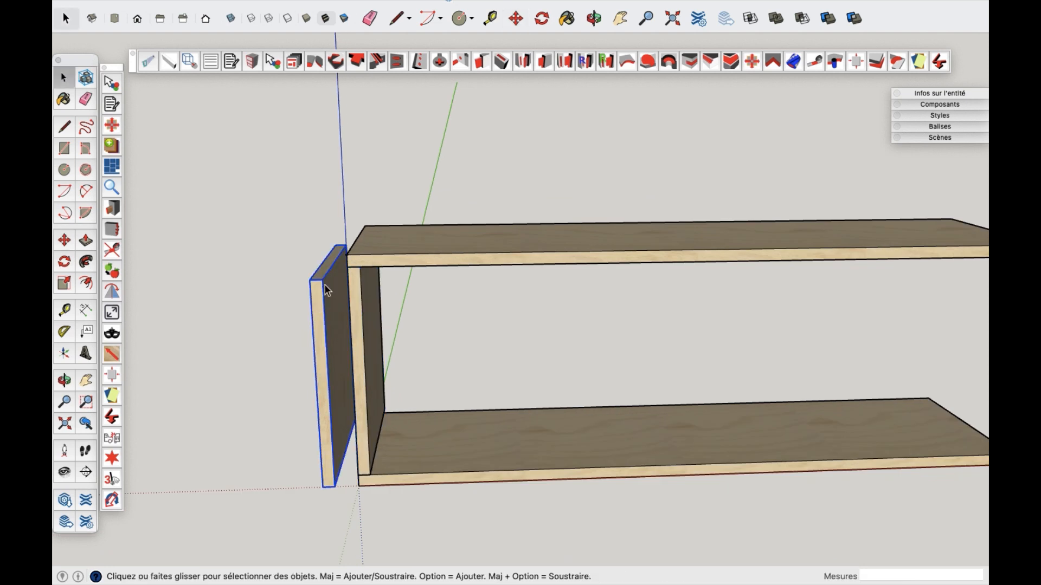
pyautogui.press('m')
pyautogui.click(327, 288)
pyautogui.scroll(-4, 228, 282)
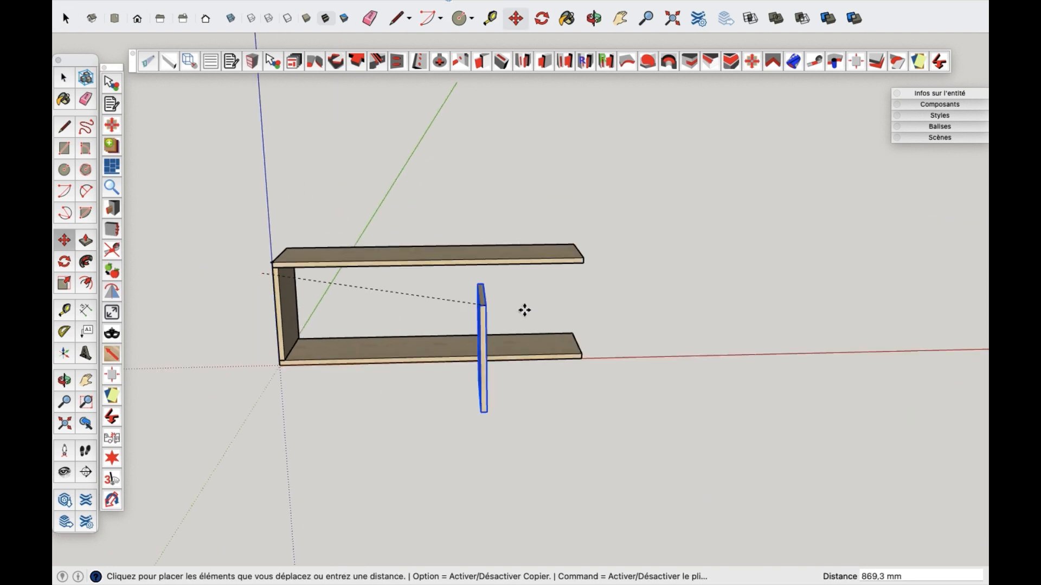
pyautogui.click(583, 264)
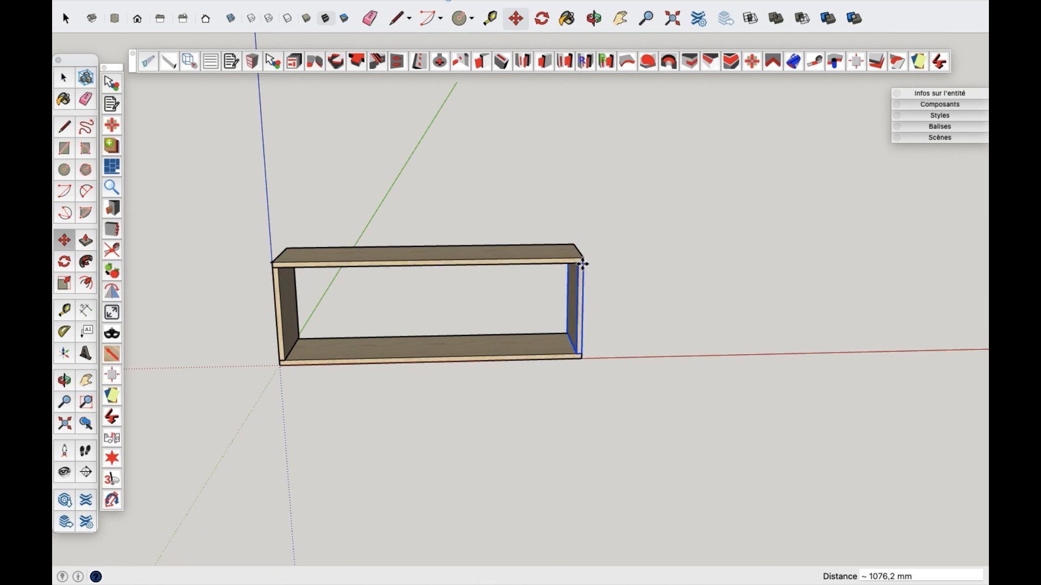
pyautogui.scroll(-3, 669, 374)
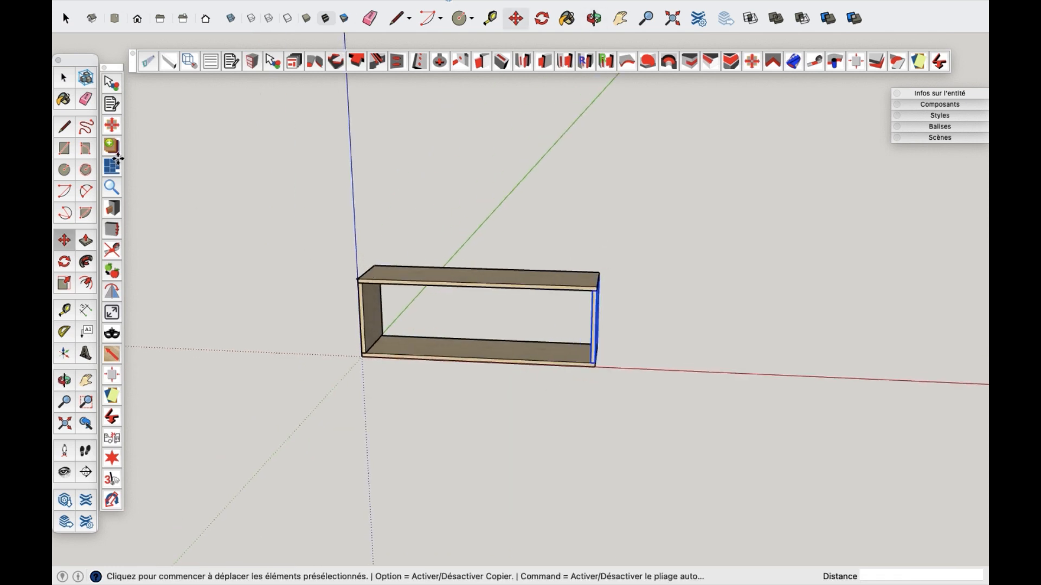
pyautogui.click(111, 292)
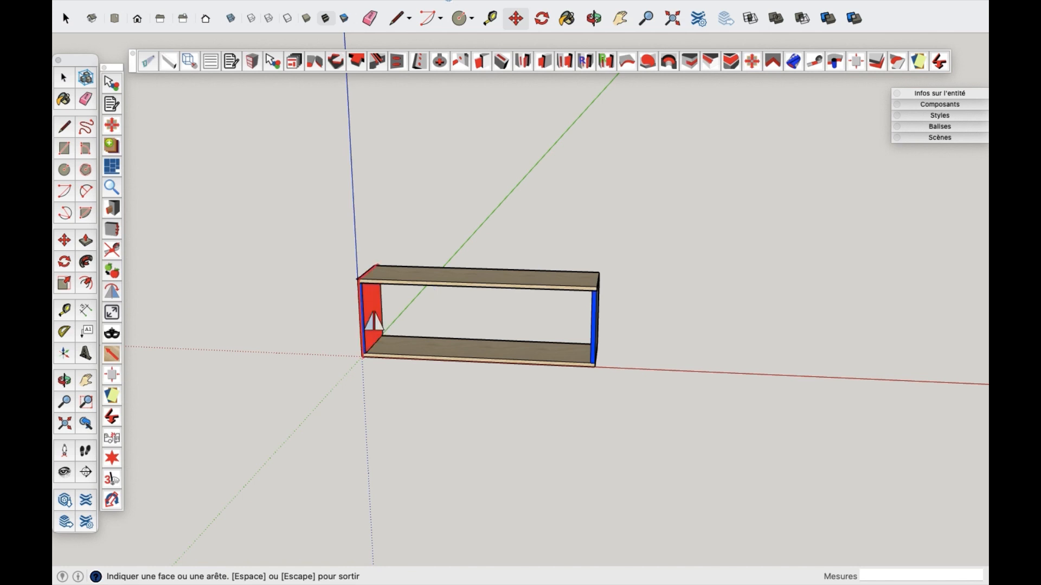
pyautogui.moveTo(338, 372); pyautogui.dragTo(588, 343, button='middle')
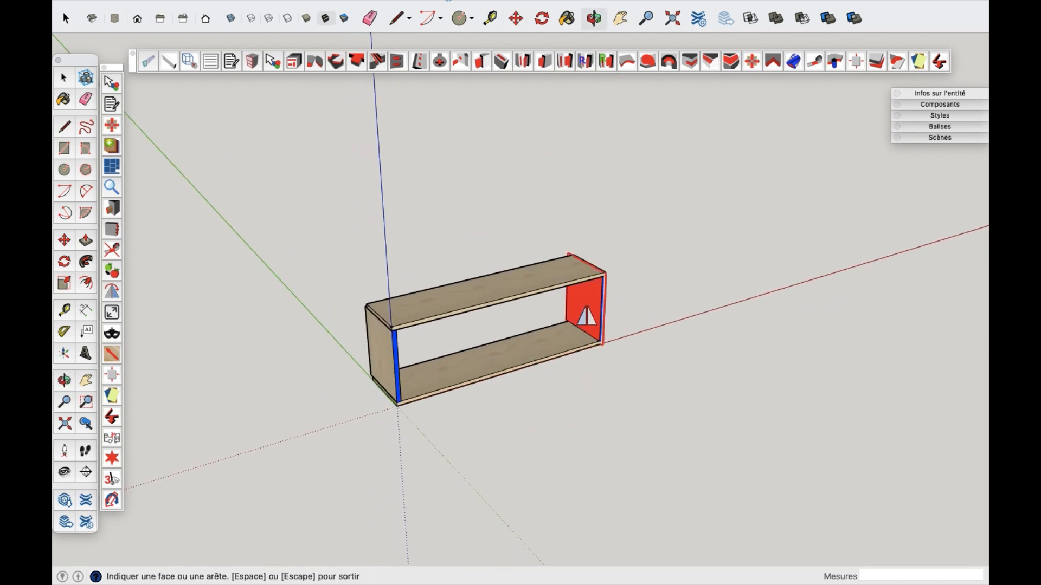
pyautogui.press('space')
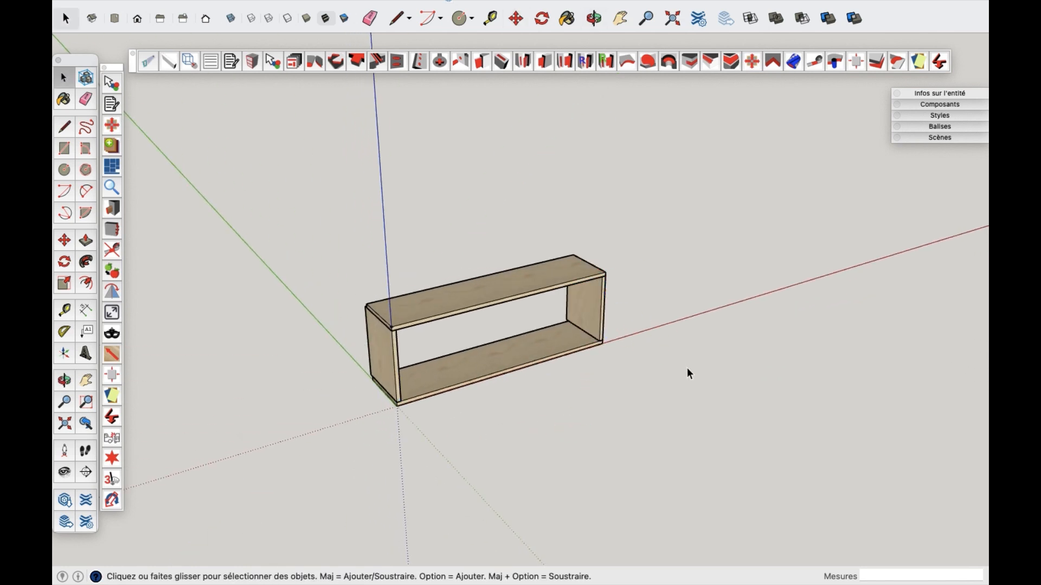
# Step: Start machining a groove in the montant at the origin, using its front edge face as the table and its inner front edge as the path
pyautogui.moveTo(687, 368); pyautogui.dragTo(449, 381, button='middle')
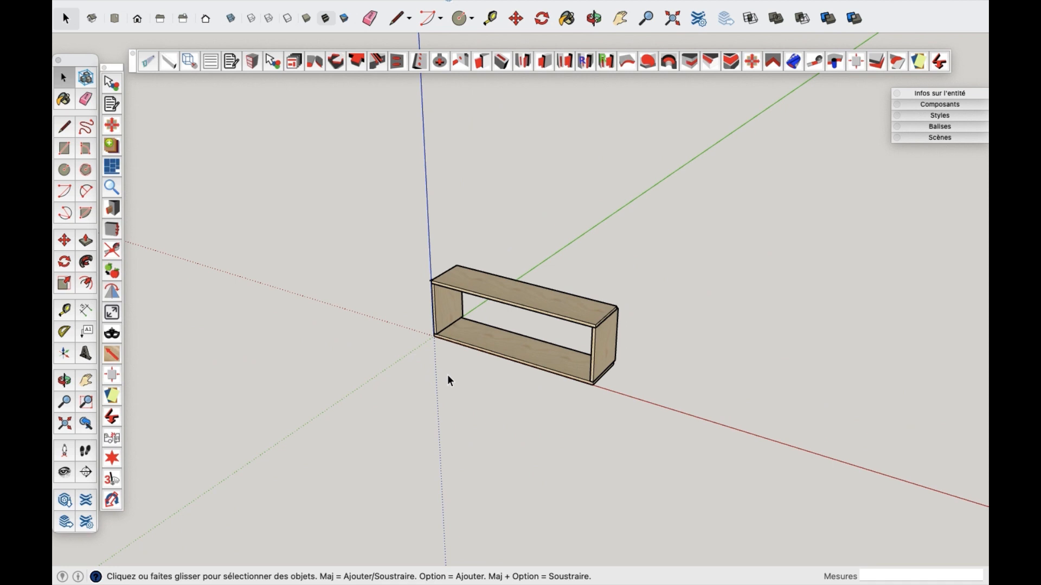
pyautogui.scroll(5, 460, 319)
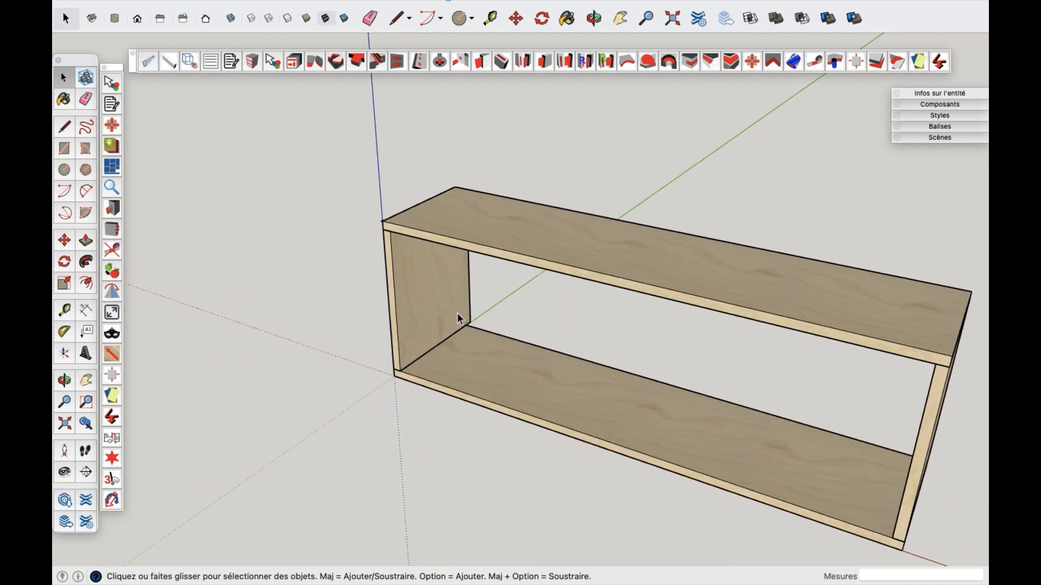
pyautogui.scroll(2, 459, 319)
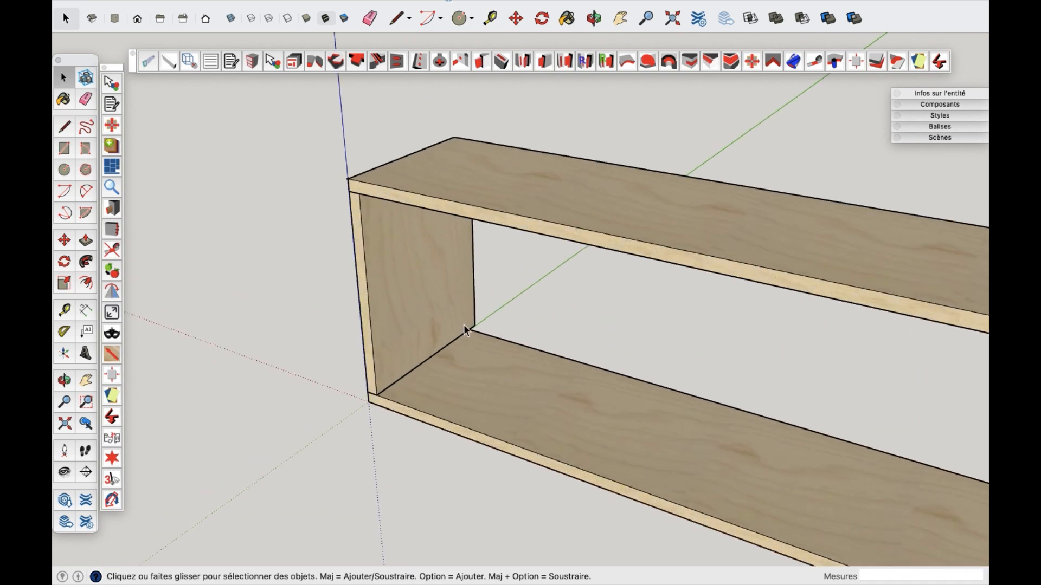
pyautogui.click(672, 64)
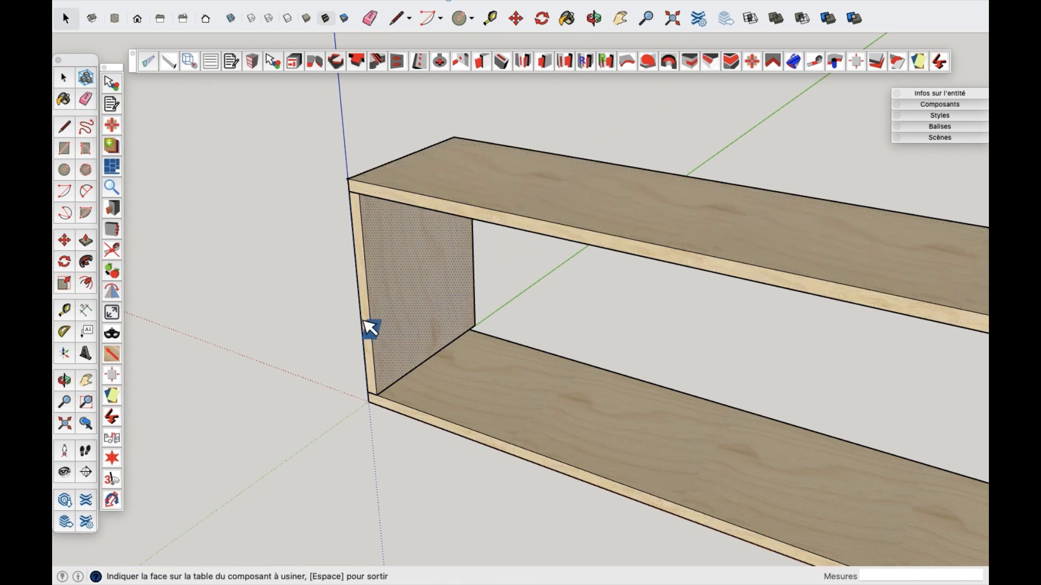
pyautogui.moveTo(367, 327); pyautogui.dragTo(406, 344, button='middle')
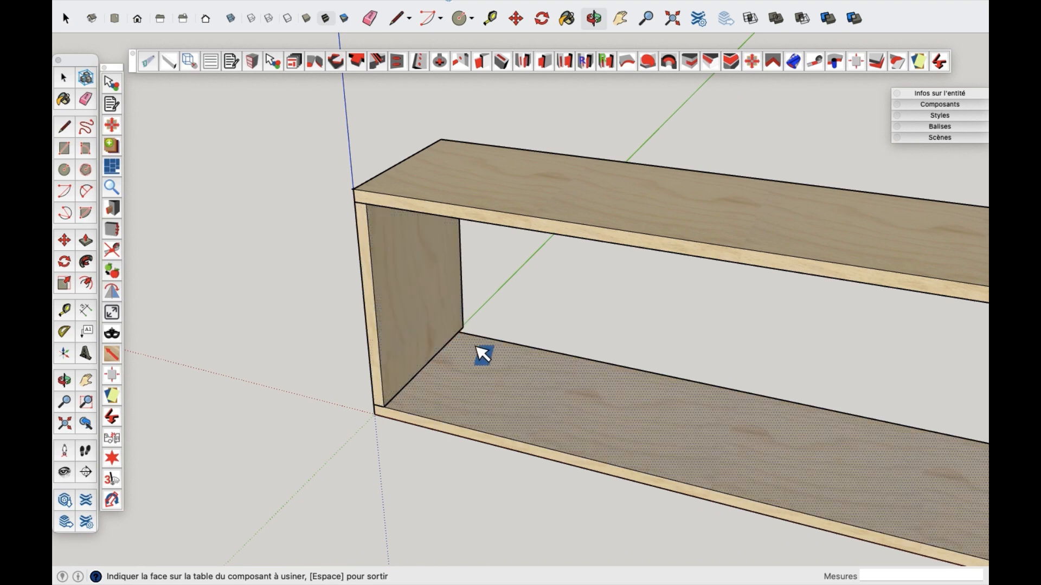
pyautogui.moveTo(483, 355); pyautogui.dragTo(867, 271, button='middle')
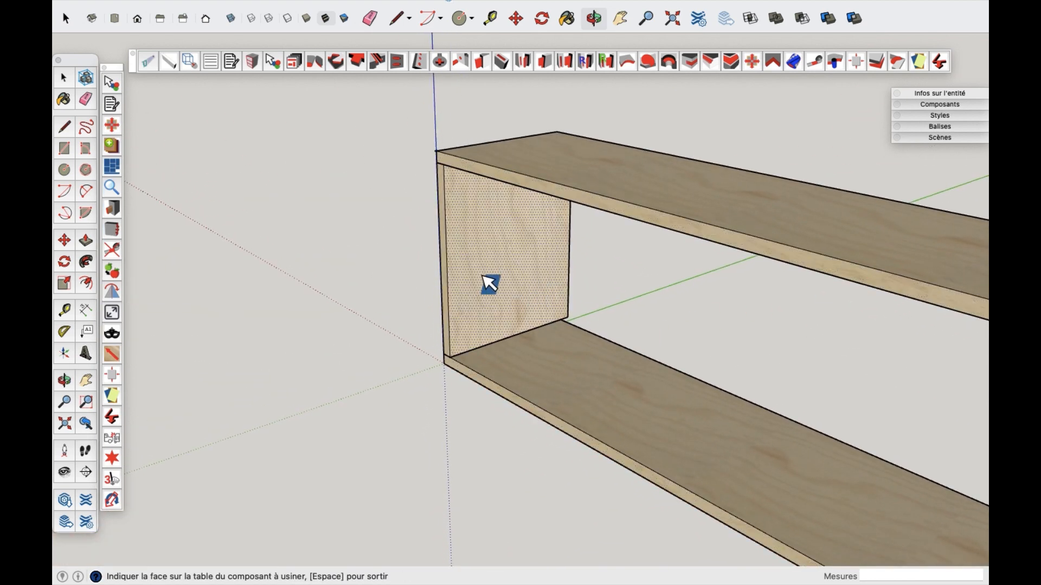
pyautogui.moveTo(379, 372); pyautogui.dragTo(465, 336, button='middle')
pyautogui.scroll(5, 460, 304)
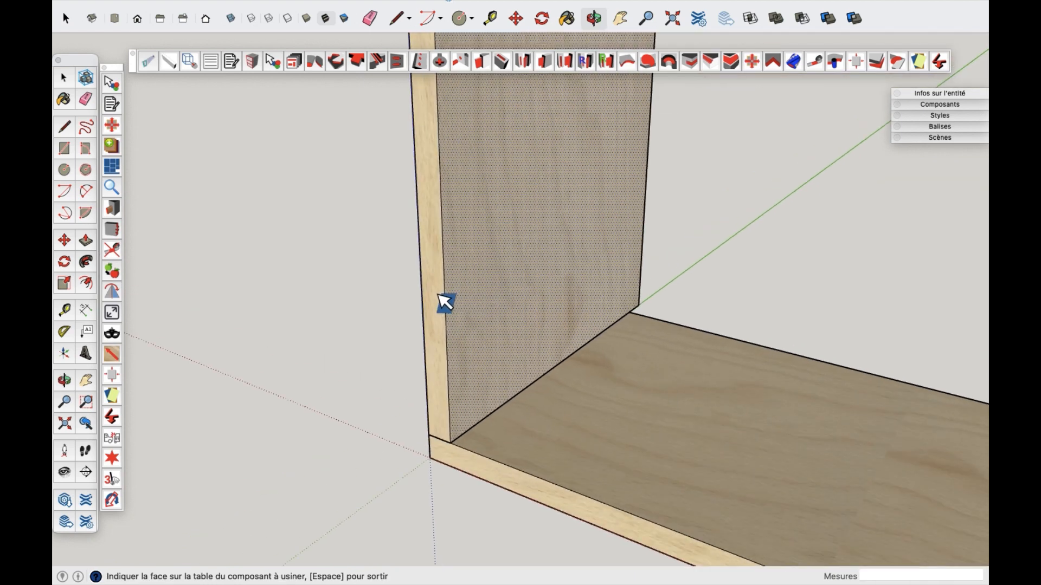
pyautogui.click(439, 296)
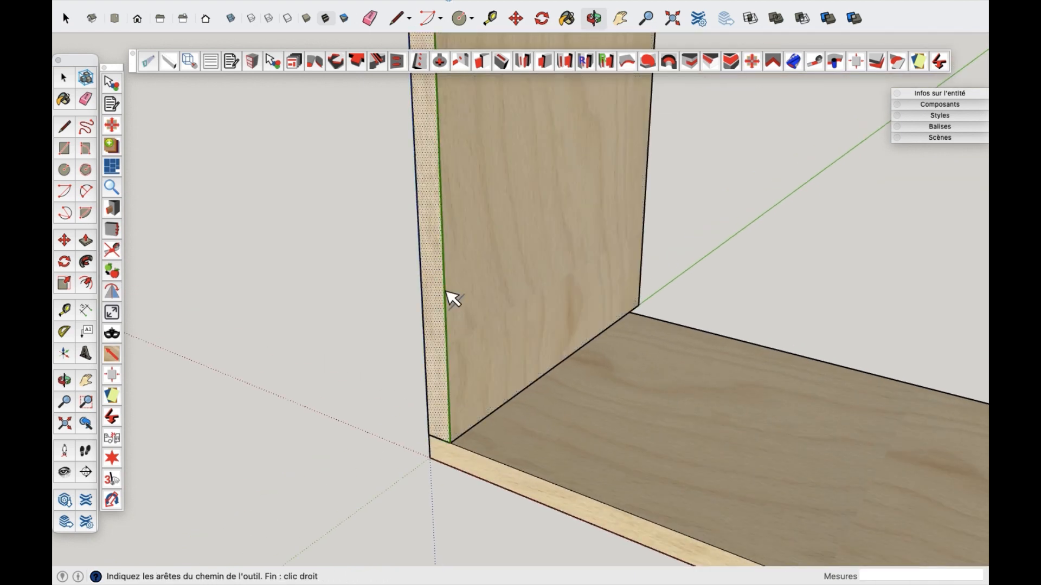
pyautogui.click(446, 292)
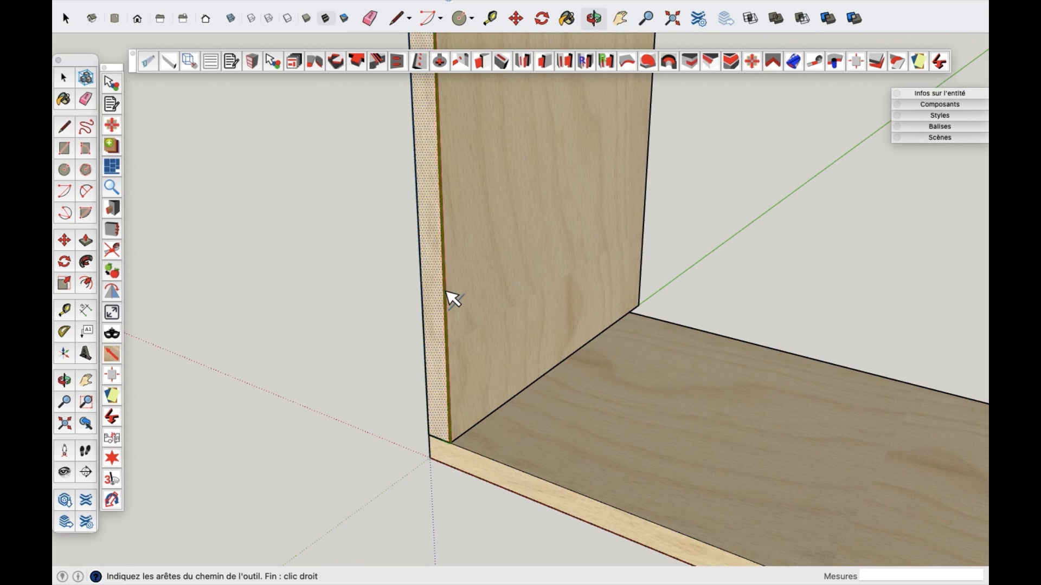
pyautogui.rightClick(445, 290)
pyautogui.click(481, 297)
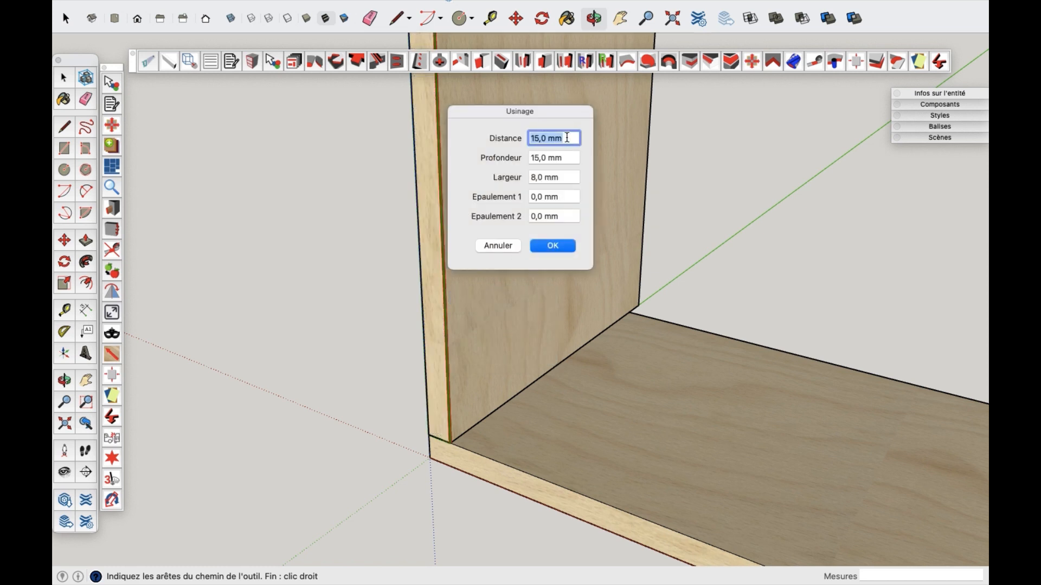
# Step: Cut the montant groove with a Distance of 250 mm, a Profondeur of 10 mm and a Largeur of 8,2 mm
pyautogui.write('250')
pyautogui.press('Tab')
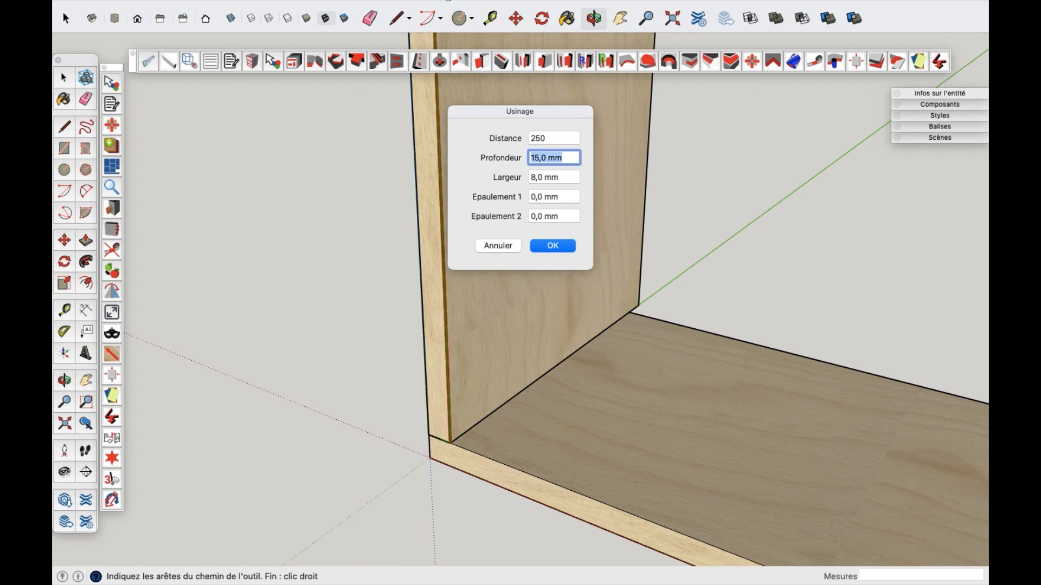
pyautogui.write('10')
pyautogui.press('Tab')
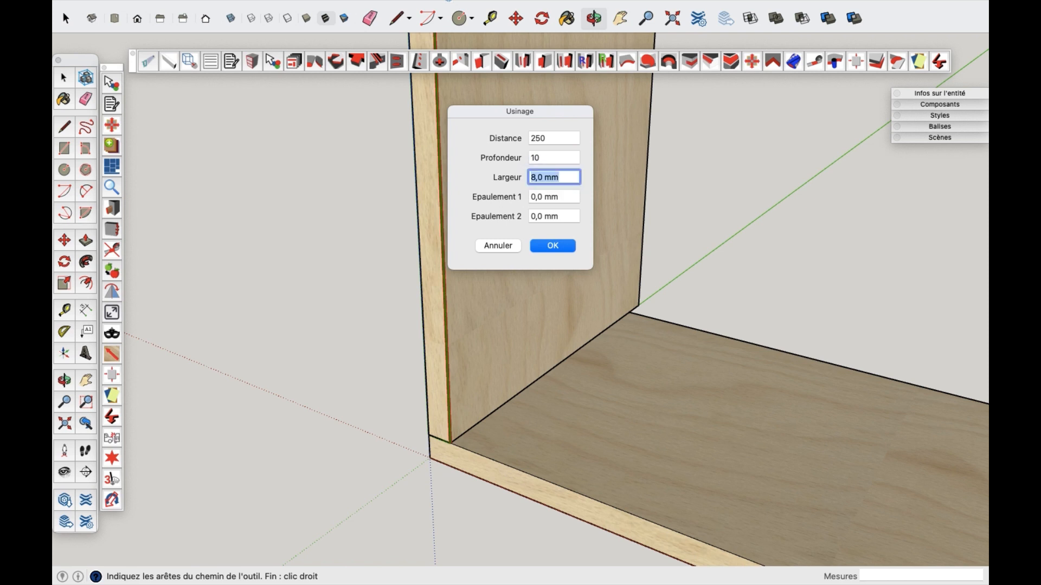
pyautogui.write('8,2')
pyautogui.click(553, 245)
pyautogui.moveTo(586, 261); pyautogui.dragTo(576, 318, button='middle')
pyautogui.scroll(-3, 586, 233)
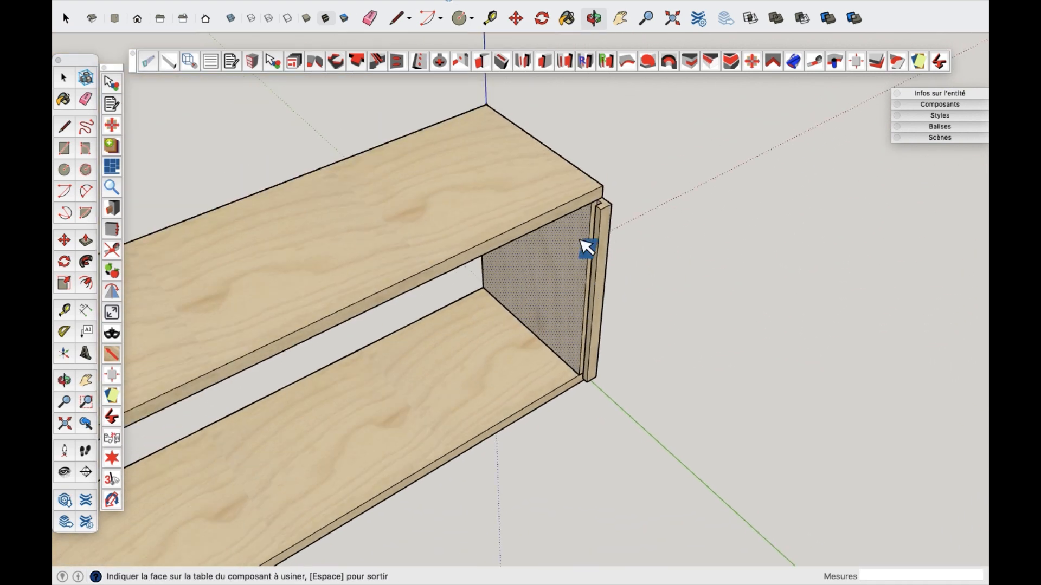
pyautogui.scroll(-4, 606, 210)
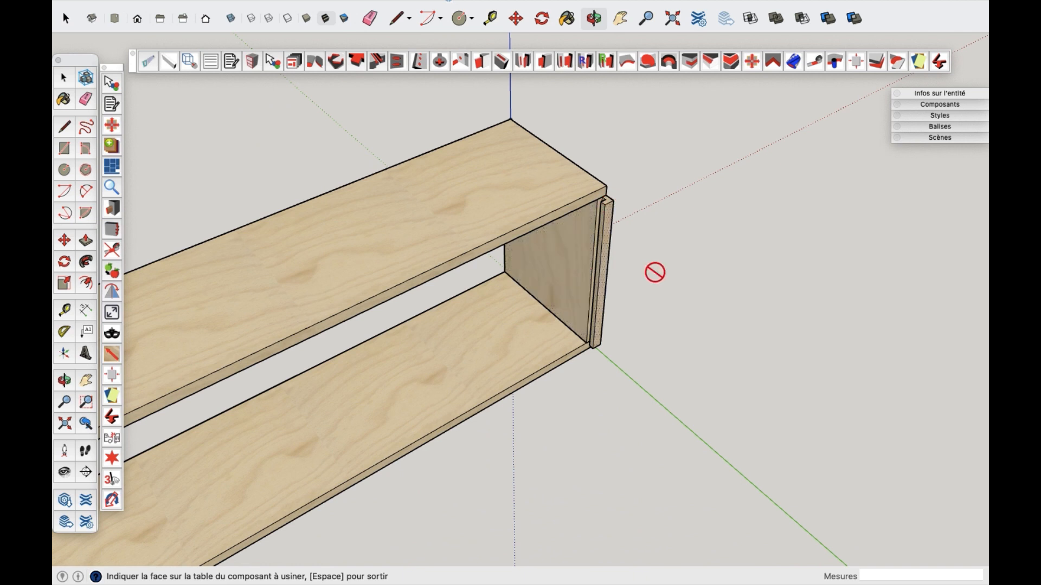
pyautogui.click(172, 60)
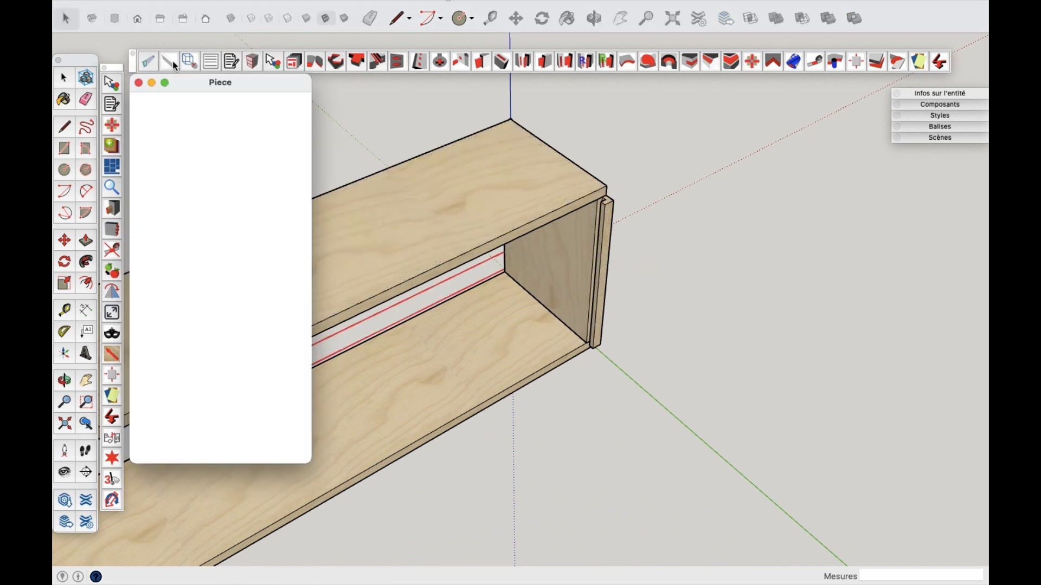
pyautogui.click(187, 65)
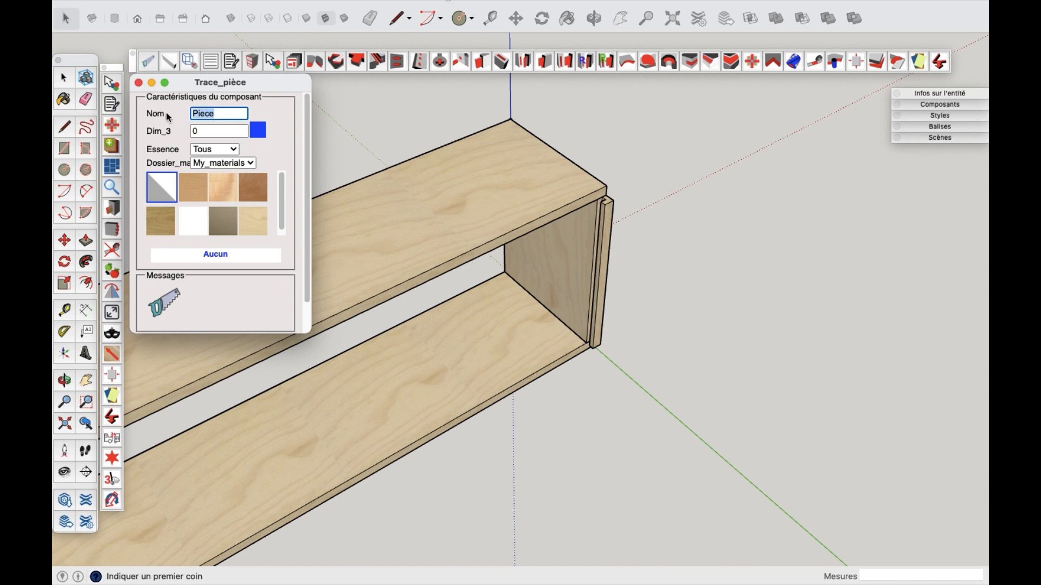
pyautogui.write('fond')
pyautogui.click(193, 226)
pyautogui.click(206, 137)
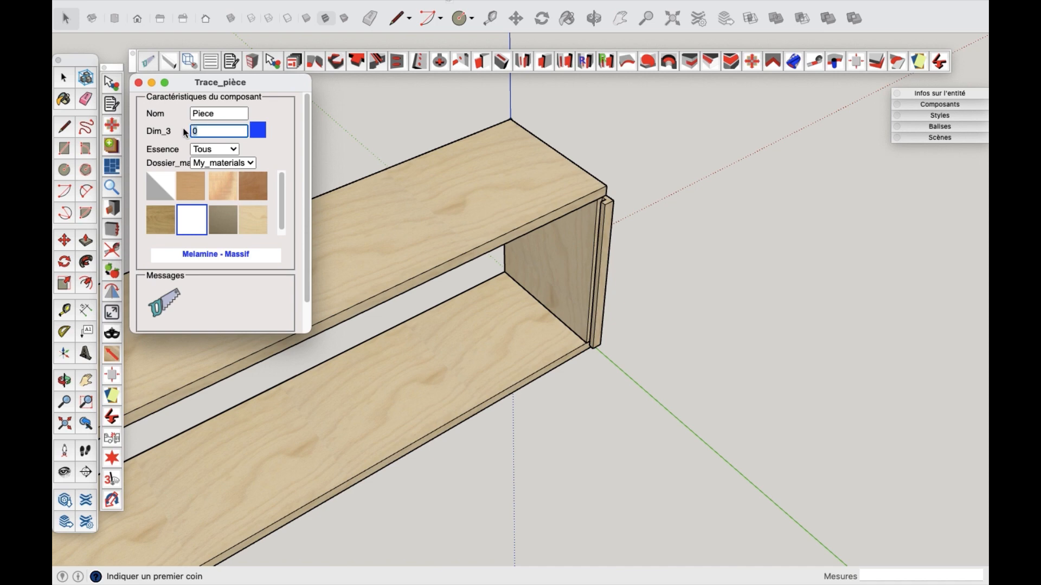
pyautogui.write('8')
pyautogui.scroll(5, 609, 200)
pyautogui.moveTo(574, 288); pyautogui.dragTo(561, 201, button='middle')
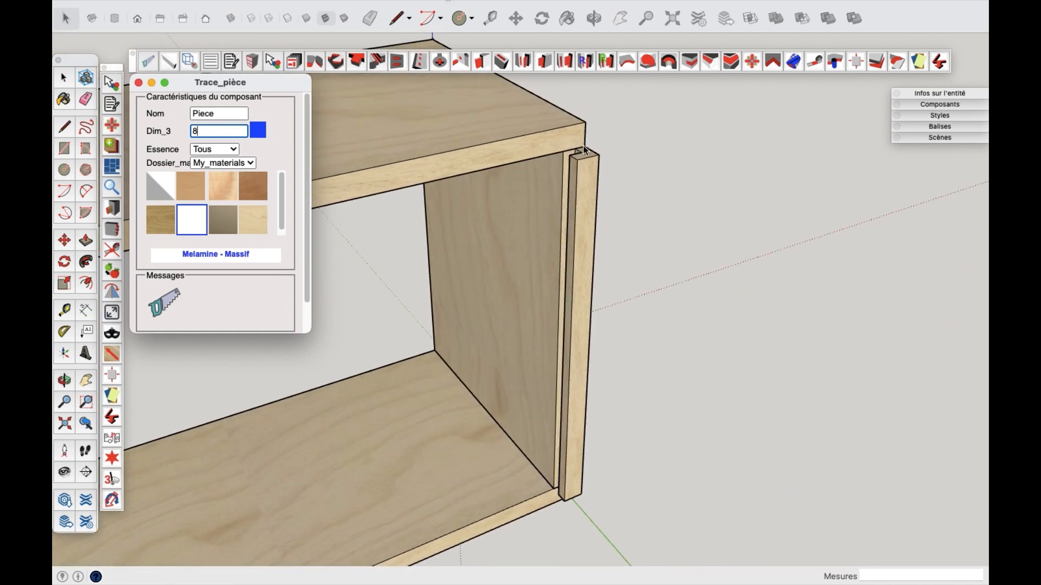
pyautogui.scroll(4, 583, 151)
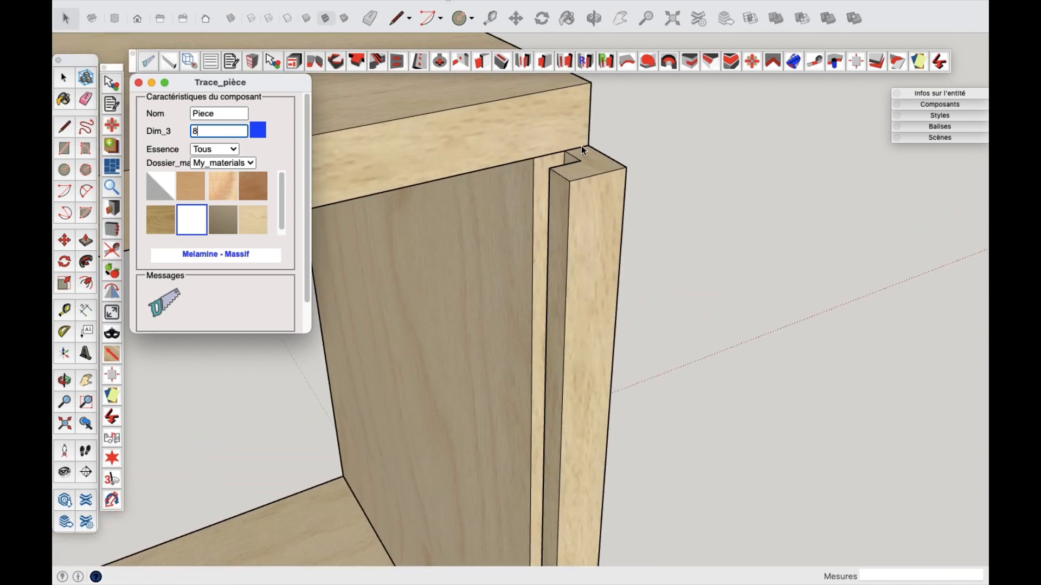
pyautogui.scroll(1, 582, 145)
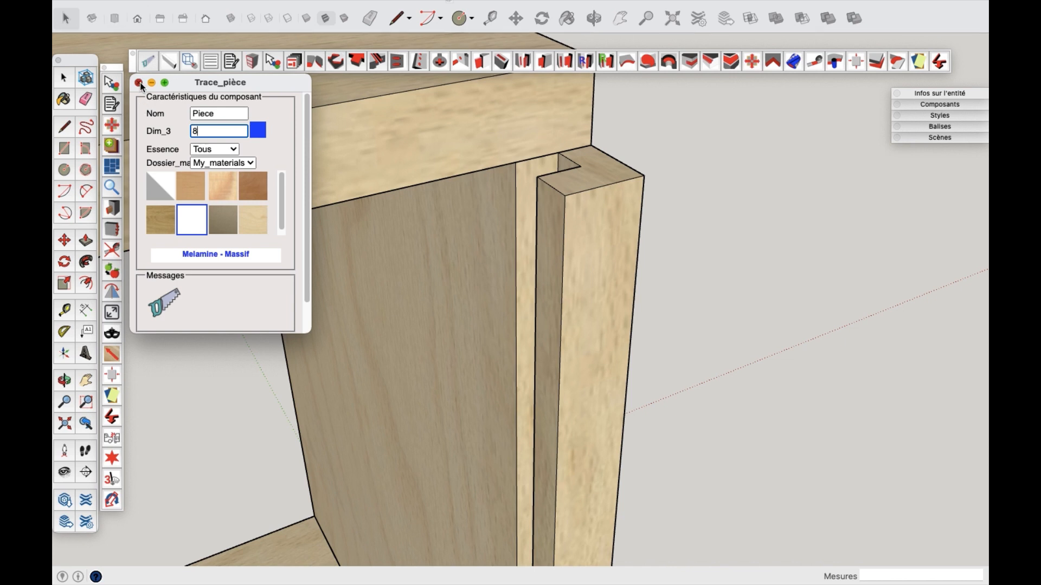
pyautogui.click(139, 83)
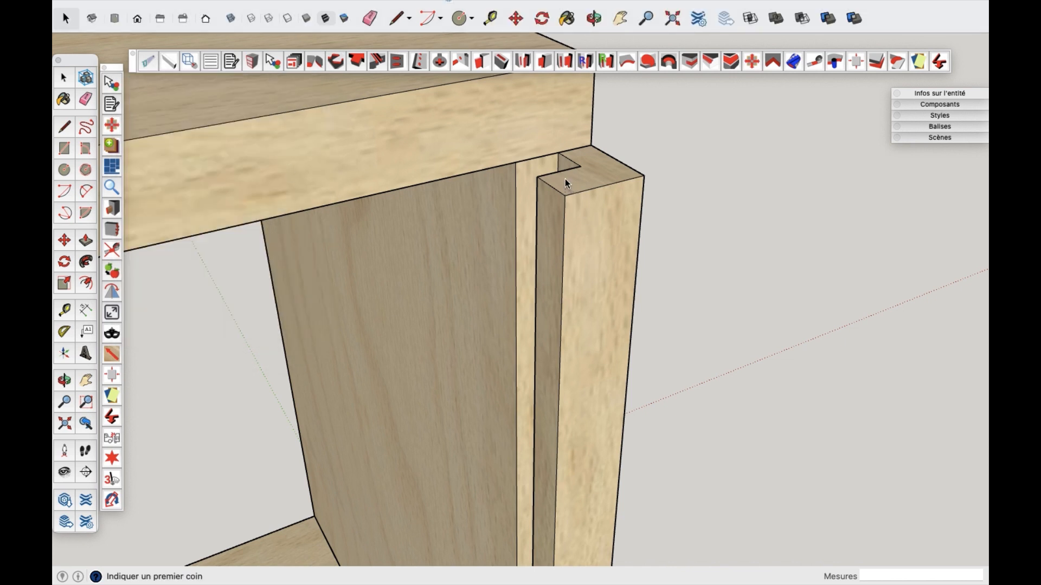
# Step: Place a vertical guide from the groove's corner at the top of the montant up across the rear edge of the top traverse
pyautogui.press('t')
pyautogui.click(559, 155)
pyautogui.scroll(-2, 561, 217)
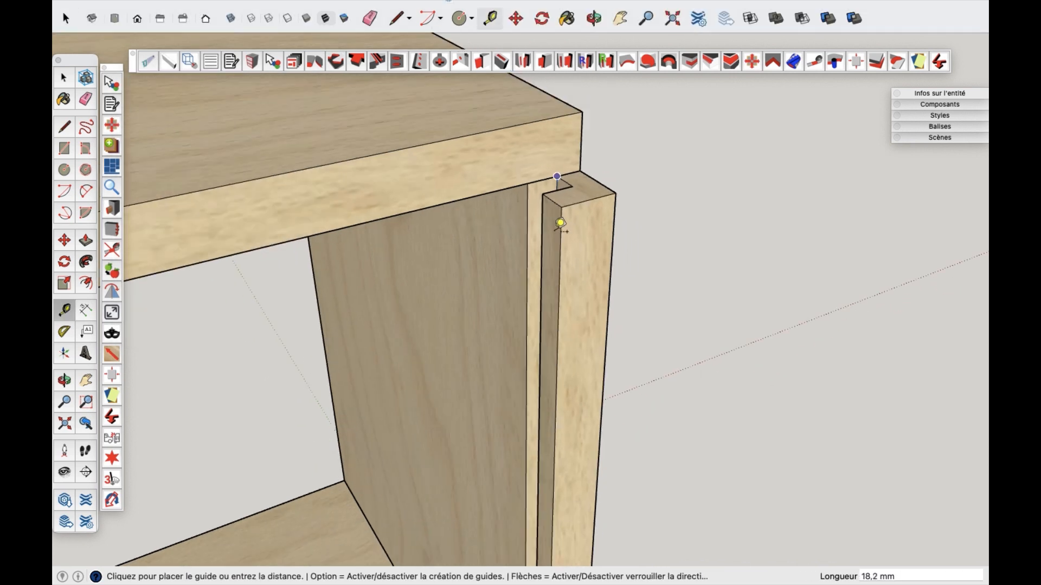
pyautogui.click(562, 124)
pyautogui.scroll(-2, 734, 172)
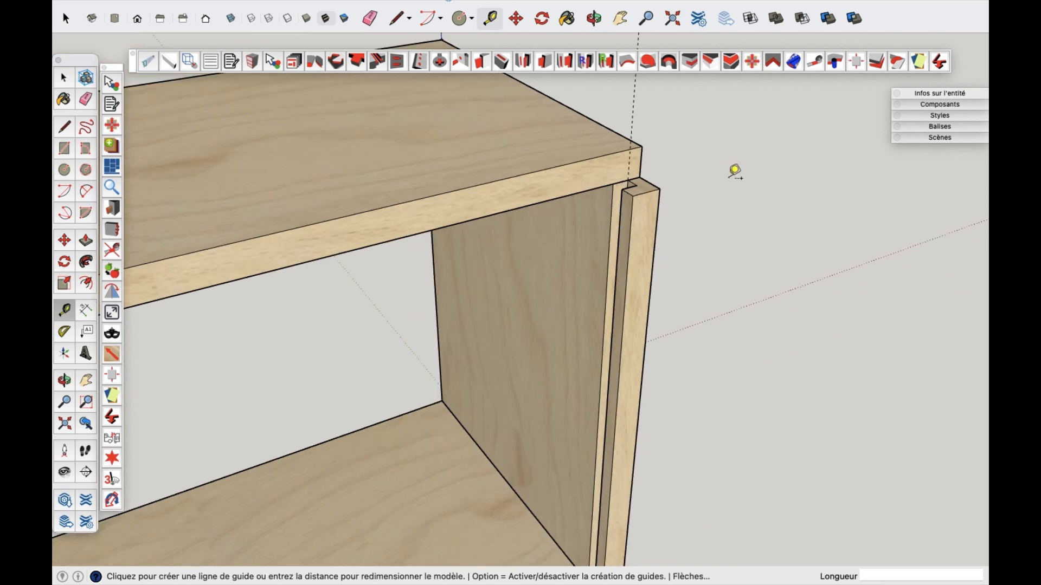
# Step: Place a vertical guide from the groove's corner at the foot of the opposite montant down across the rear edge of the bottom traverse
pyautogui.scroll(-5, 735, 171)
pyautogui.scroll(2, 336, 321)
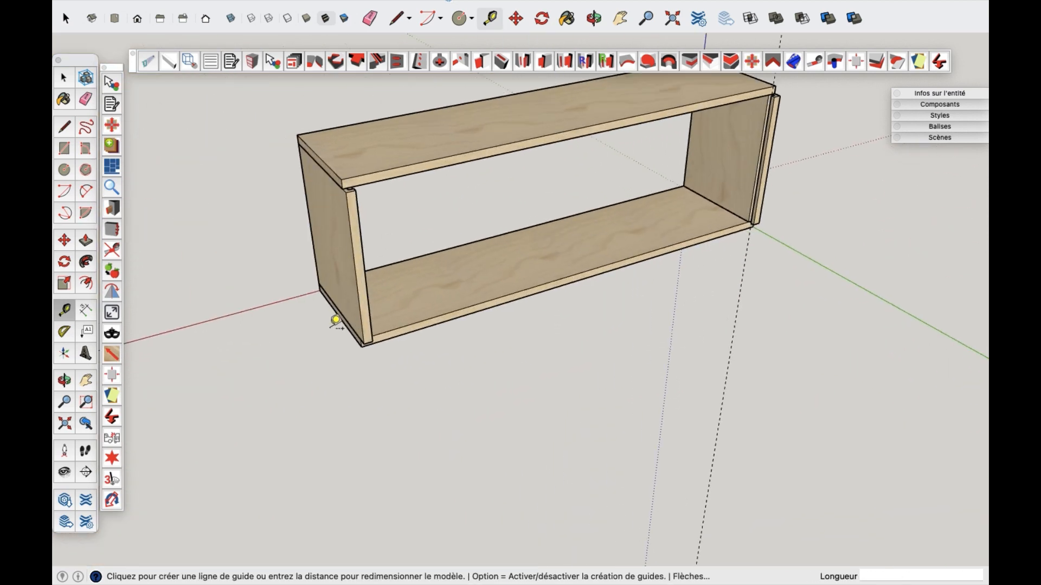
pyautogui.scroll(2, 441, 374)
pyautogui.moveTo(441, 374); pyautogui.dragTo(173, 218, button='middle')
pyautogui.scroll(4, 358, 252)
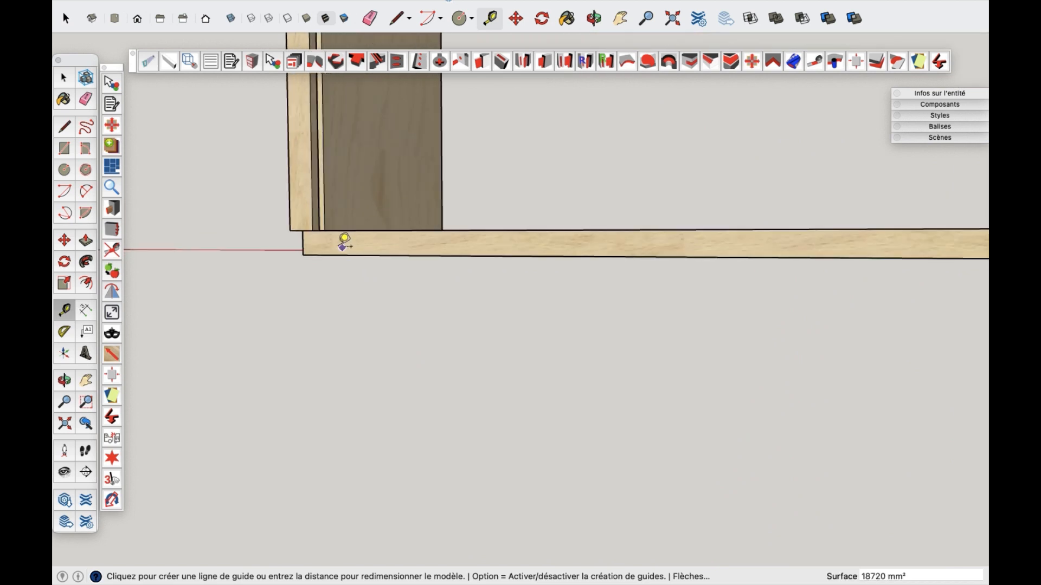
pyautogui.moveTo(345, 242); pyautogui.dragTo(322, 203, button='middle')
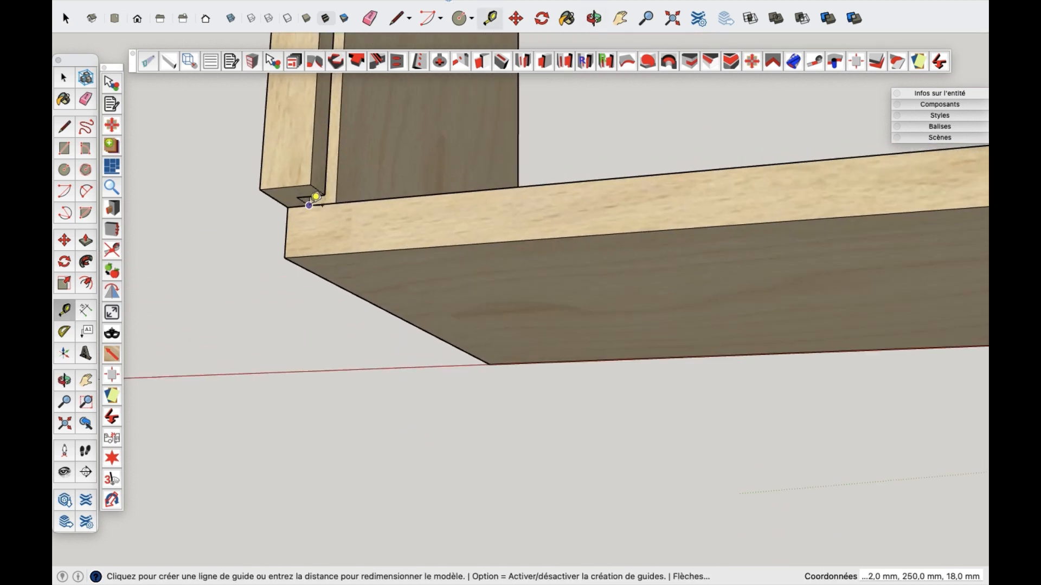
pyautogui.click(313, 202)
pyautogui.click(314, 244)
pyautogui.moveTo(313, 244); pyautogui.dragTo(414, 408, button='middle')
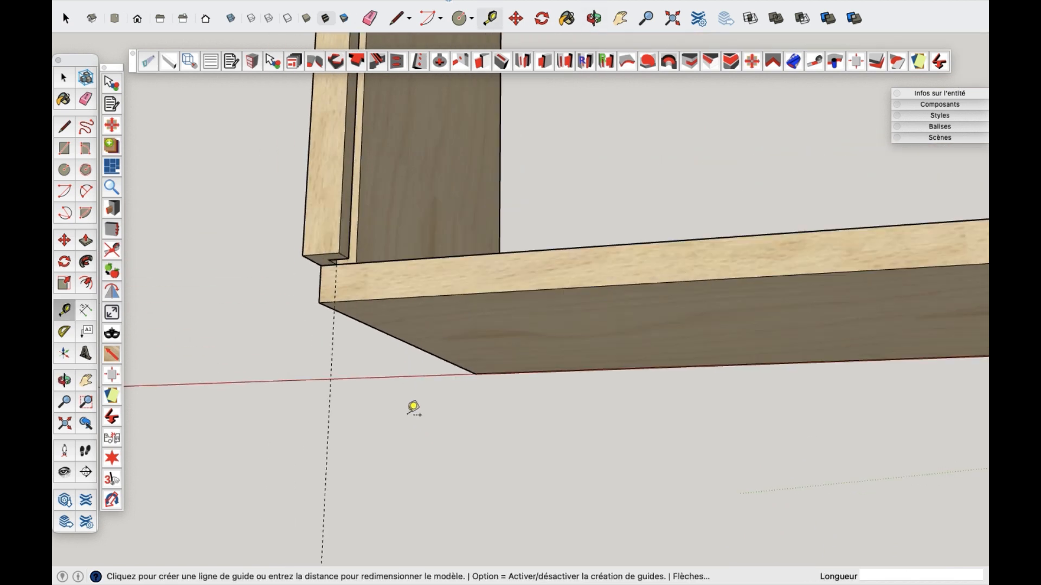
# Step: Set up a new part with Trace_pièce, named fond, with Dim_3 of 8 and the material Melamine as Panneau
pyautogui.click(190, 61)
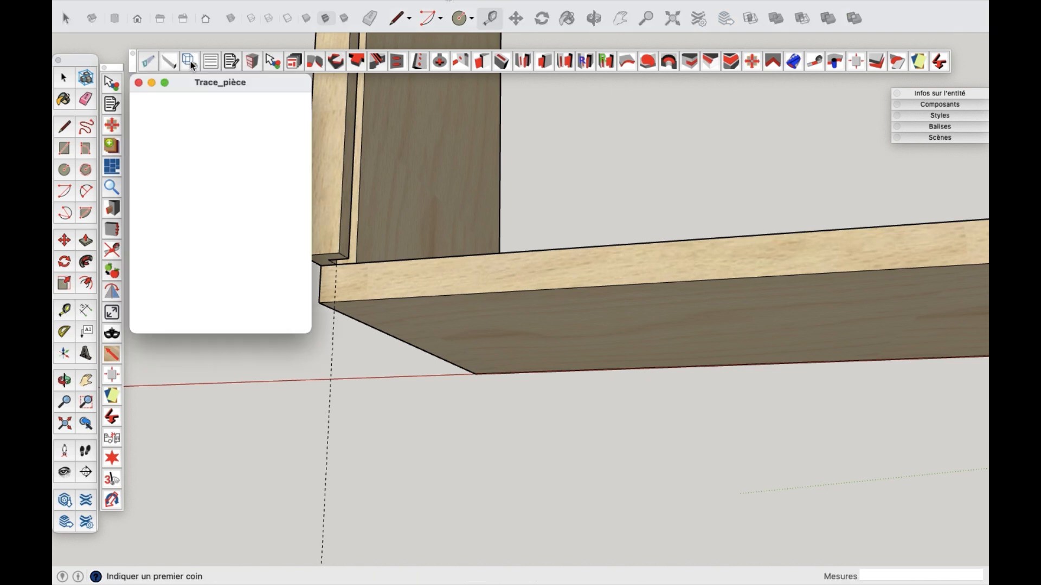
pyautogui.click(217, 112)
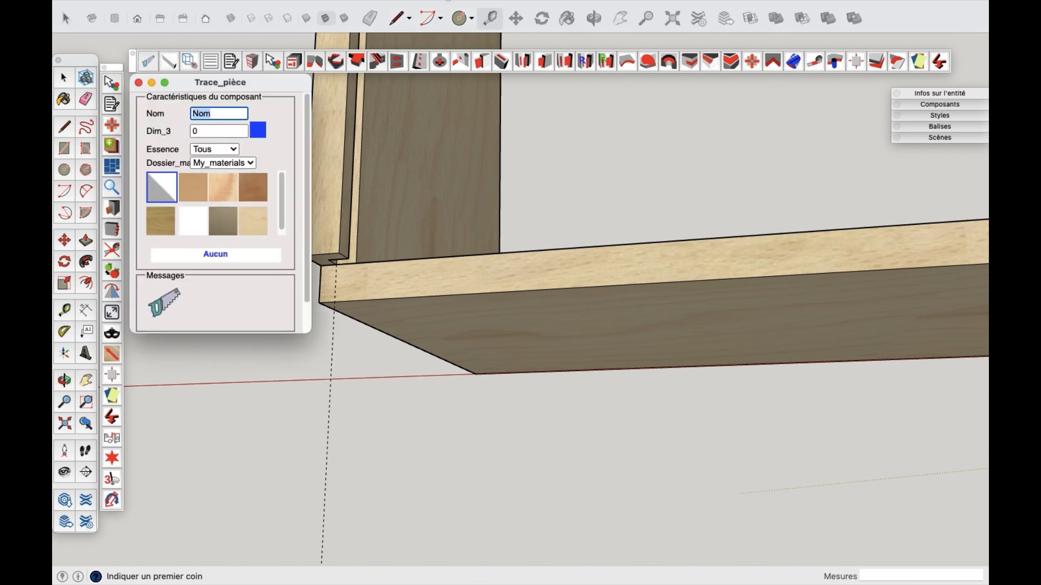
pyautogui.write('fond')
pyautogui.press('Tab')
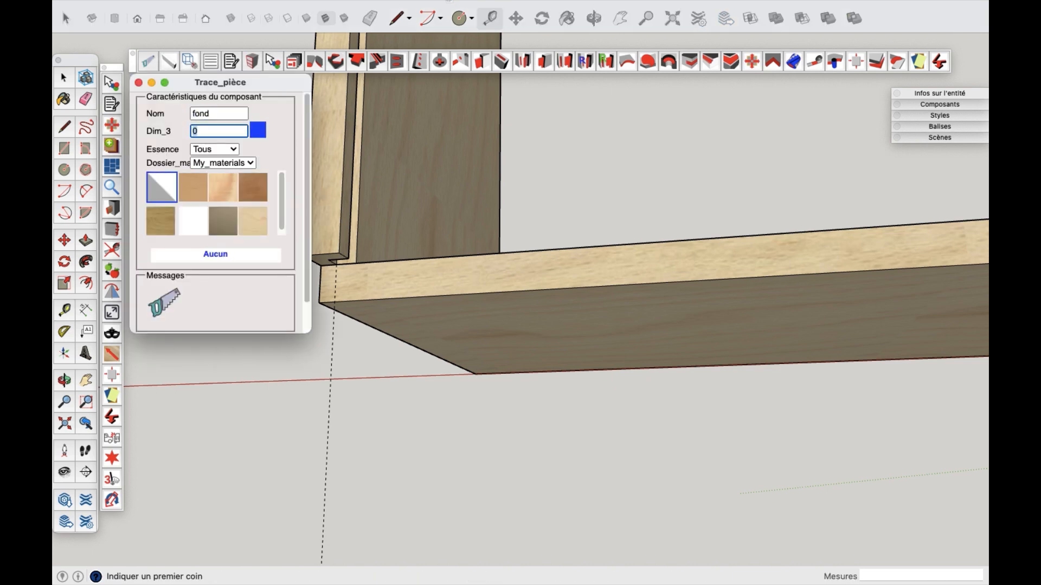
pyautogui.press('Tab')
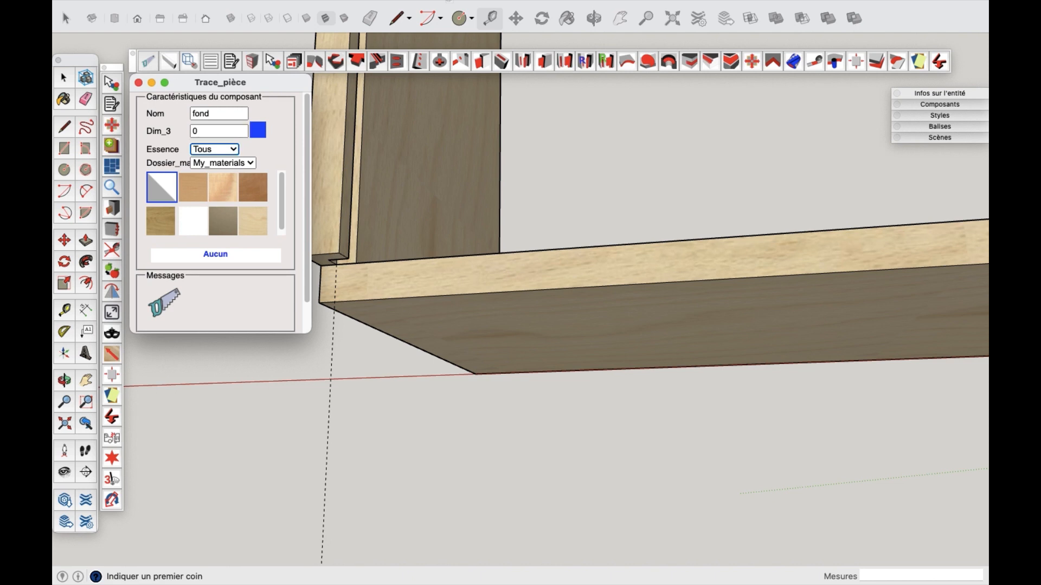
pyautogui.click(188, 130)
pyautogui.click(197, 231)
pyautogui.click(215, 256)
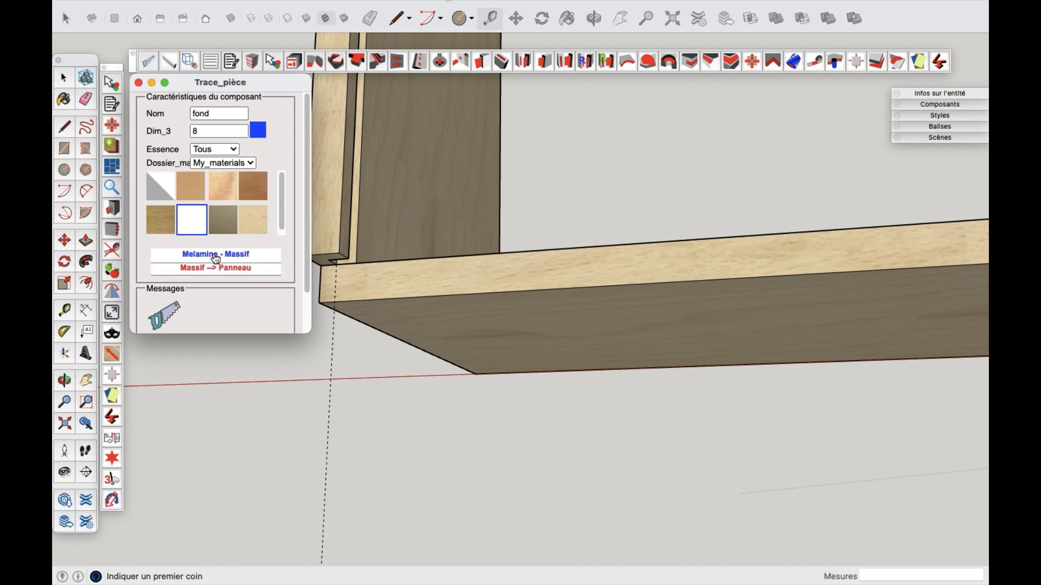
pyautogui.click(222, 270)
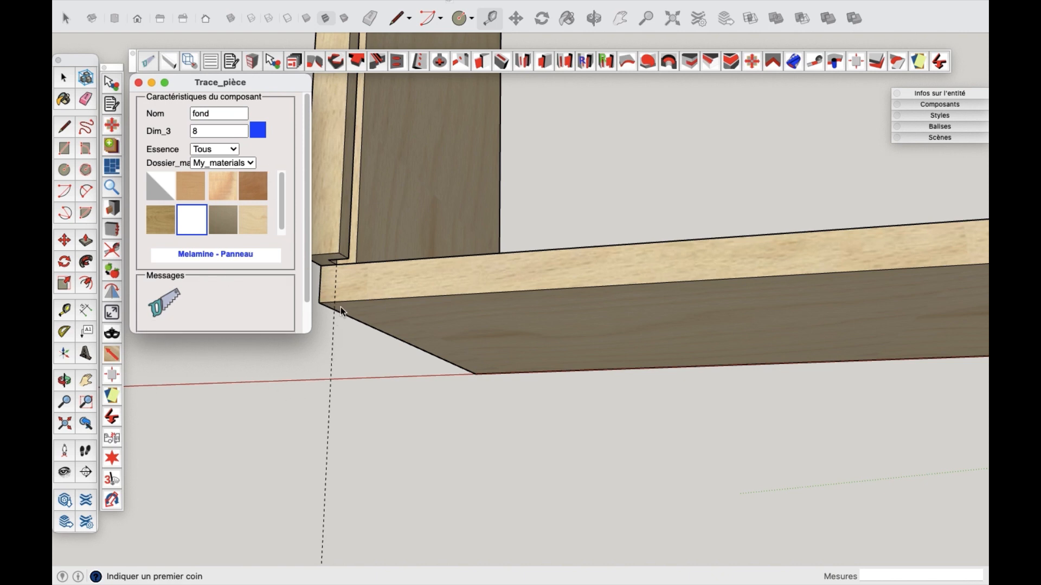
# Step: Start the fond panel at the point where the guide crosses the lower rear edge of the bottom traverse
pyautogui.moveTo(341, 311); pyautogui.dragTo(344, 372, button='middle')
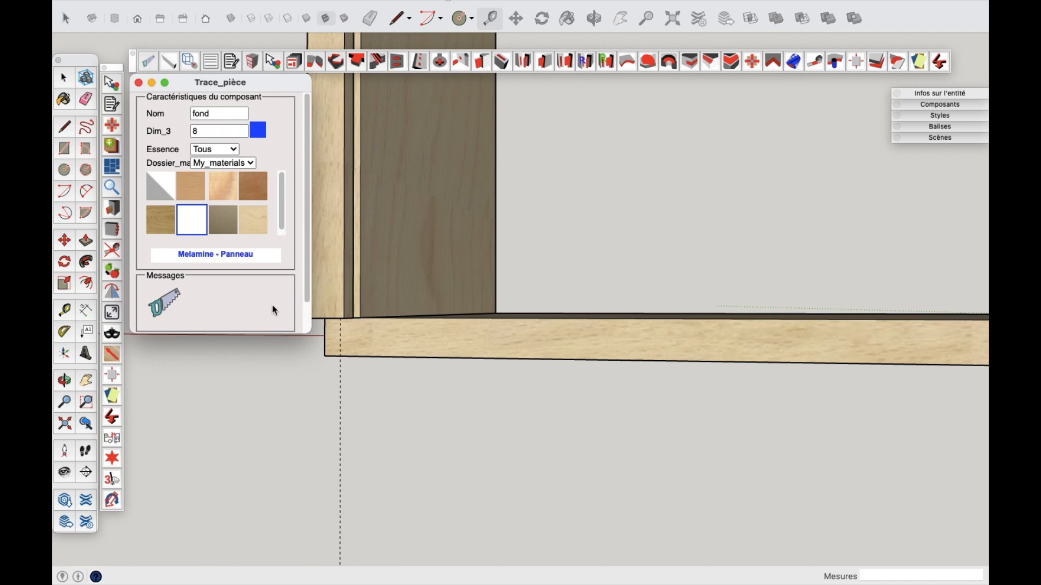
pyautogui.scroll(-2, 272, 305)
pyautogui.scroll(2, 241, 293)
pyautogui.moveTo(349, 376); pyautogui.dragTo(347, 428, button='middle')
pyautogui.scroll(5, 353, 440)
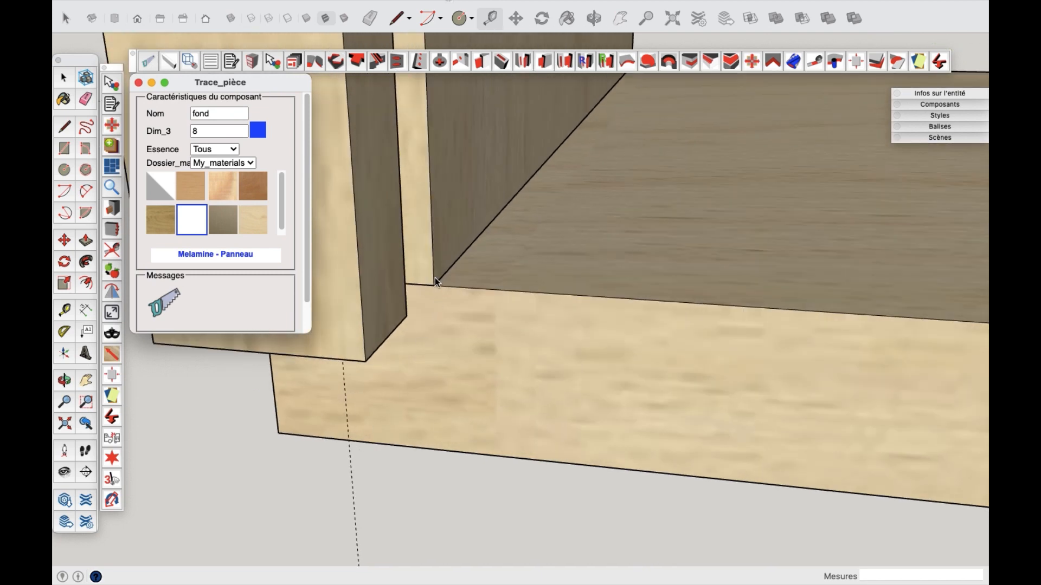
pyautogui.moveTo(435, 284); pyautogui.dragTo(380, 352, button='middle')
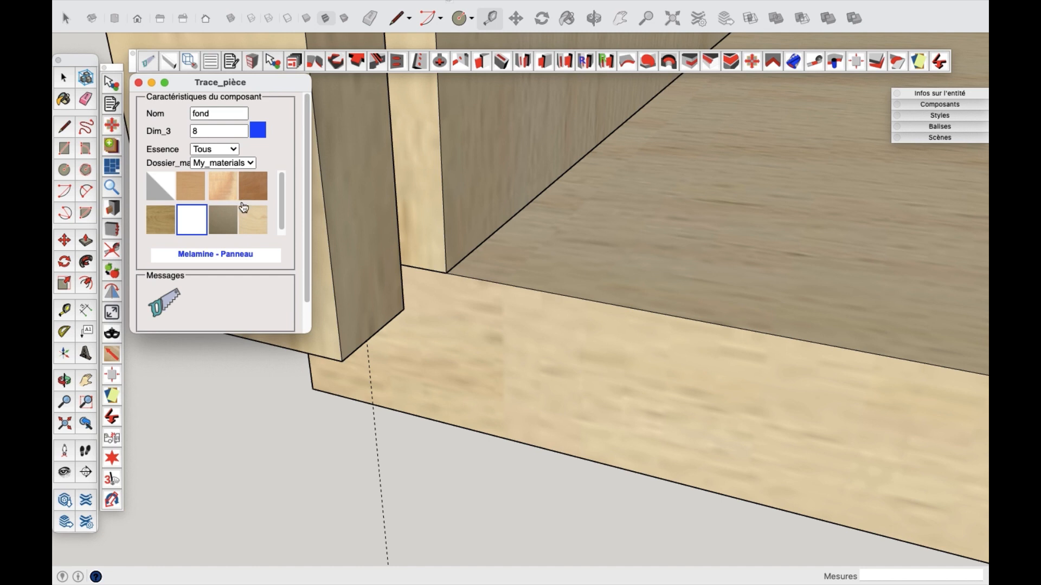
pyautogui.click(373, 407)
pyautogui.click(374, 408)
pyautogui.scroll(-6, 381, 447)
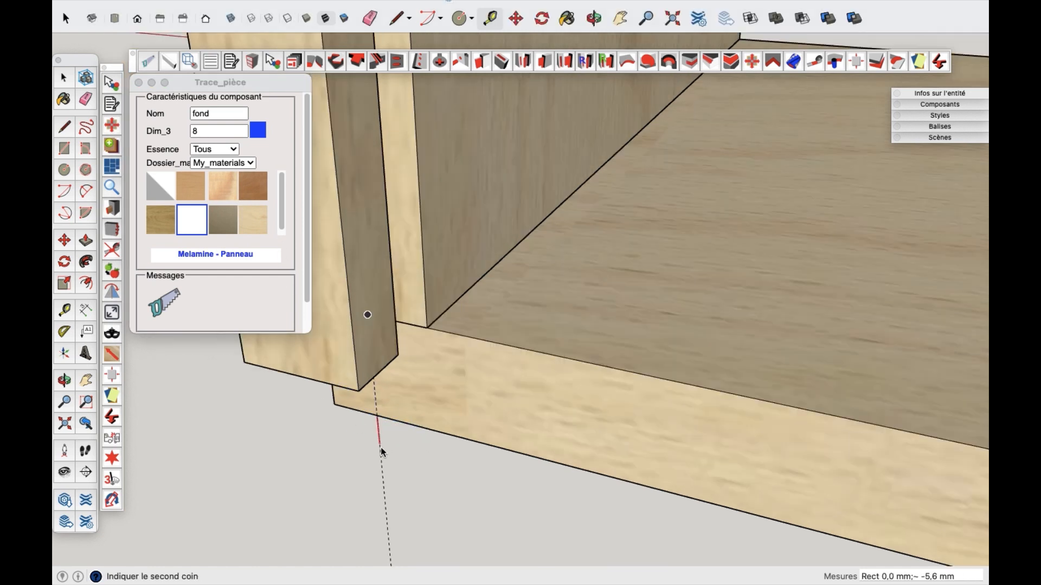
# Step: Complete the fond panel at the opposite guide's crossing with the top traverse's upper rear edge, with its thickness towards the rear
pyautogui.scroll(-7, 397, 504)
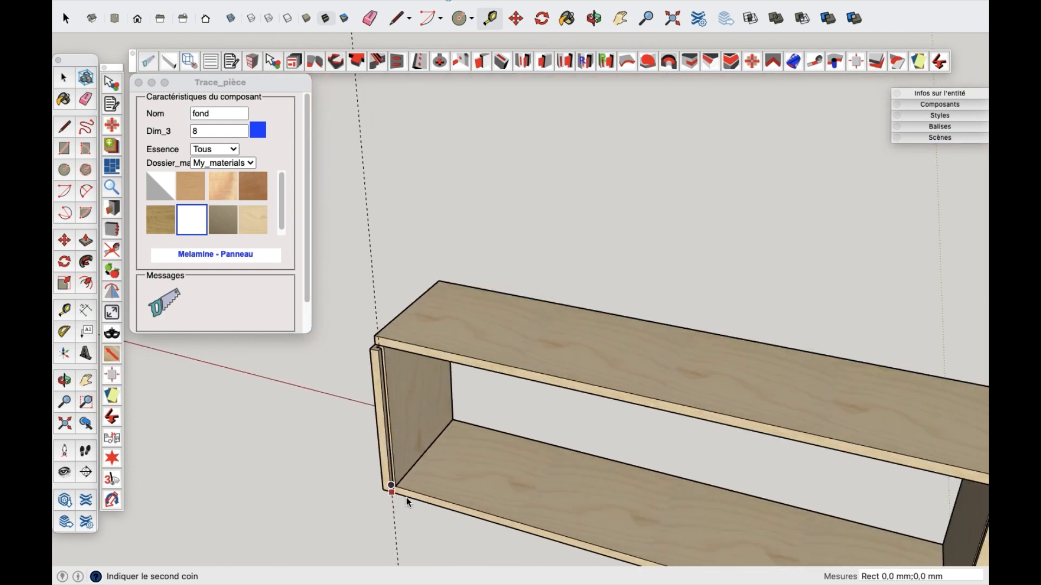
pyautogui.moveTo(534, 515); pyautogui.dragTo(518, 410, button='middle')
pyautogui.scroll(-4, 517, 410)
pyautogui.scroll(3, 680, 363)
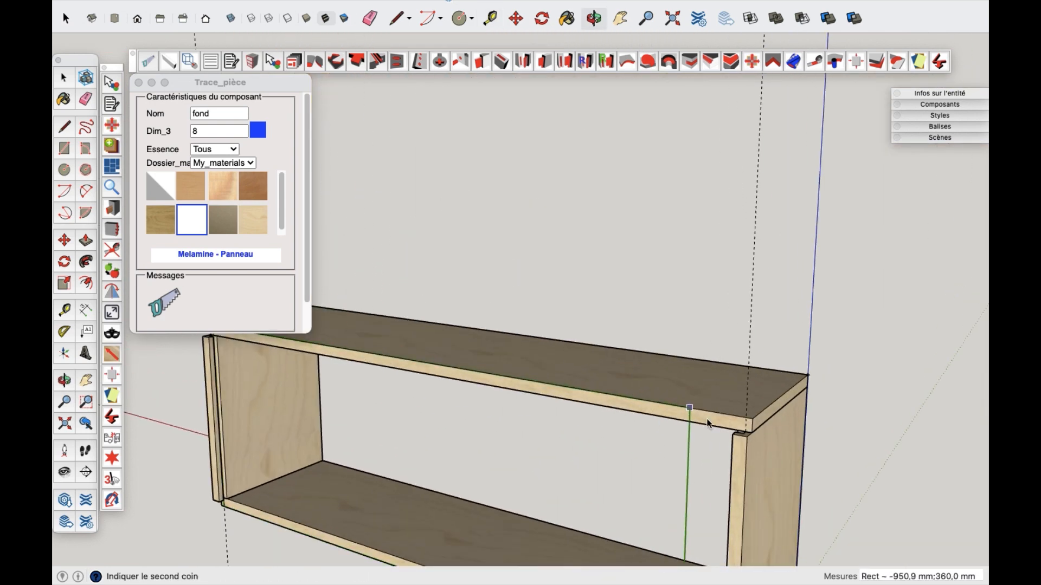
pyautogui.click(745, 419)
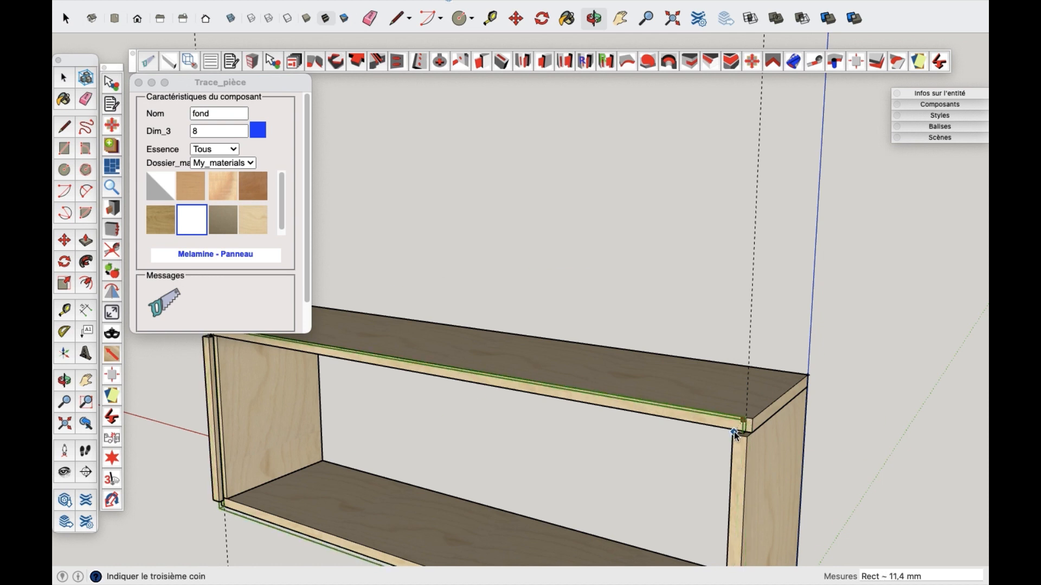
pyautogui.click(732, 438)
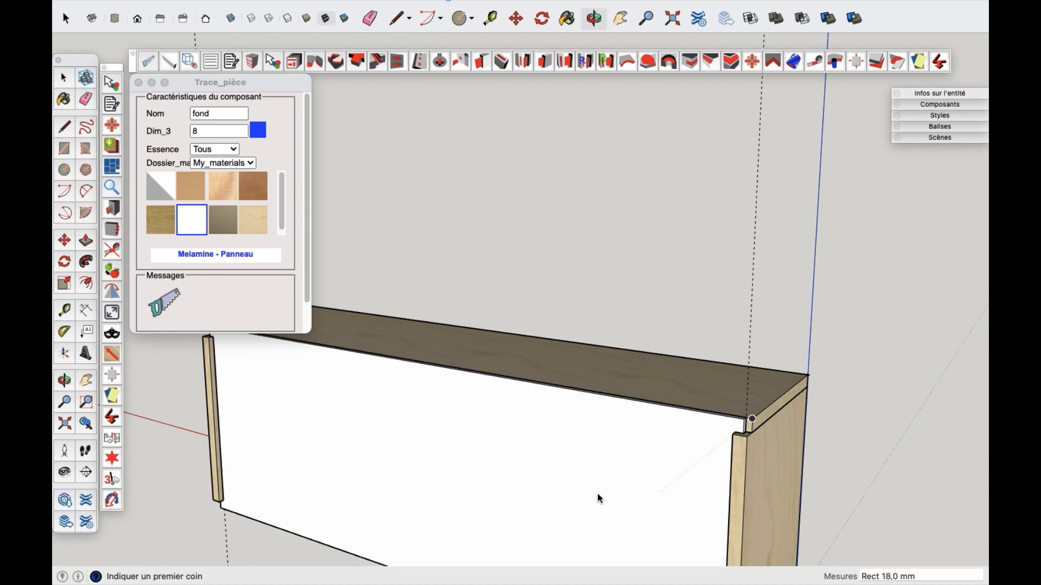
# Step: Examine the fond panel's fit in the carcass from the front and along the rear edge of the top traverse
pyautogui.scroll(-3, 597, 495)
pyautogui.moveTo(574, 409); pyautogui.dragTo(304, 444, button='middle')
pyautogui.moveTo(548, 466); pyautogui.dragTo(360, 445, button='middle')
pyautogui.scroll(-3, 728, 353)
pyautogui.moveTo(729, 354); pyautogui.dragTo(302, 471, button='middle')
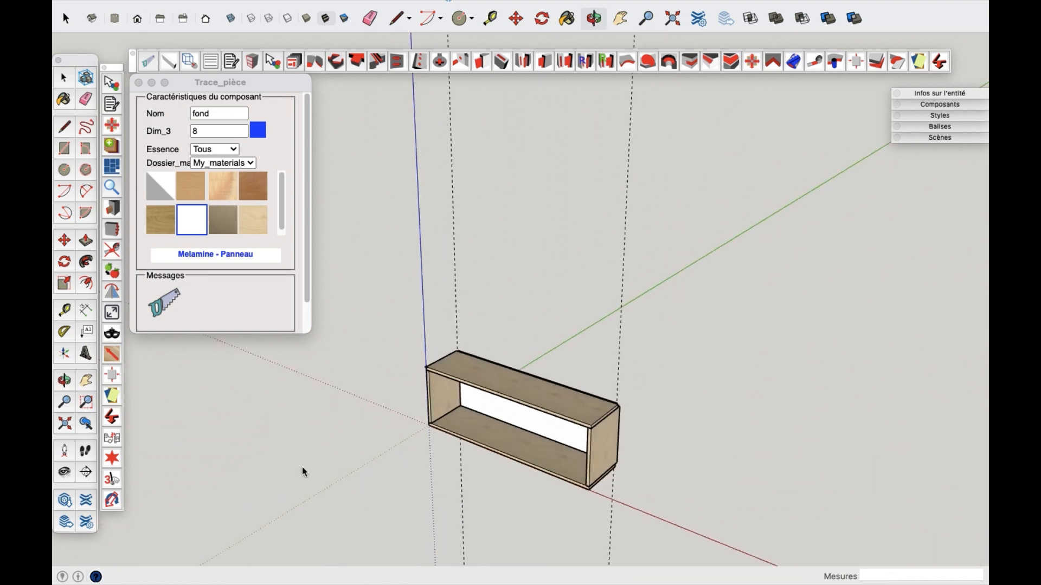
pyautogui.scroll(4, 543, 321)
pyautogui.scroll(3, 446, 379)
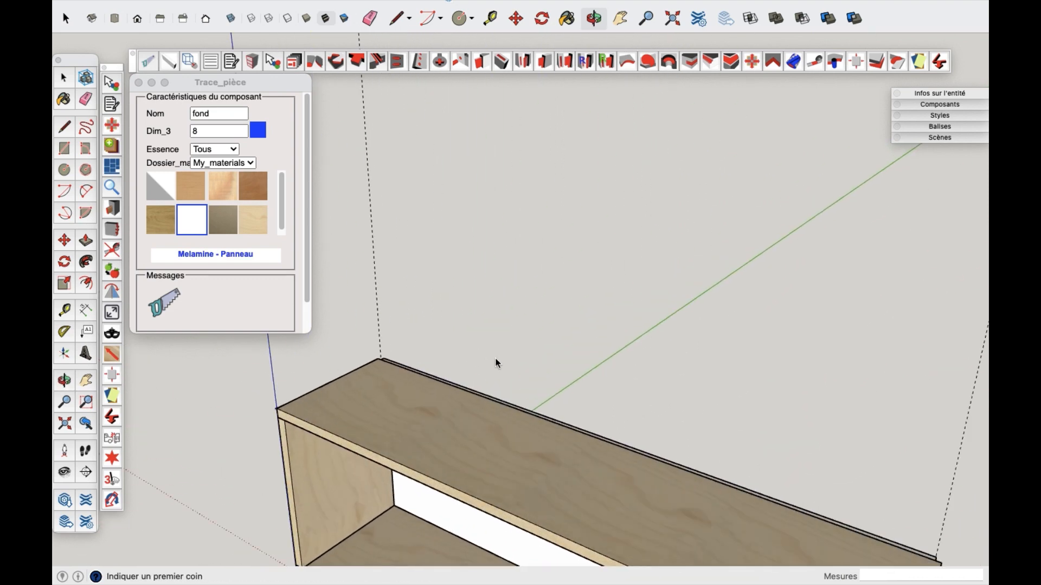
pyautogui.scroll(2, 495, 363)
pyautogui.scroll(-4, 575, 320)
pyautogui.scroll(-1, 636, 289)
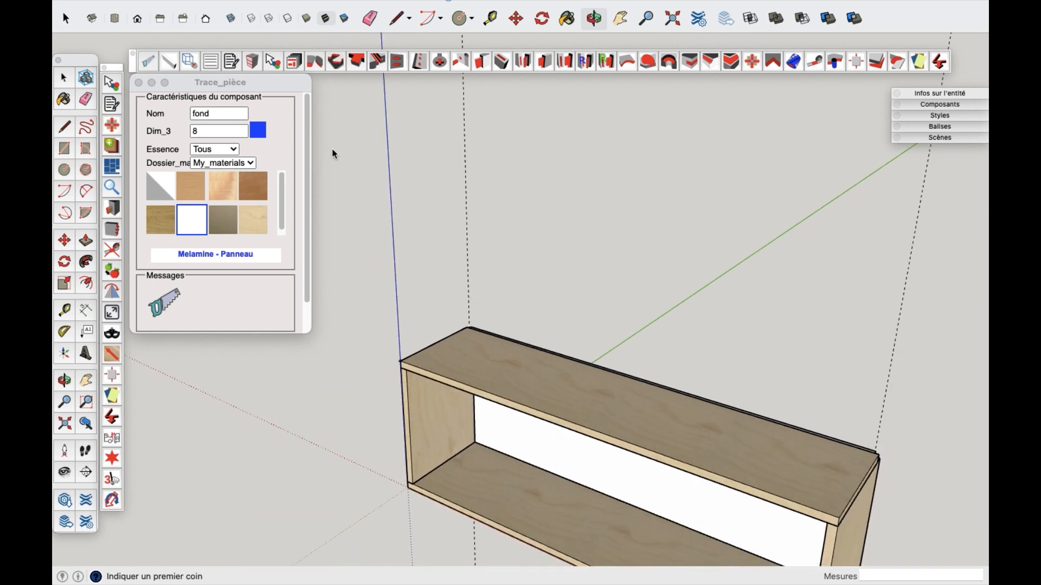
# Step: Redefine the part to draw as facades, with Dim_3 of 19 and the material MDF - Panneau
pyautogui.click(214, 113)
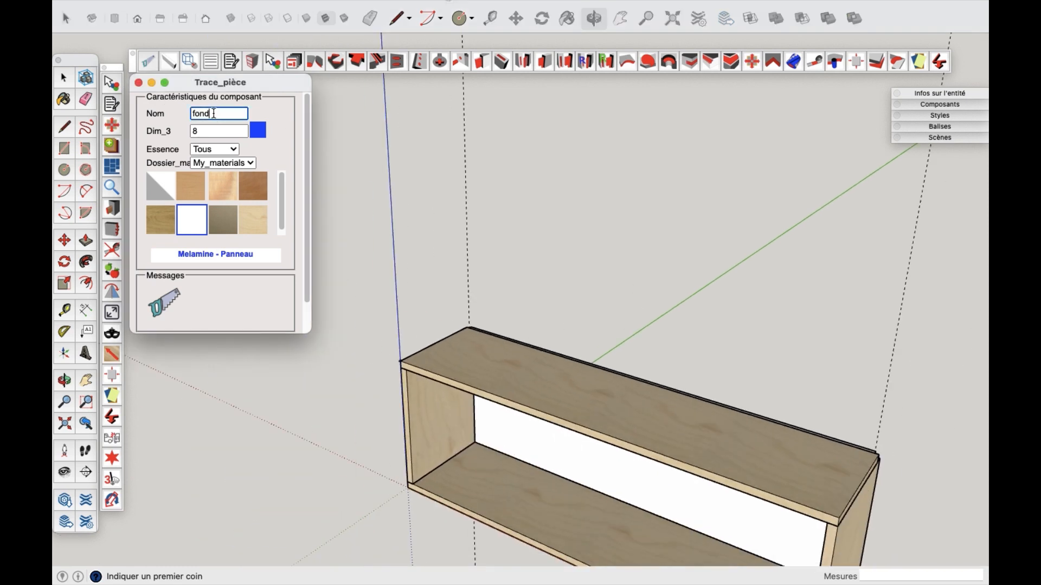
pyautogui.moveTo(213, 113); pyautogui.dragTo(178, 111)
pyautogui.write('faCades')
pyautogui.press('Tab')
pyautogui.write('1')
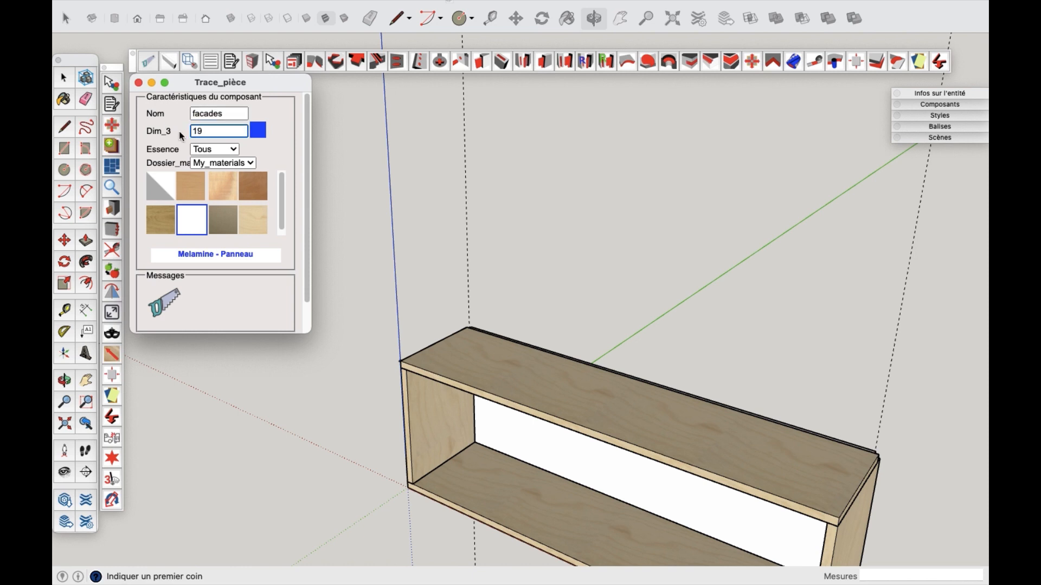
pyautogui.click(223, 221)
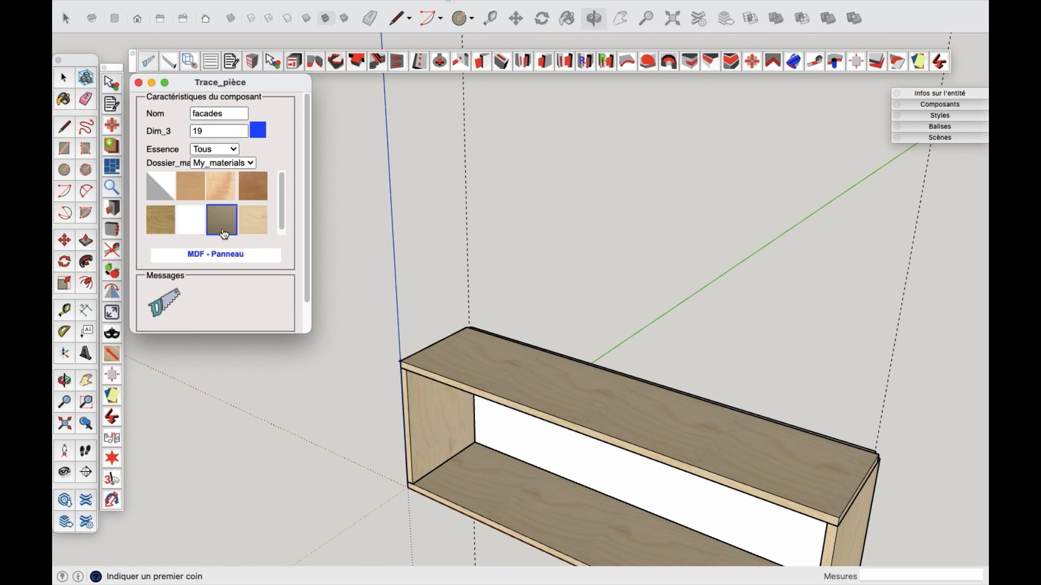
pyautogui.scroll(-1, 241, 228)
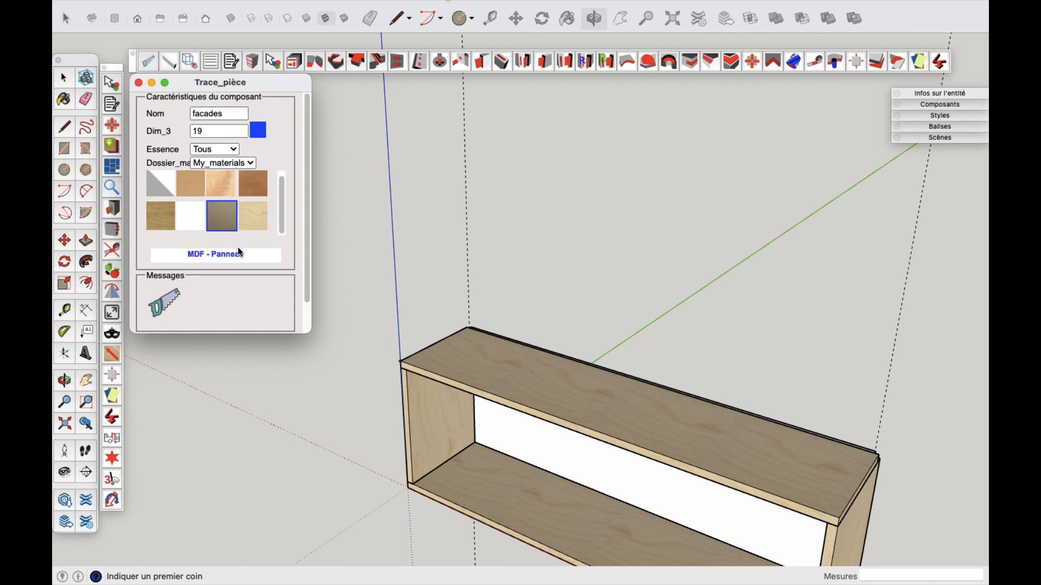
# Step: Draw the facades panel over the carcass front, from the top traverse's corner on the blue axis to the diagonally opposite bottom corner, thickness outward
pyautogui.scroll(5, 415, 354)
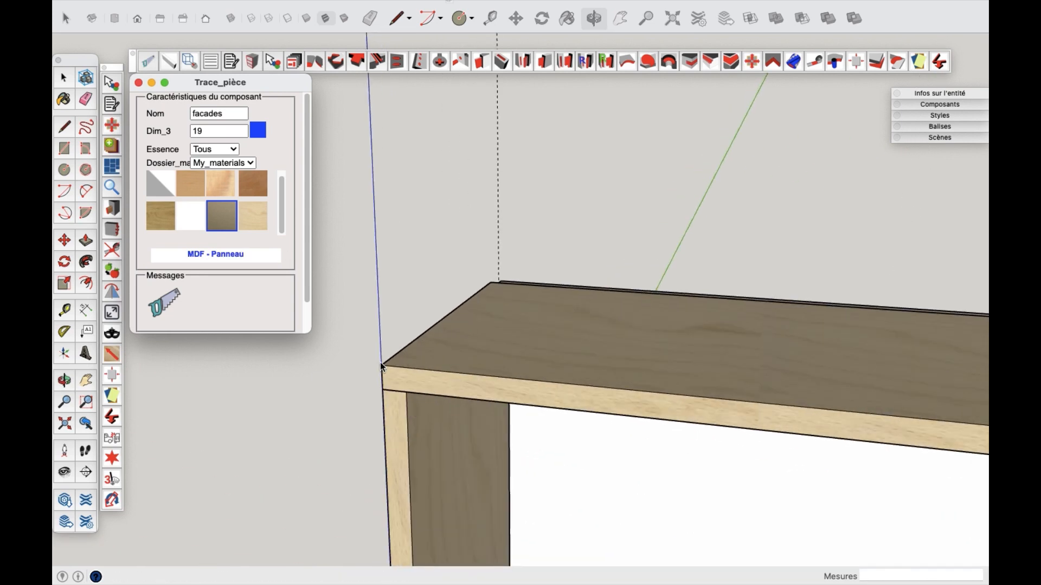
pyautogui.click(383, 366)
pyautogui.click(382, 365)
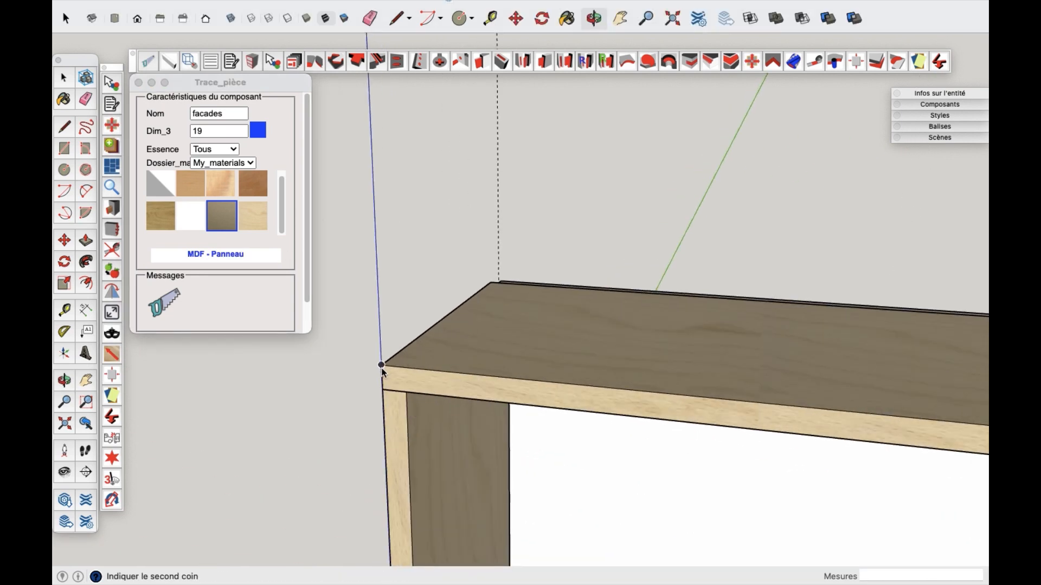
pyautogui.scroll(-5, 372, 298)
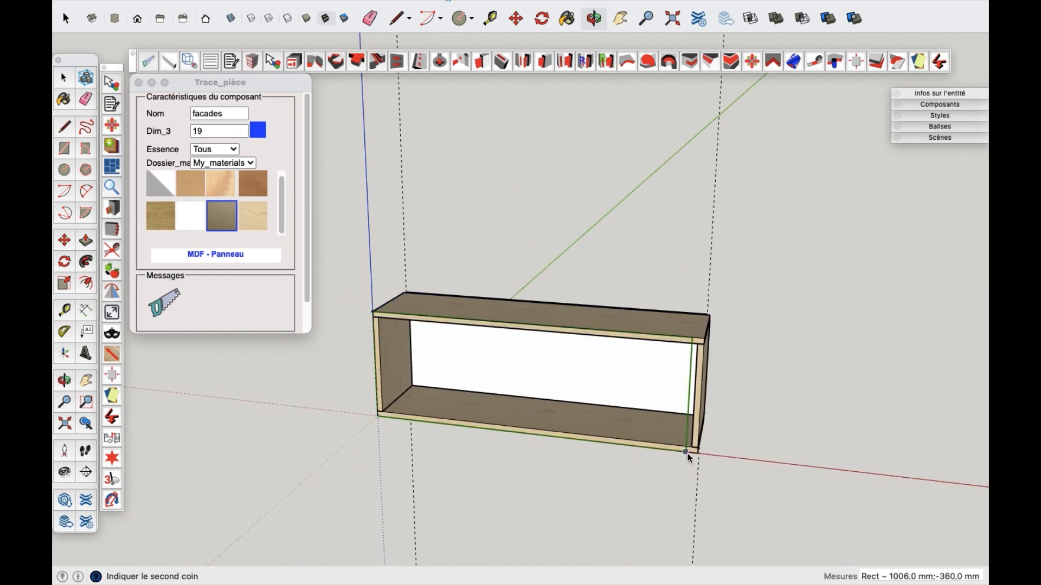
pyautogui.click(694, 457)
pyautogui.click(678, 473)
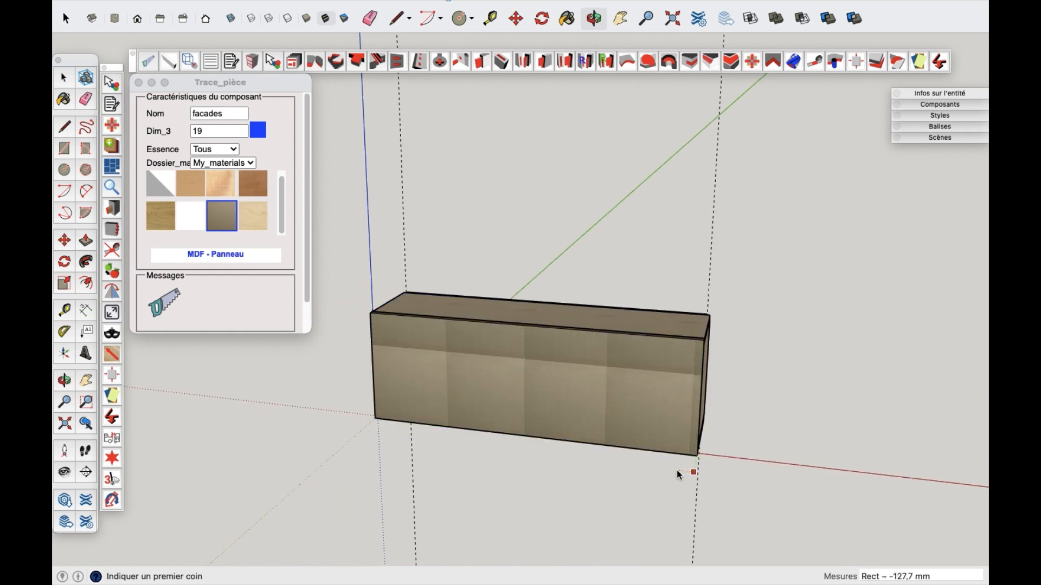
pyautogui.moveTo(425, 467); pyautogui.dragTo(574, 406, button='middle')
pyautogui.scroll(3, 507, 400)
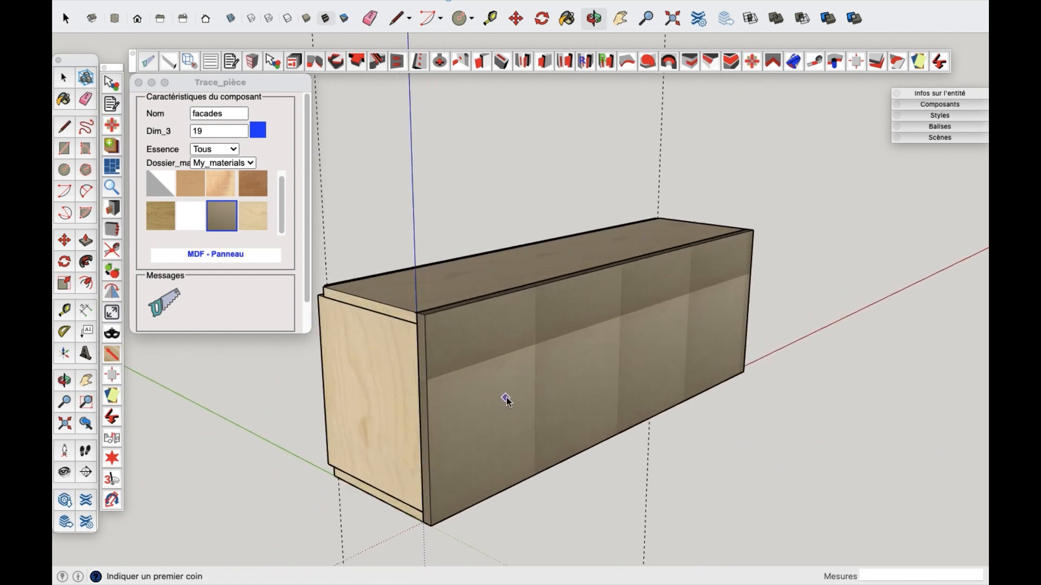
pyautogui.scroll(1, 506, 401)
pyautogui.press('space')
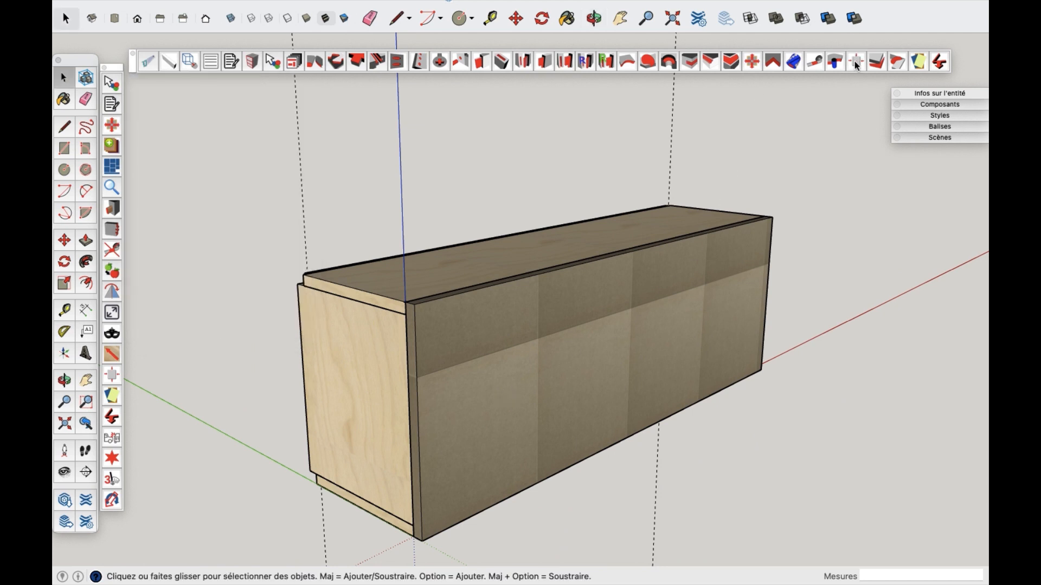
pyautogui.click(856, 62)
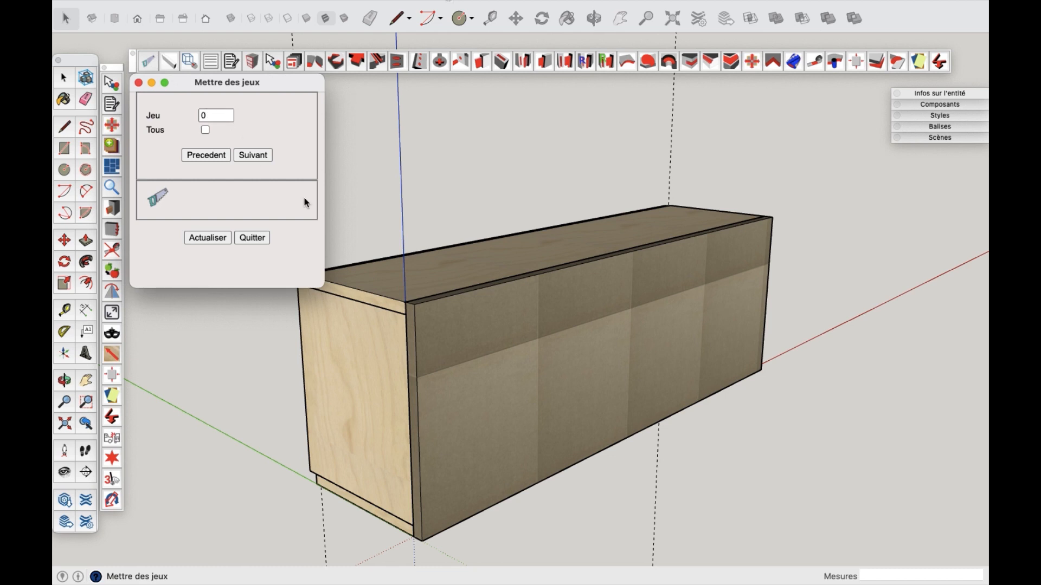
pyautogui.doubleClick(214, 115)
pyautogui.click(247, 238)
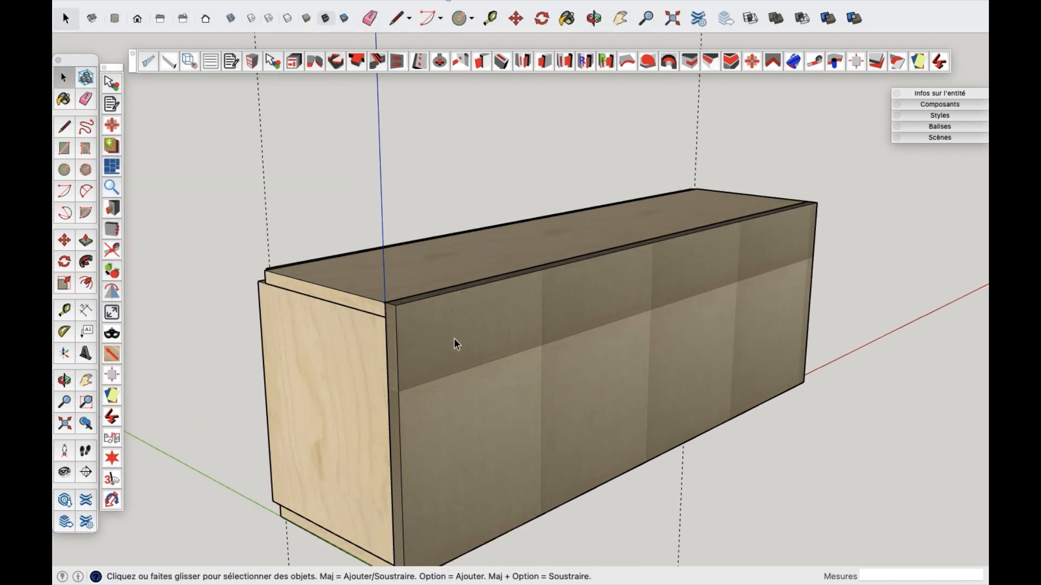
pyautogui.click(556, 395)
pyautogui.click(858, 63)
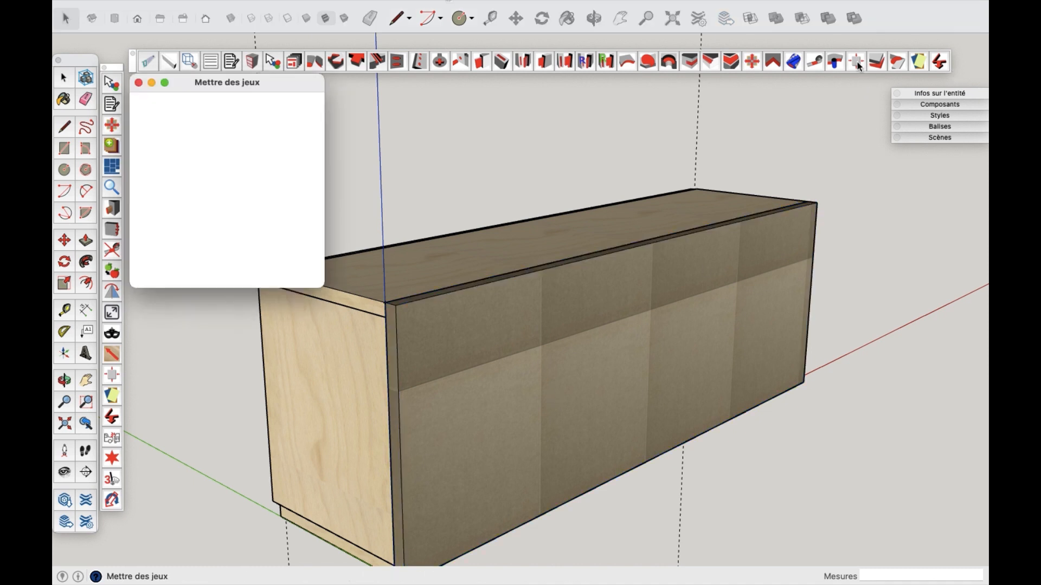
pyautogui.doubleClick(199, 115)
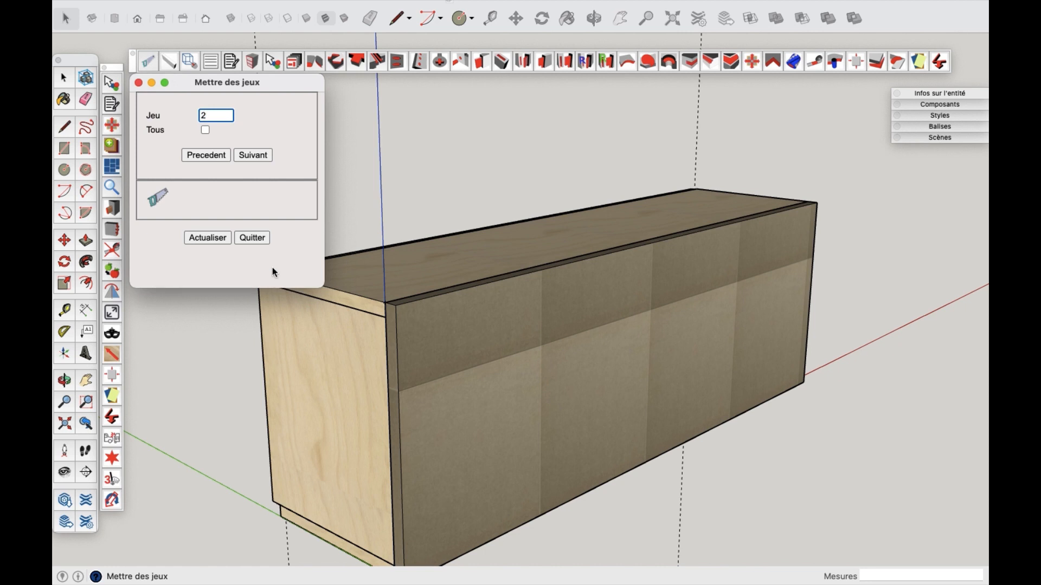
pyautogui.click(249, 154)
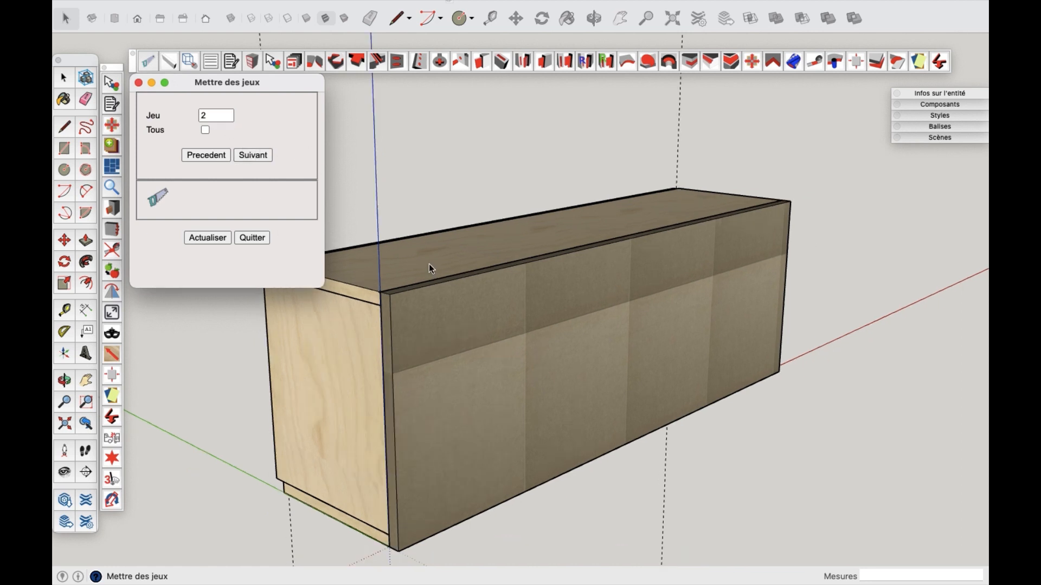
pyautogui.moveTo(460, 298); pyautogui.dragTo(139, 418, button='middle')
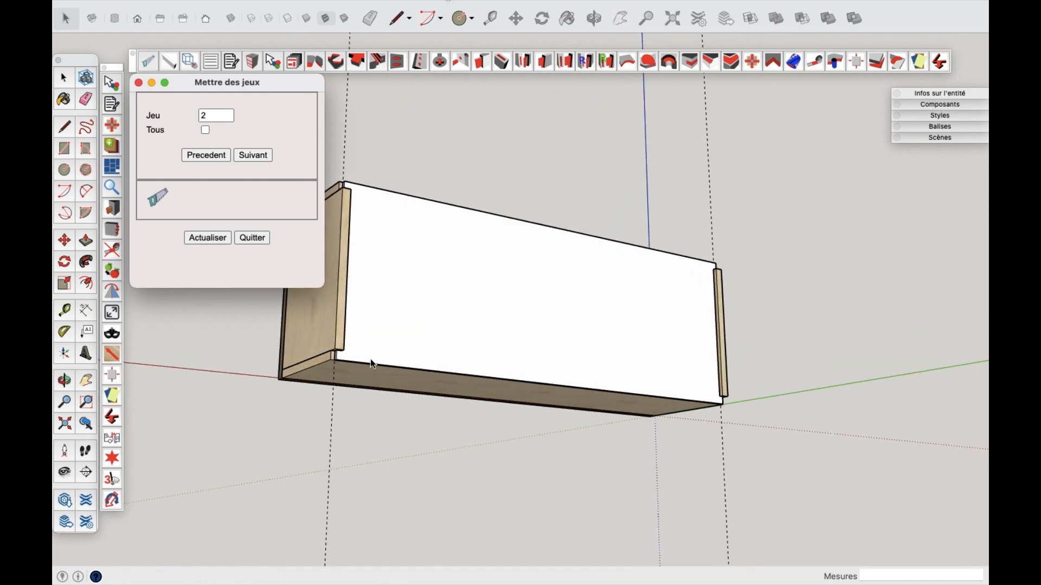
pyautogui.moveTo(370, 362); pyautogui.dragTo(358, 466, button='middle')
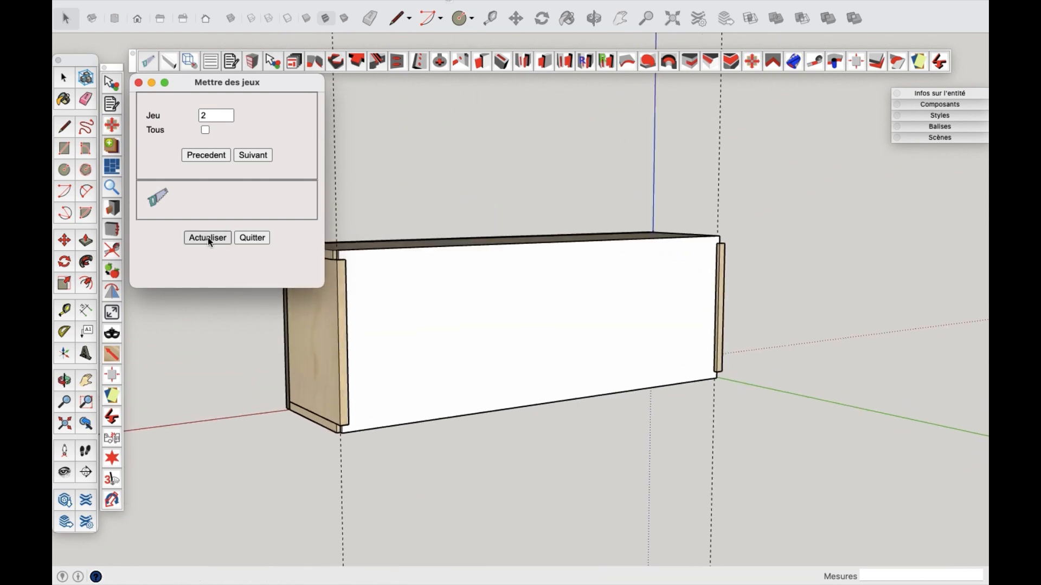
pyautogui.click(260, 237)
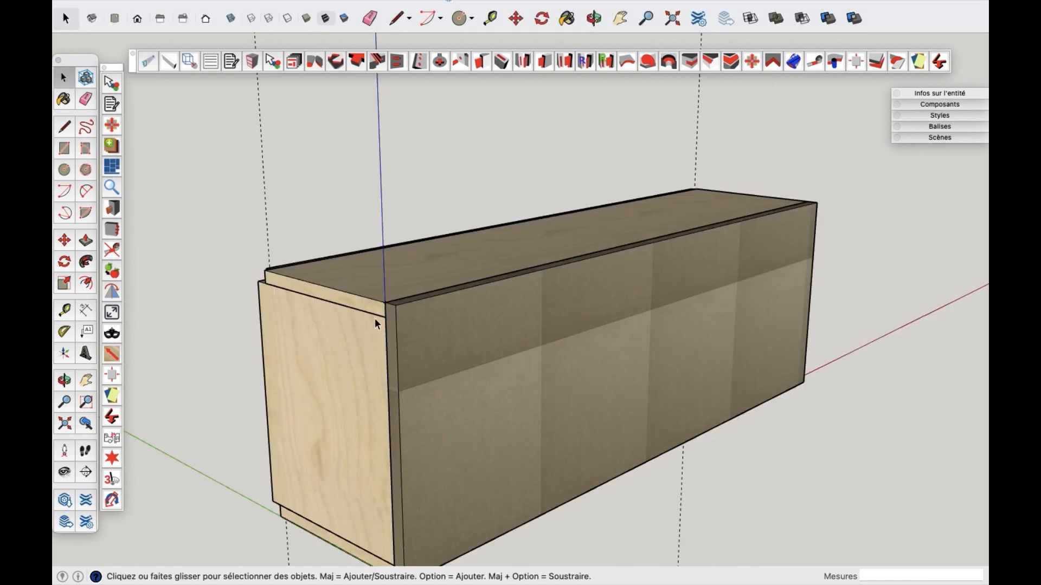
# Step: Start setting clearances on the front face of the facades panel and give its bottom edge a 4 mm clearance
pyautogui.click(479, 345)
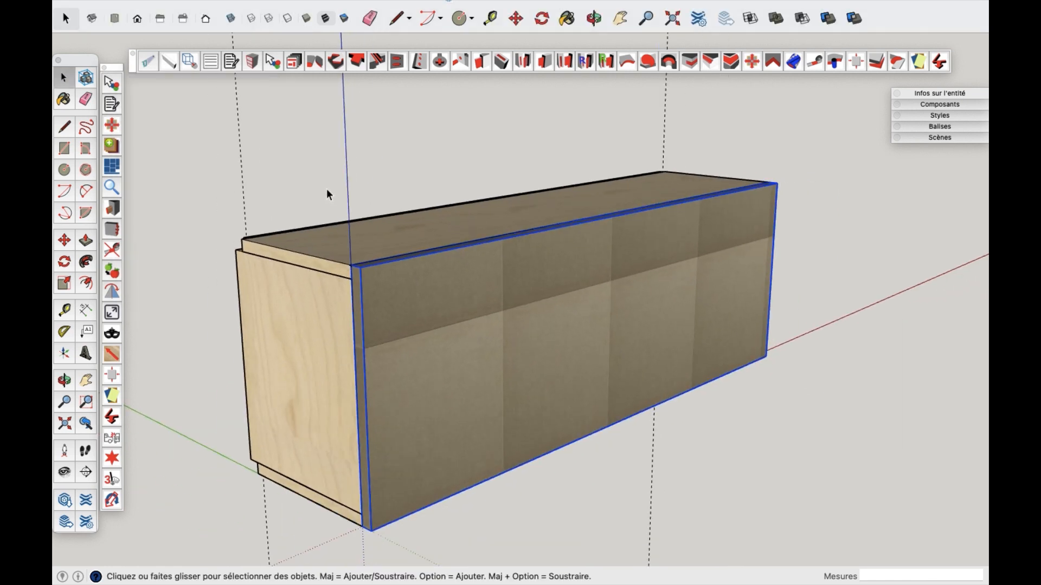
pyautogui.click(858, 63)
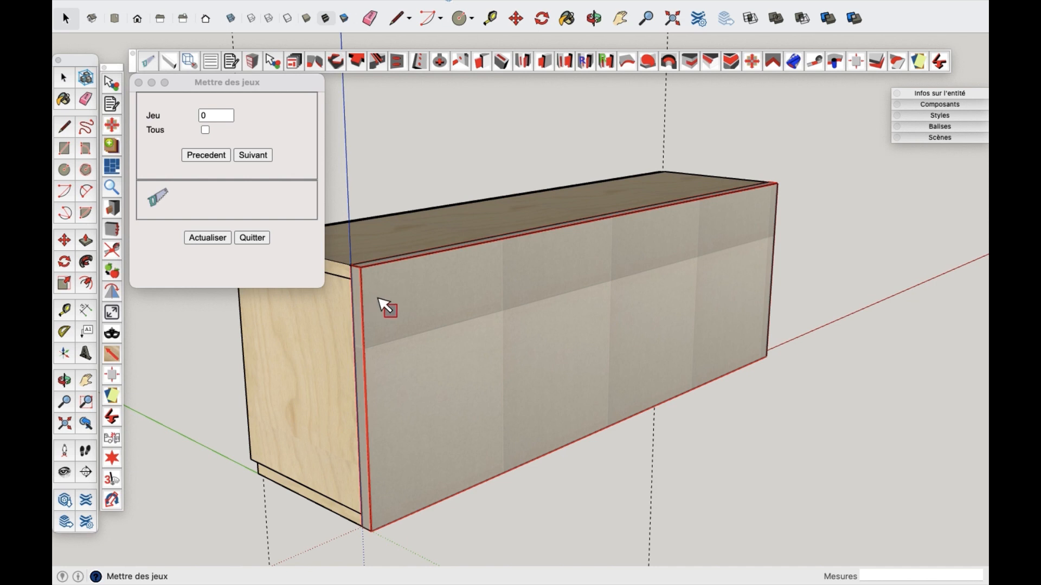
pyautogui.click(386, 303)
pyautogui.scroll(-5, 716, 312)
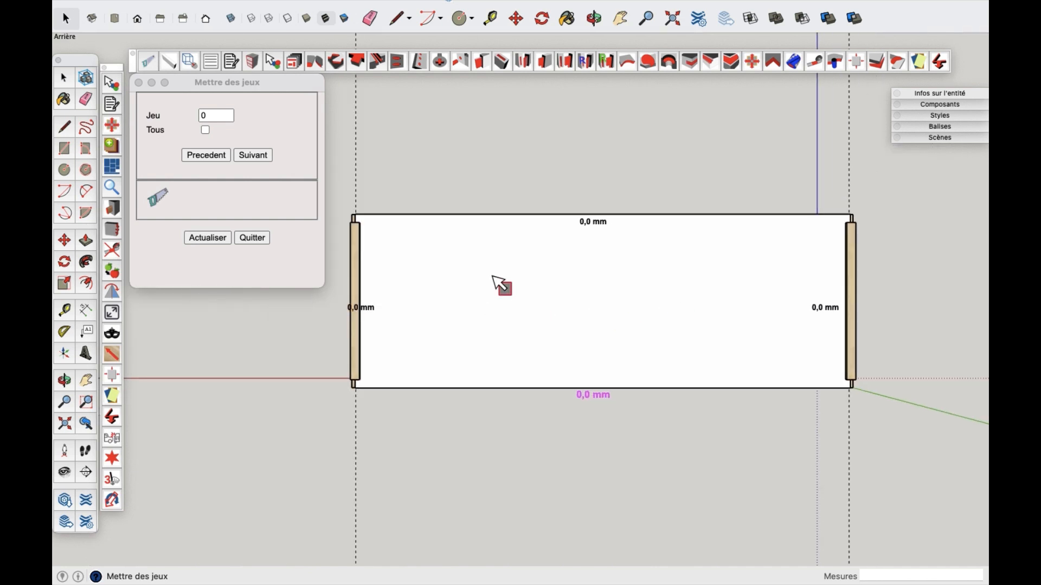
pyautogui.moveTo(495, 283); pyautogui.dragTo(566, 314, button='middle')
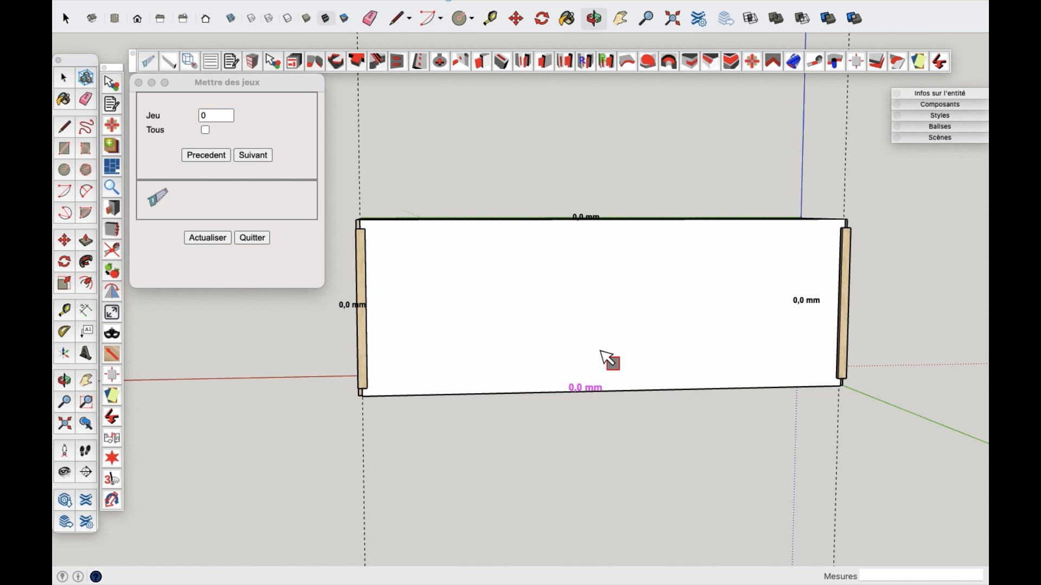
pyautogui.click(214, 117)
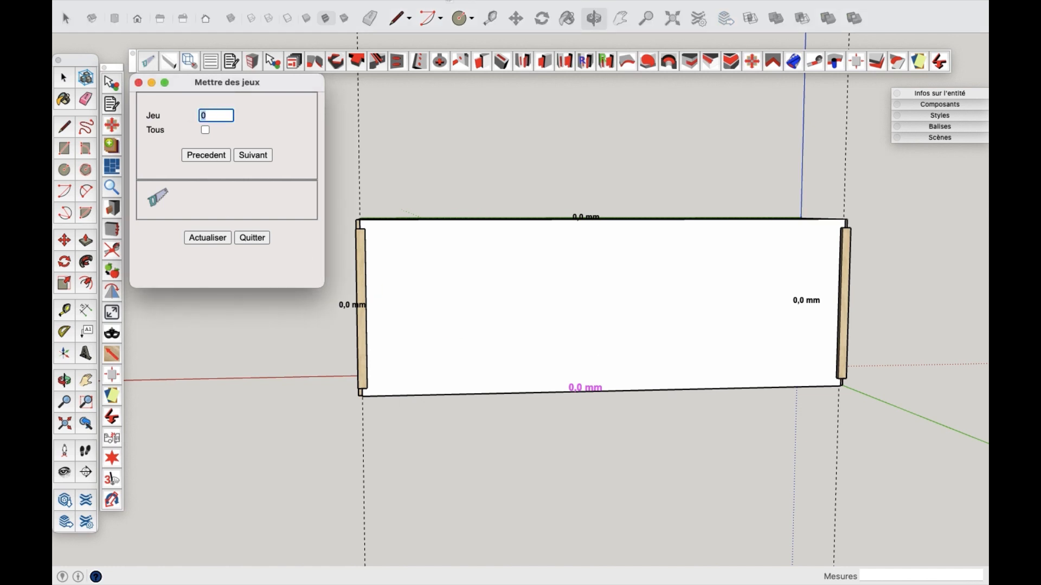
pyautogui.write('4')
pyautogui.click(260, 159)
pyautogui.click(261, 159)
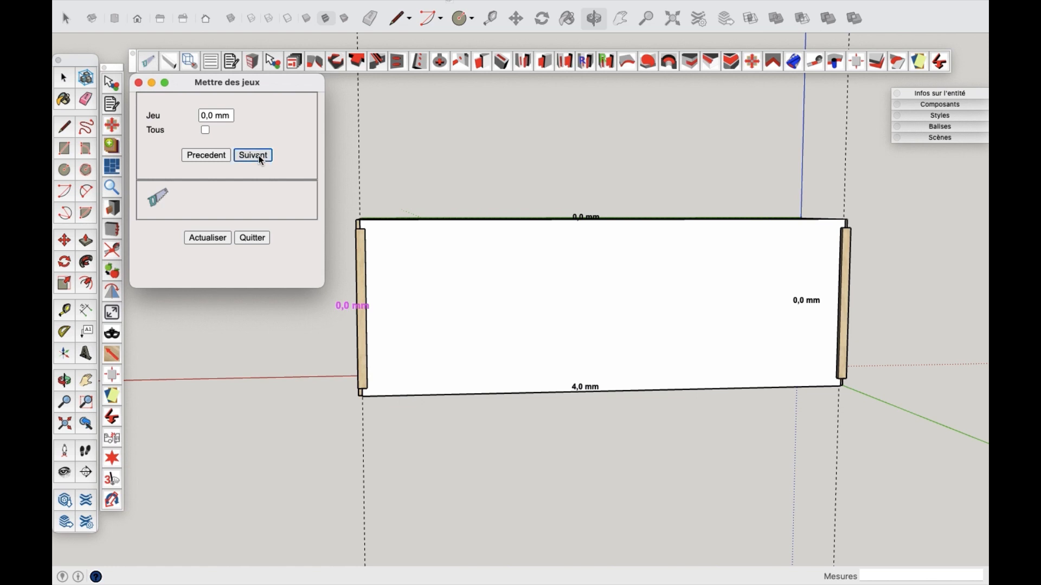
# Step: Set 2 mm clearances on both vertical side edges of the facades panel and apply the clearances
pyautogui.moveTo(215, 116); pyautogui.dragTo(198, 120)
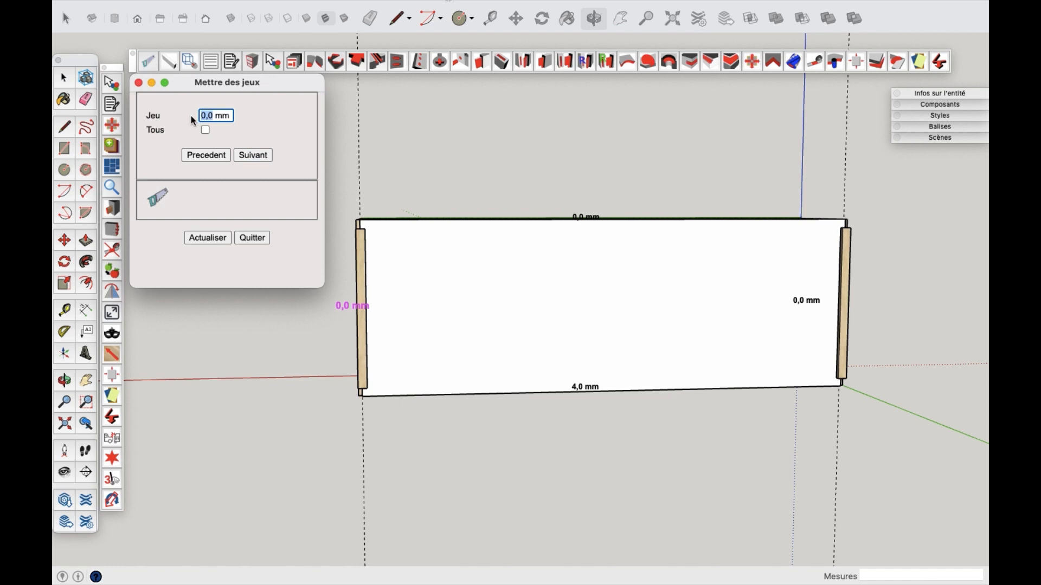
pyautogui.write('2')
pyautogui.click(252, 156)
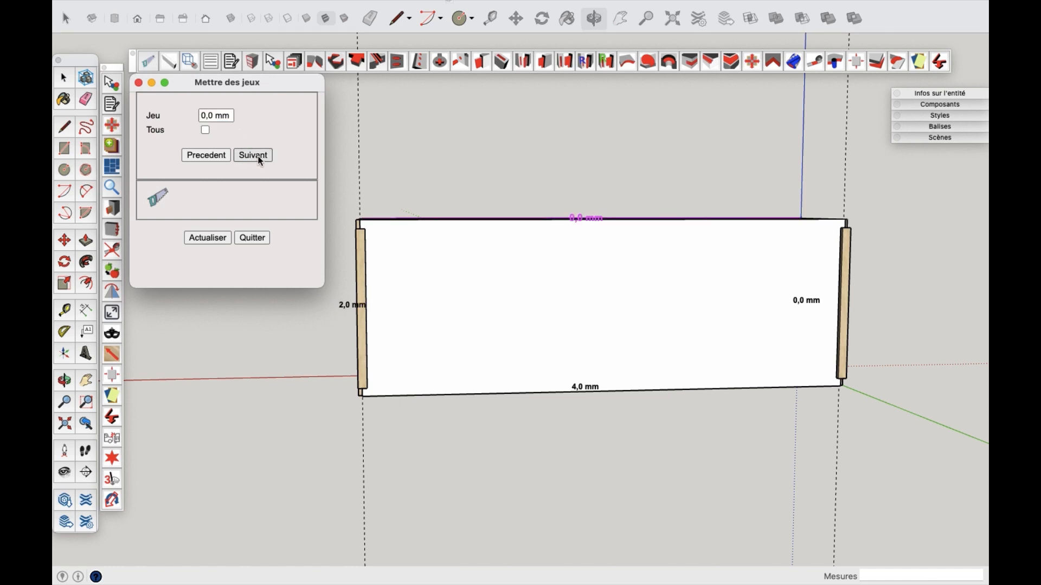
pyautogui.click(260, 158)
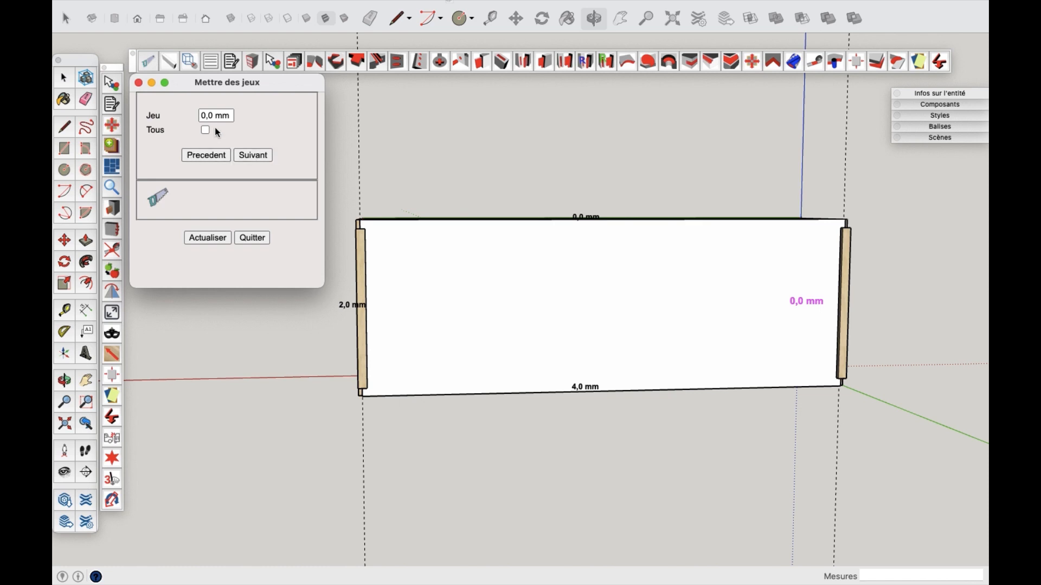
pyautogui.moveTo(229, 116); pyautogui.dragTo(198, 117)
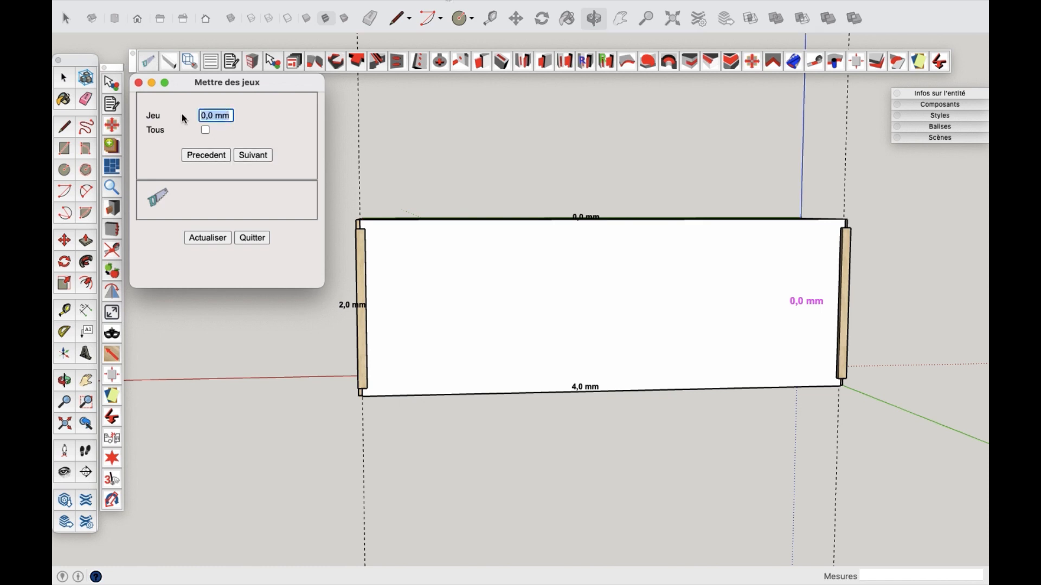
pyautogui.write('2')
pyautogui.click(228, 242)
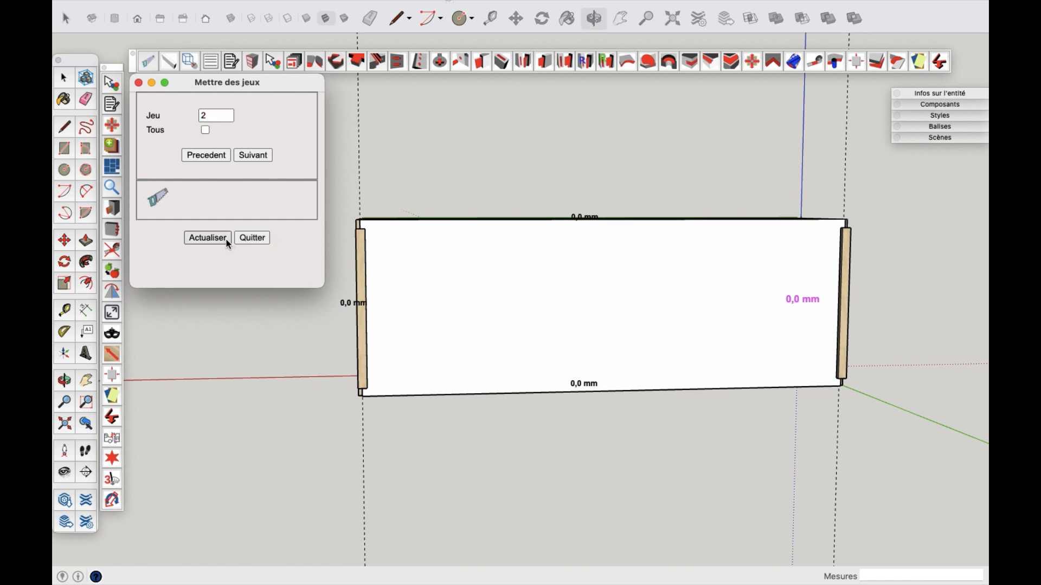
# Step: Close the clearance tool and examine the facades panel's edges against the carcass from both ends
pyautogui.moveTo(392, 274); pyautogui.dragTo(642, 314, button='middle')
pyautogui.scroll(8, 640, 311)
pyautogui.moveTo(550, 243); pyautogui.dragTo(743, 291, button='middle')
pyautogui.scroll(-8, 656, 216)
pyautogui.moveTo(655, 220)
pyautogui.mouseDown(button='middle')
pyautogui.moveTo(627, 353)
pyautogui.moveTo(652, 186)
pyautogui.moveTo(628, 343)
pyautogui.moveTo(639, 340)
pyautogui.moveTo(824, 452)
pyautogui.mouseUp(button='middle')
pyautogui.click(252, 237)
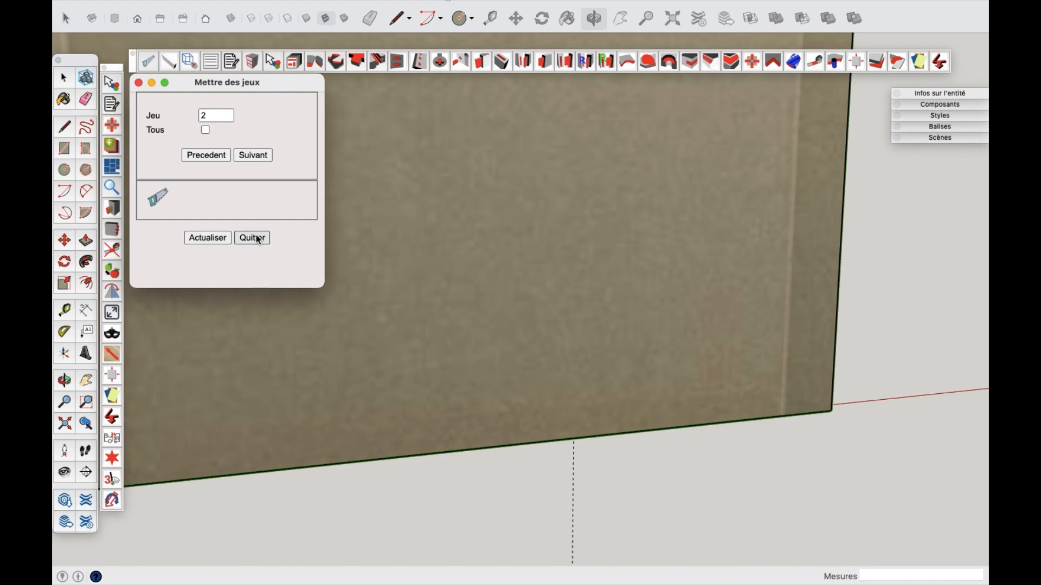
pyautogui.scroll(3, 574, 320)
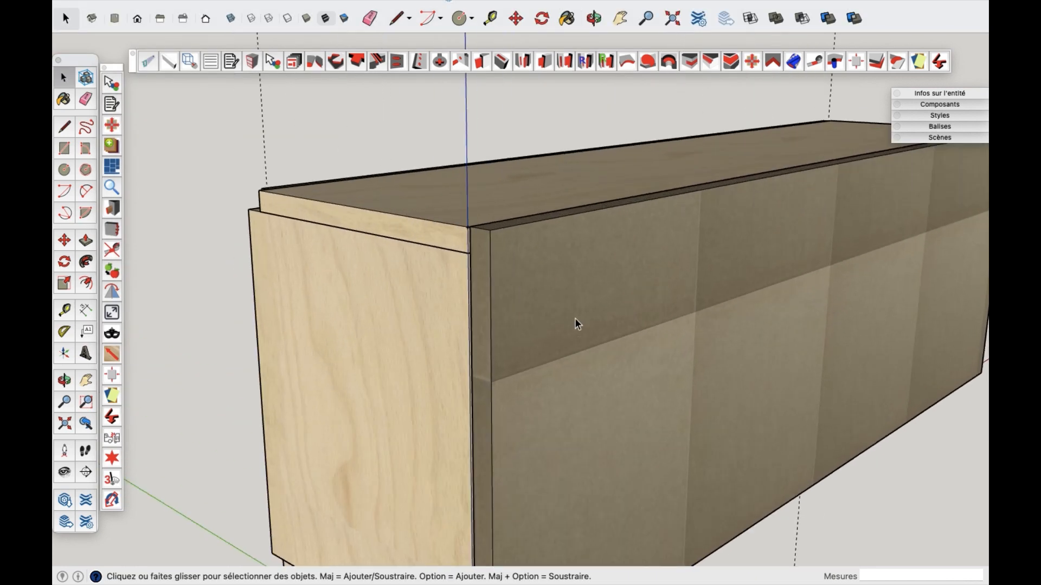
pyautogui.moveTo(576, 323); pyautogui.dragTo(516, 303, button='middle')
pyautogui.scroll(-3, 705, 341)
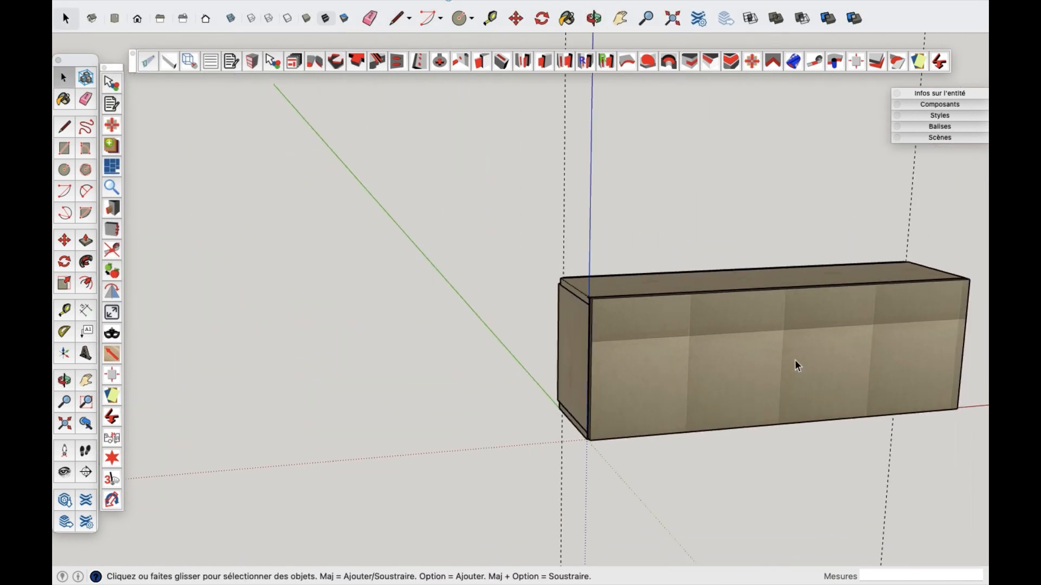
pyautogui.moveTo(797, 363); pyautogui.dragTo(601, 391, button='middle')
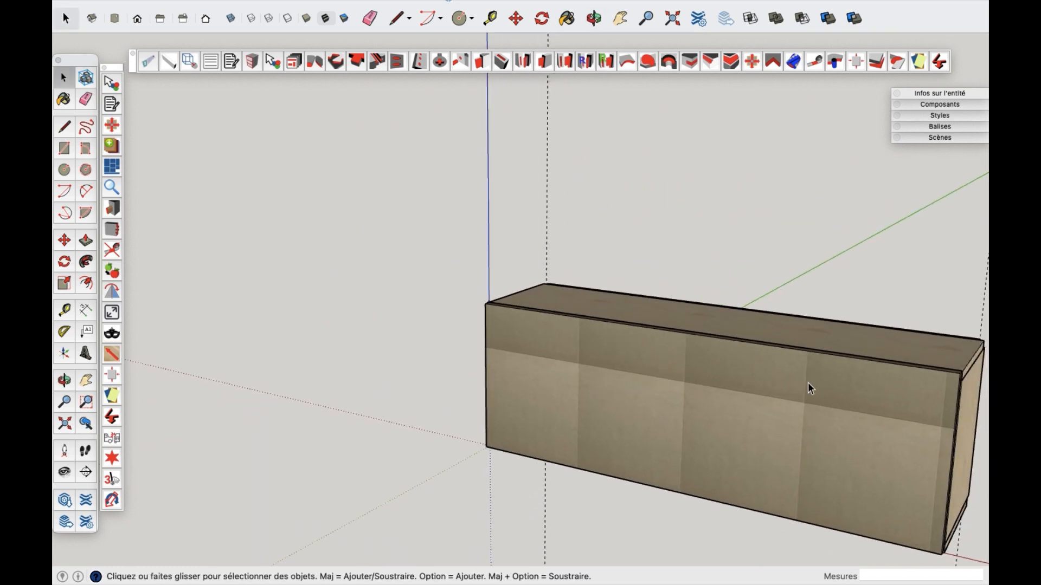
# Step: Place a guide across the top traverse, parallel to its end edge by the blue axis, at 520 mm on the long edge's midpoint
pyautogui.moveTo(627, 351); pyautogui.dragTo(656, 476, button='middle')
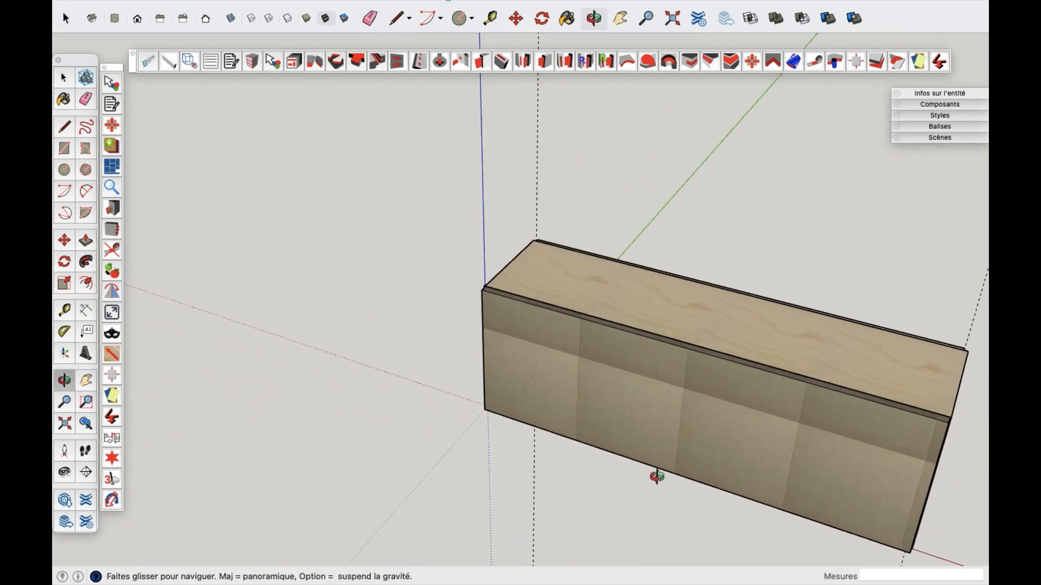
pyautogui.scroll(5, 529, 284)
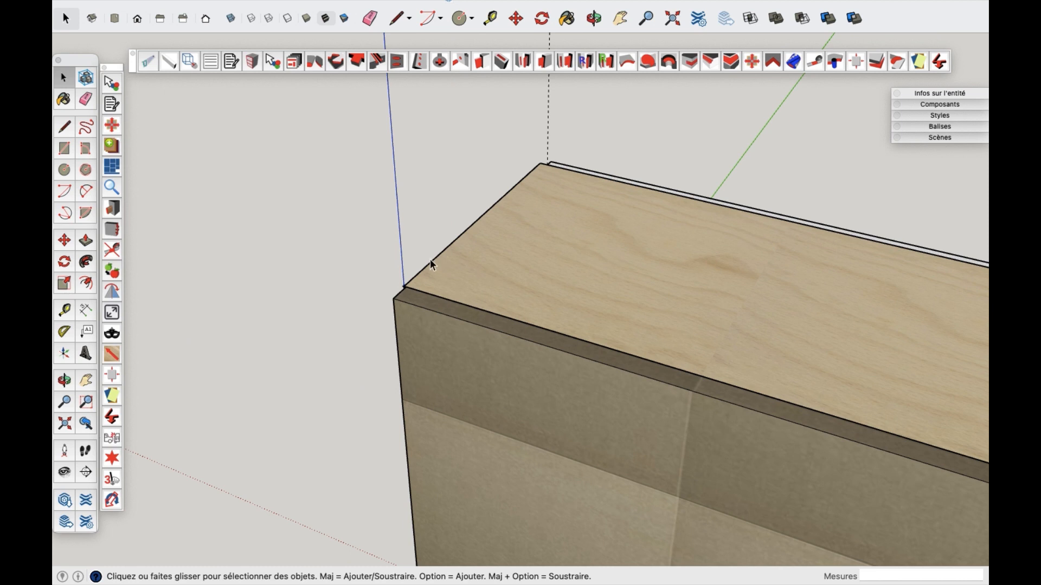
pyautogui.press('t')
pyautogui.click(439, 254)
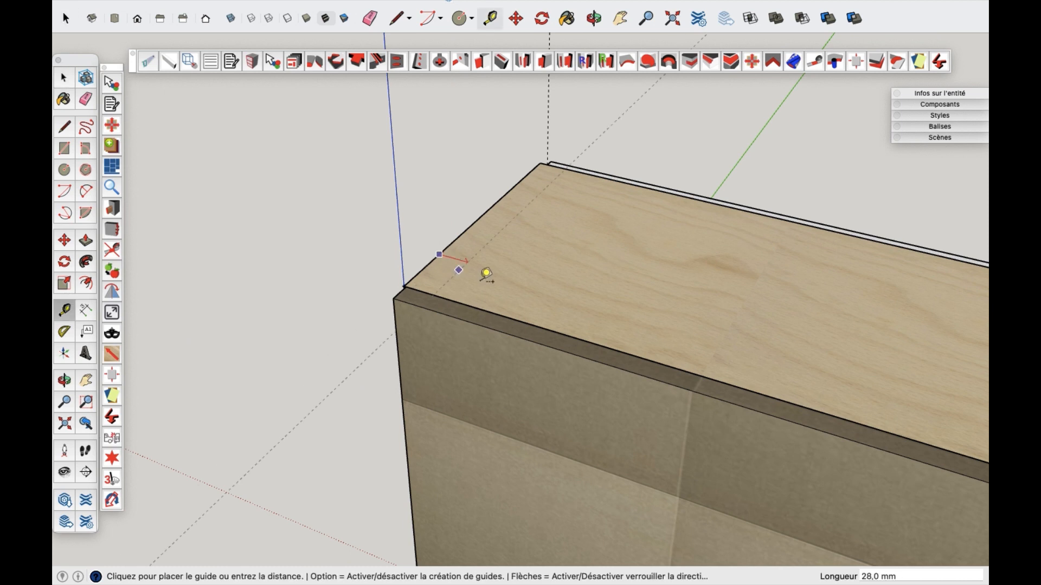
pyautogui.scroll(-3, 534, 312)
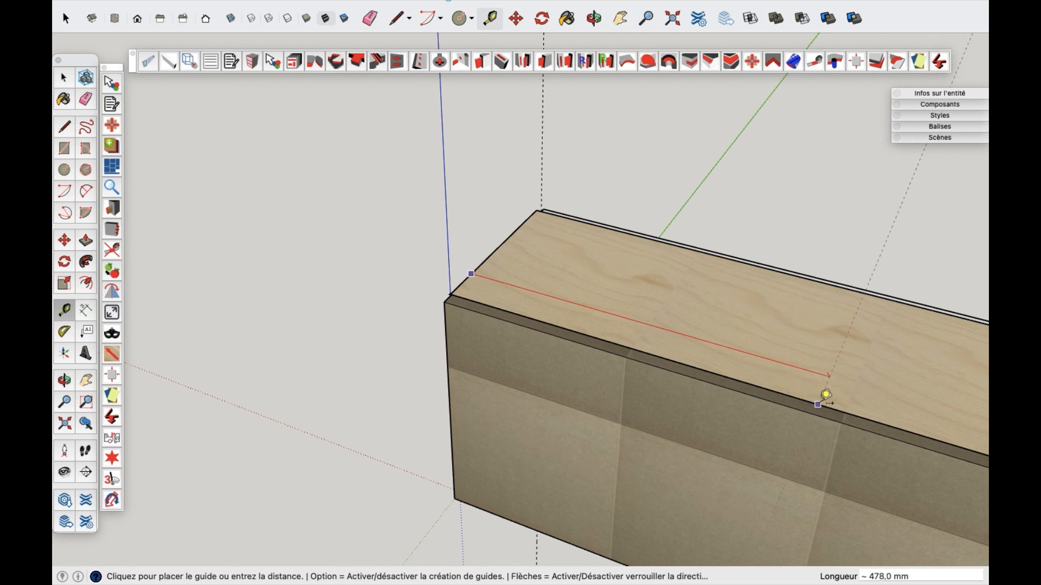
pyautogui.click(862, 404)
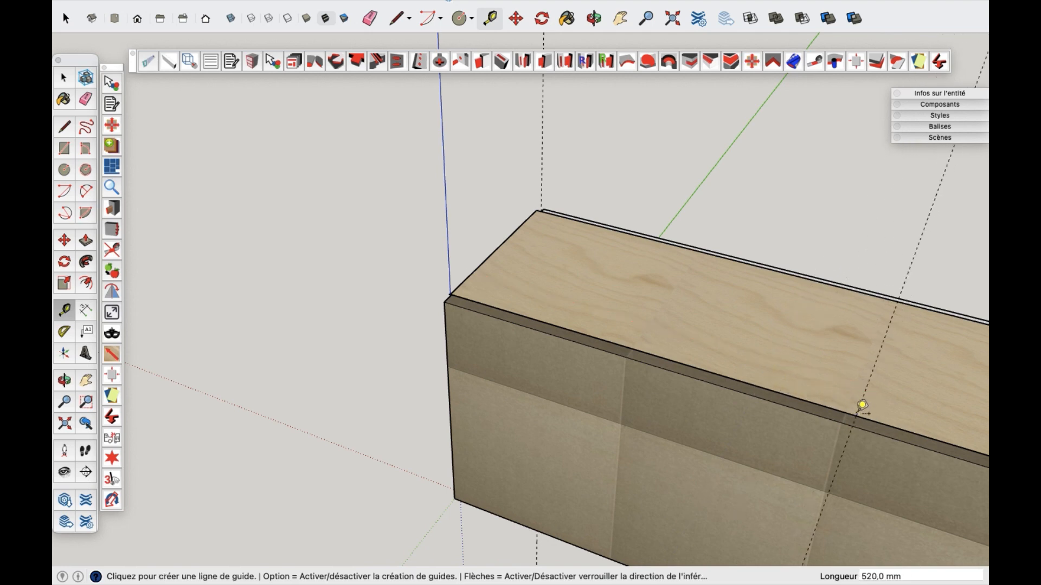
# Step: Open the facades panel for editing and push its end face farthest from the blue axis back 518 mm to the middle guide
pyautogui.scroll(-1, 567, 260)
pyautogui.scroll(-3, 566, 259)
pyautogui.moveTo(618, 291); pyautogui.dragTo(785, 395, button='middle')
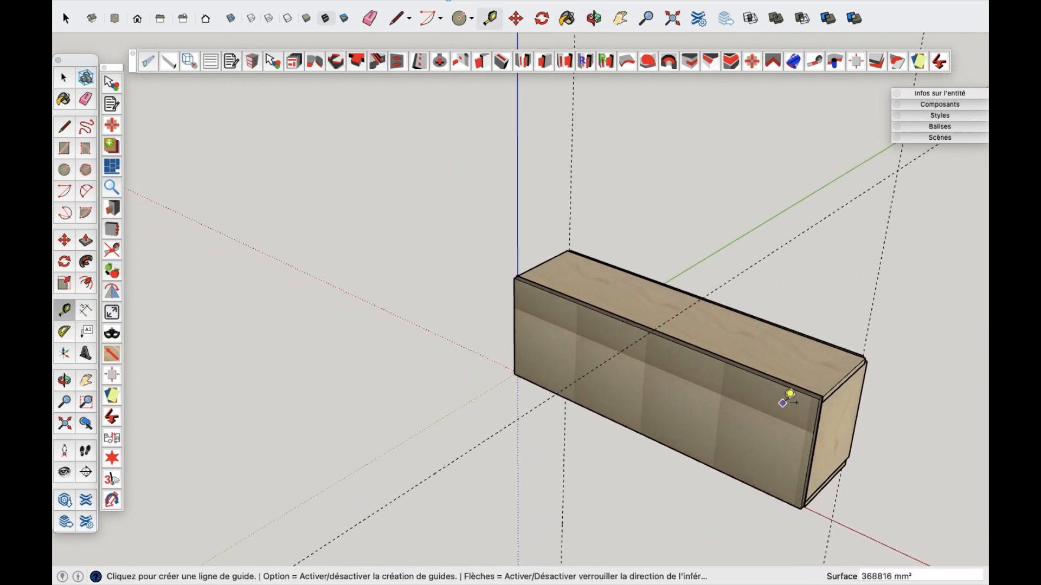
pyautogui.press('space')
pyautogui.doubleClick(764, 418)
pyautogui.scroll(5, 812, 407)
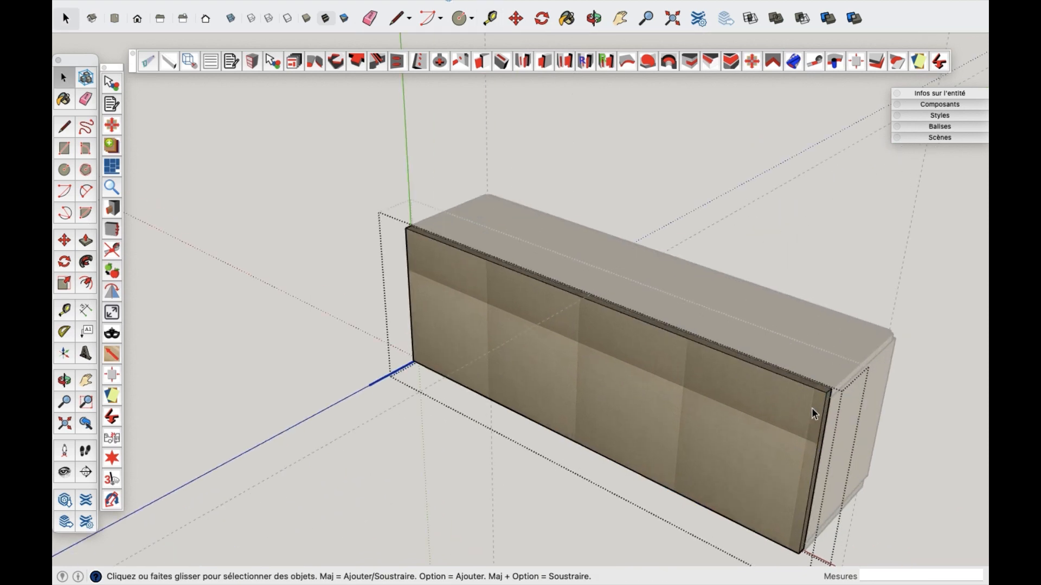
pyautogui.press('p')
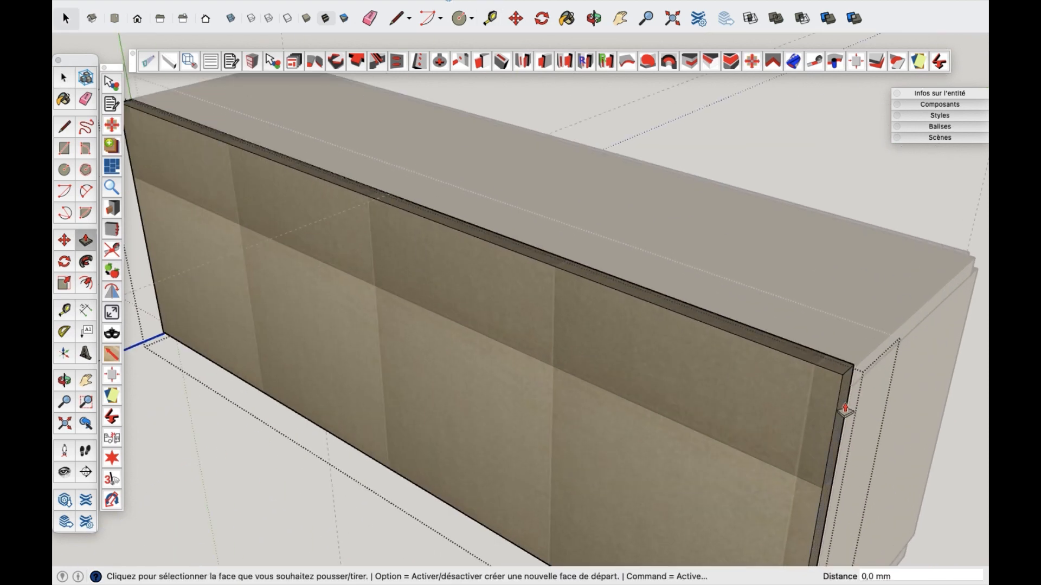
pyautogui.click(847, 405)
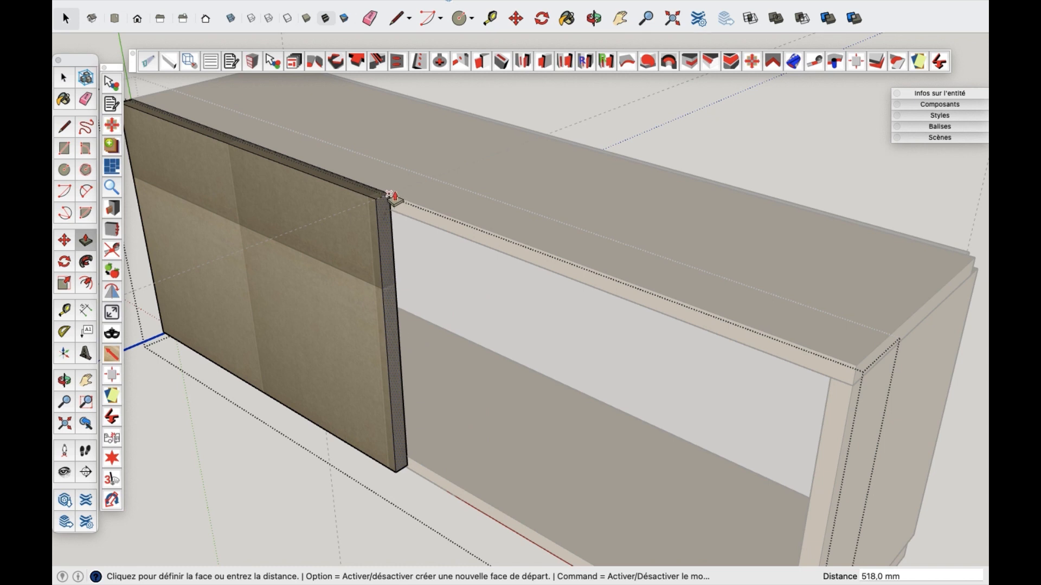
pyautogui.click(392, 198)
# Step: Push the shortened panel's end face a further 1.5 mm back from the middle guide and finish editing the panel
pyautogui.click(379, 230)
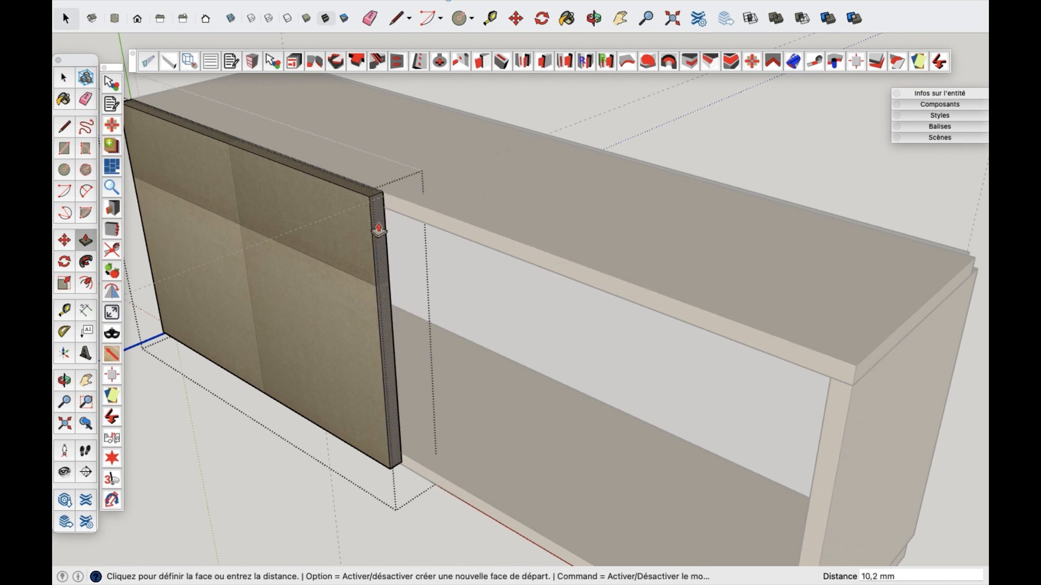
pyautogui.write('1,5')
pyautogui.press('Return')
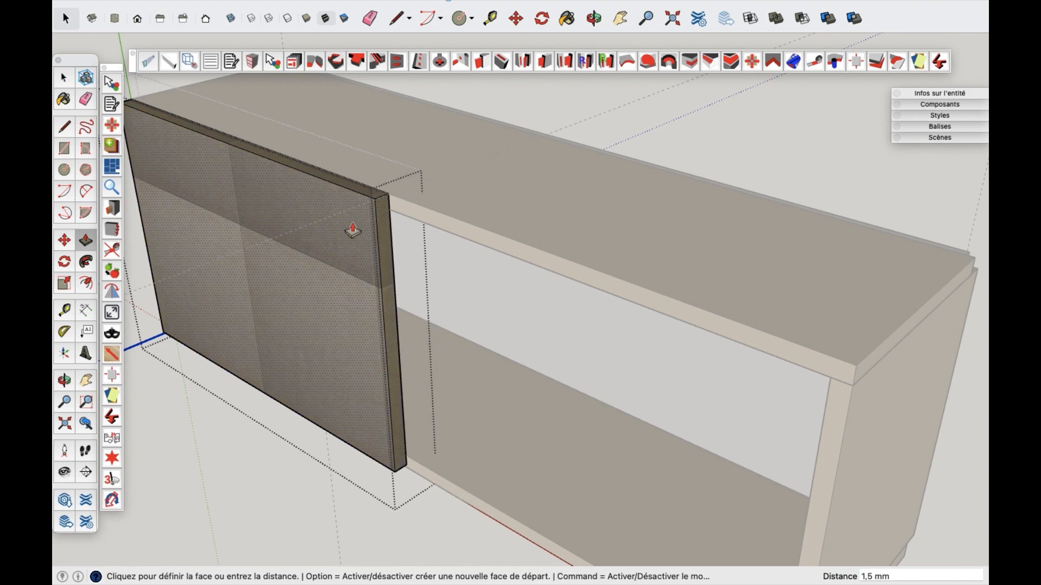
pyautogui.press('space')
pyautogui.click(763, 136)
pyautogui.scroll(-5, 378, 239)
pyautogui.moveTo(378, 238); pyautogui.dragTo(512, 302, button='middle')
pyautogui.scroll(5, 350, 288)
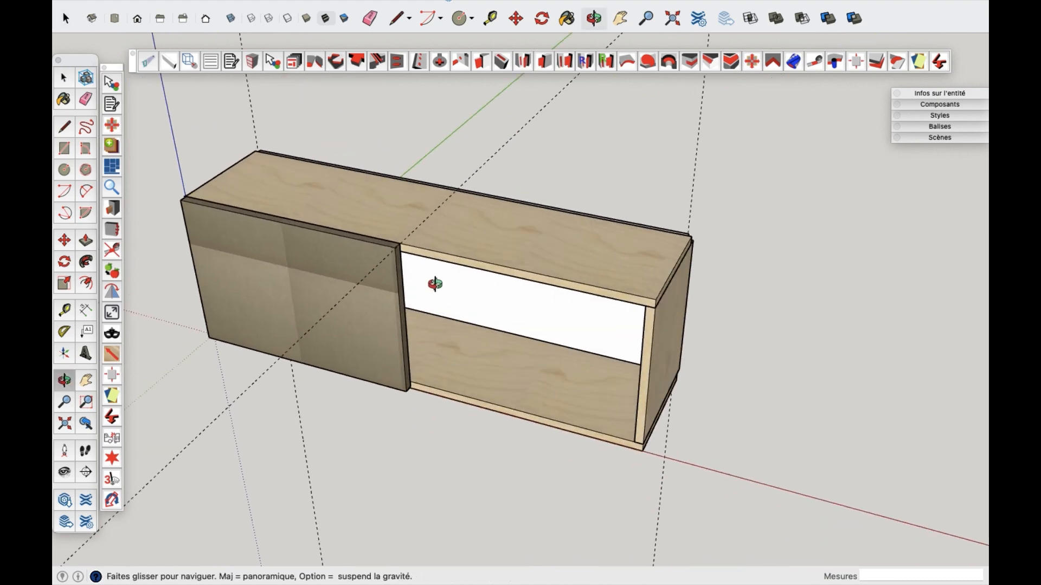
pyautogui.scroll(5, 385, 293)
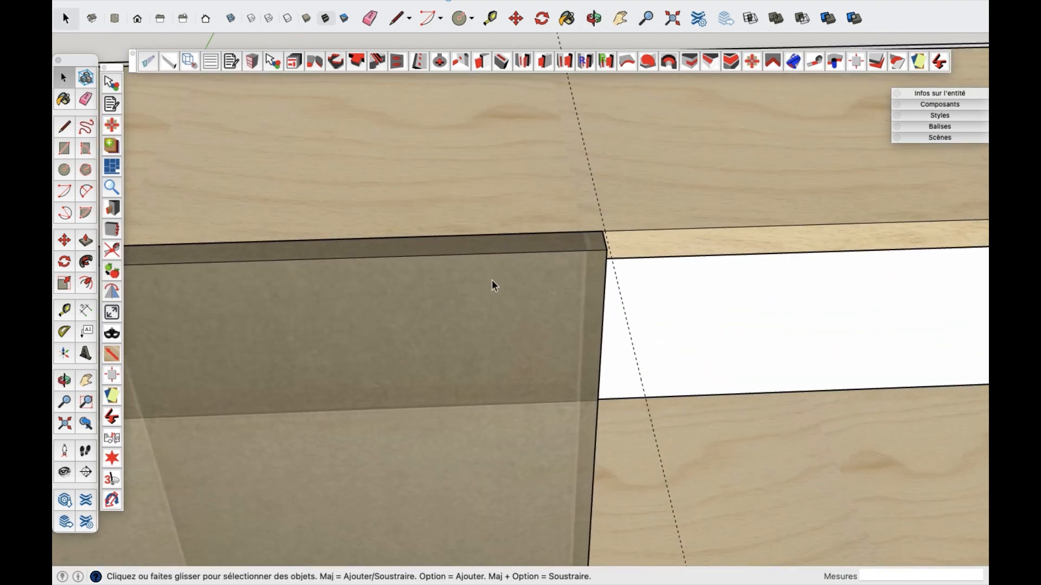
pyautogui.scroll(-5, 769, 275)
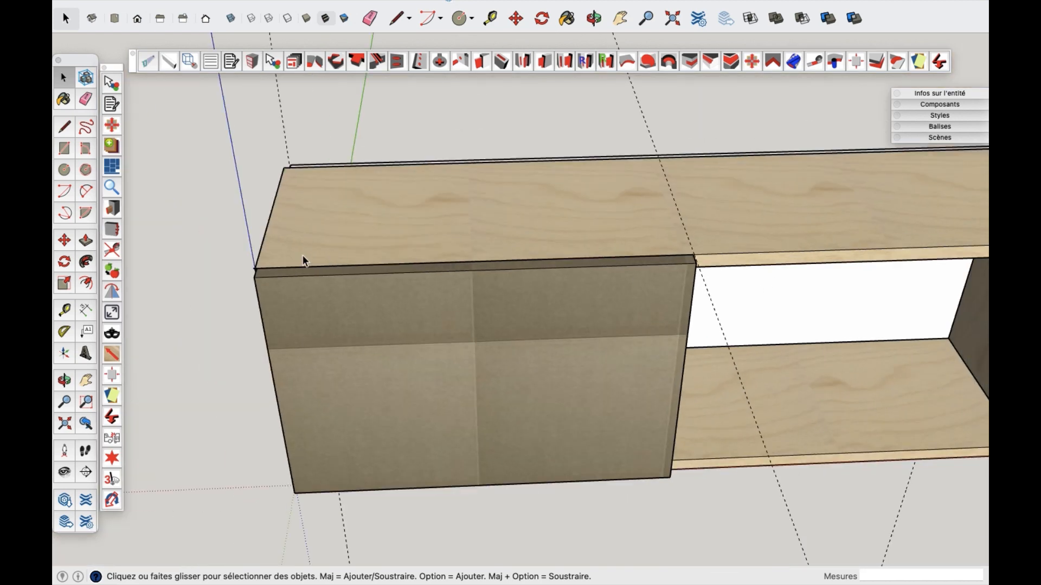
# Step: Copy the facades panel along the cabinet front from its upper corner by the blue axis to the middle guide
pyautogui.scroll(5, 287, 260)
pyautogui.click(261, 339)
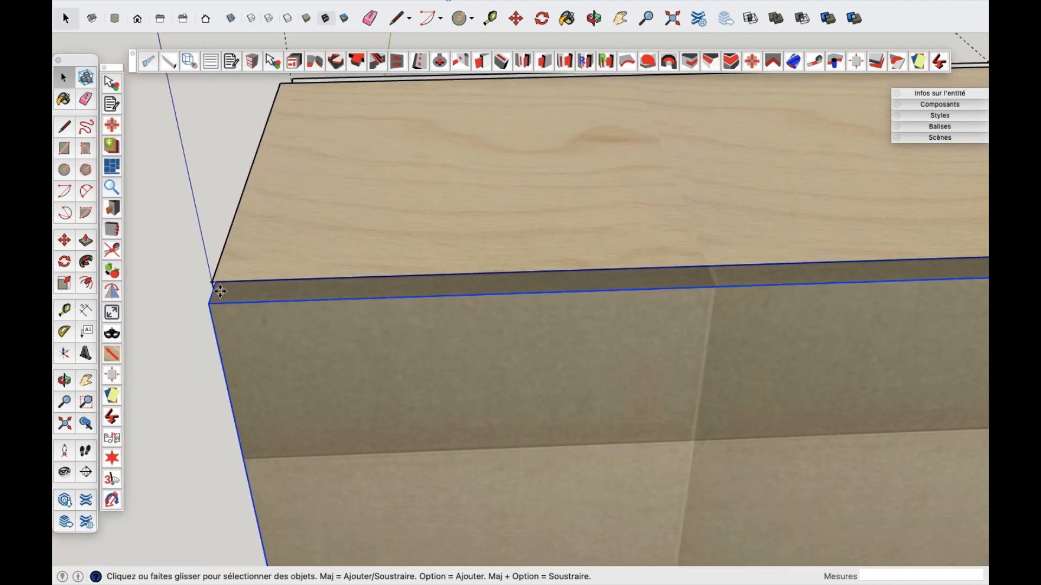
pyautogui.press('m')
pyautogui.scroll(2, 215, 282)
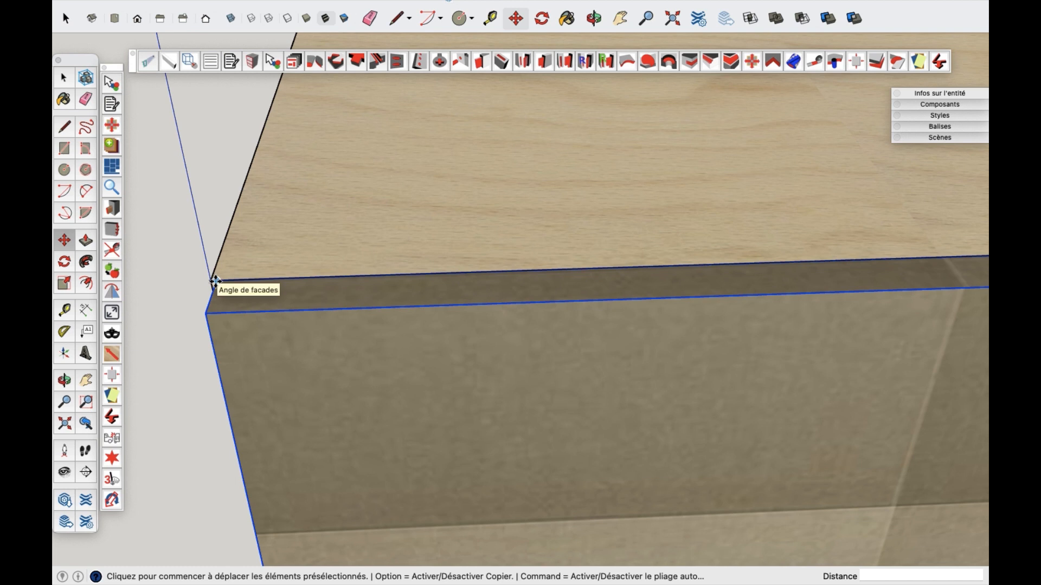
pyautogui.click(215, 281)
pyautogui.press('alt')
pyautogui.scroll(-3, 181, 275)
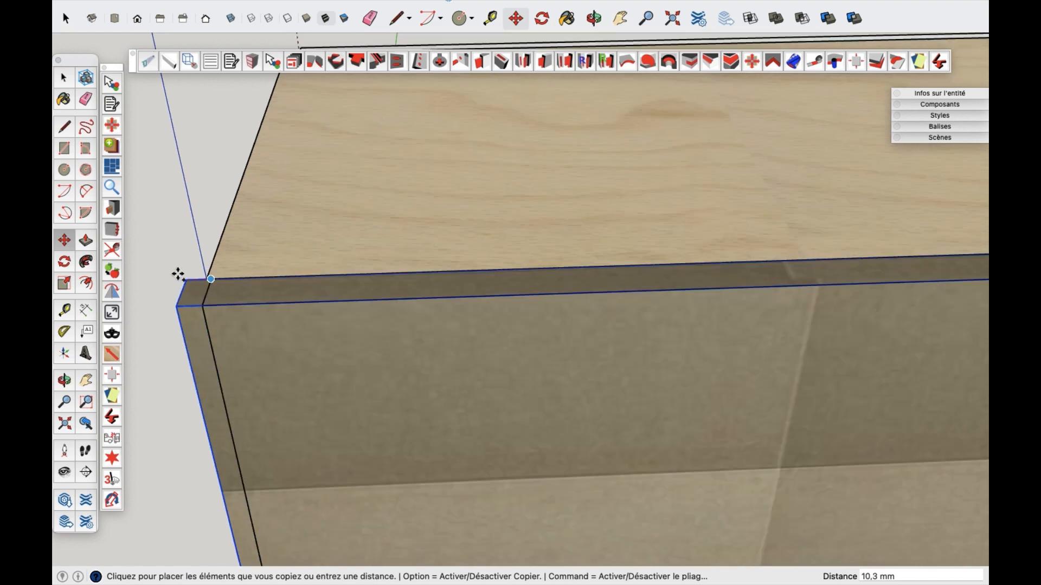
pyautogui.scroll(5, 705, 266)
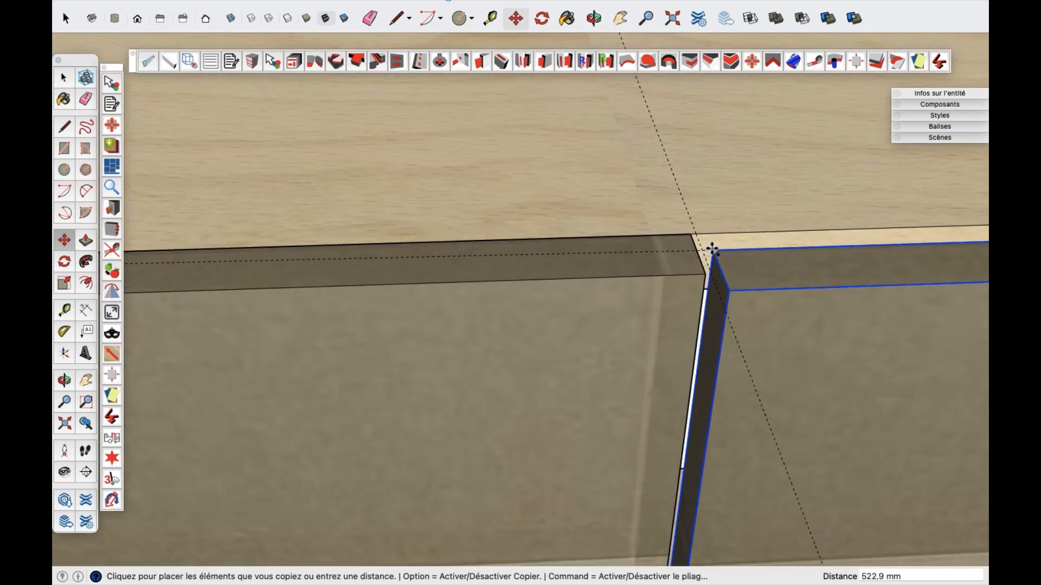
pyautogui.click(697, 235)
# Step: Copy the second facades panel 1.5 mm away from the middle guide and delete the copy still sitting on the guide
pyautogui.click(696, 234)
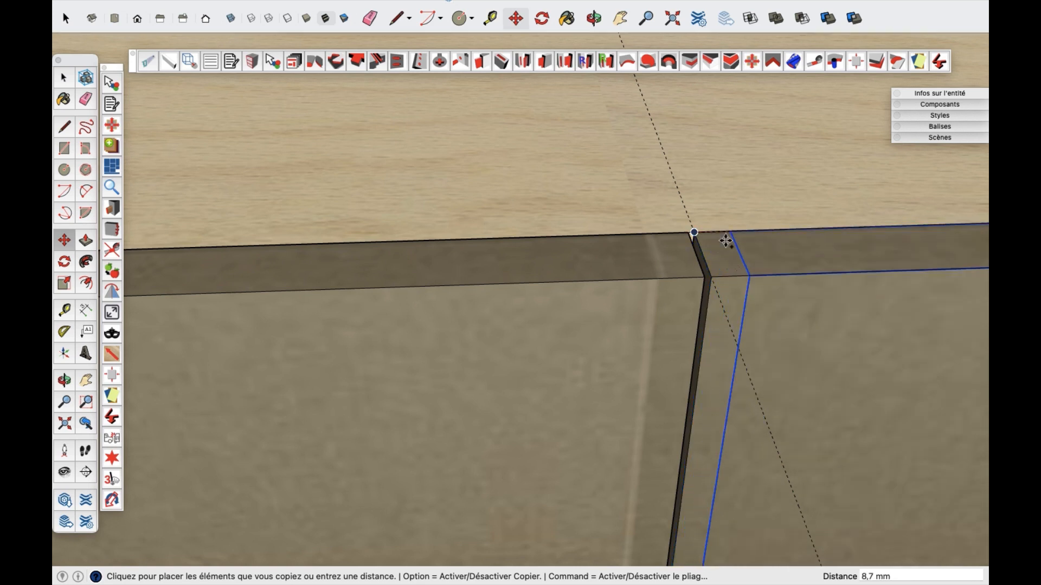
pyautogui.write('1,5')
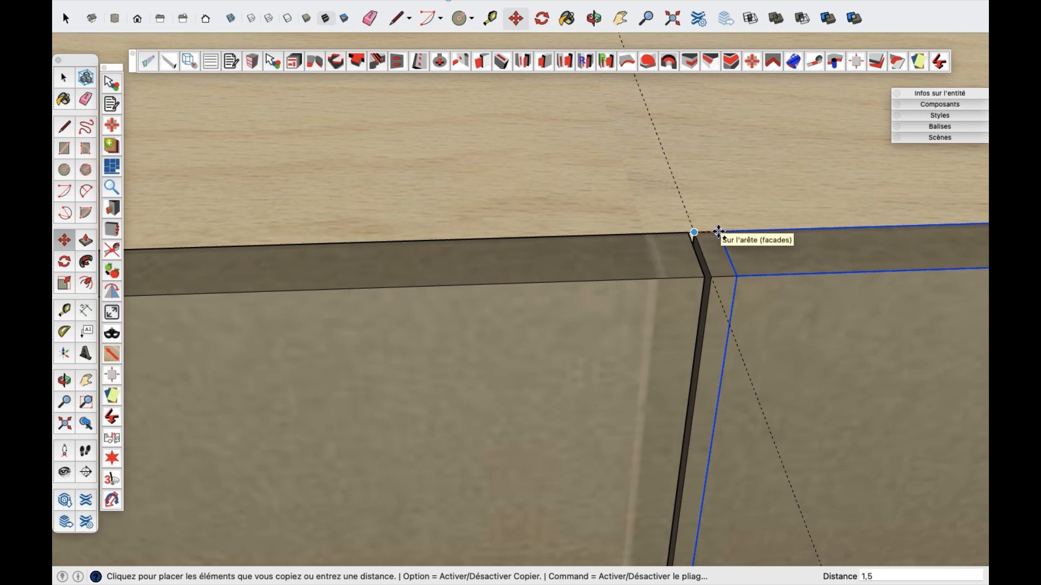
pyautogui.press('Return')
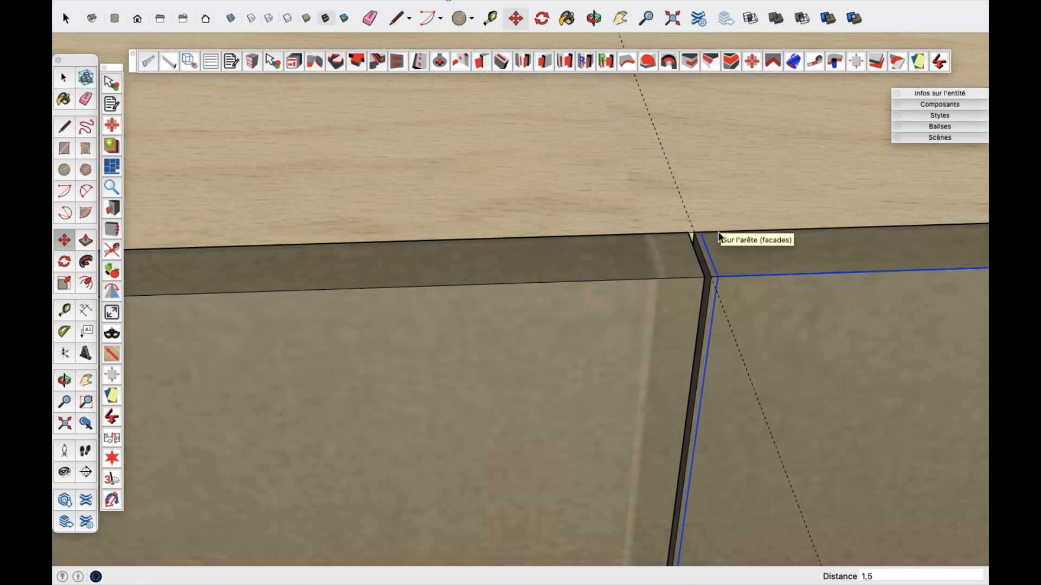
pyautogui.press('space')
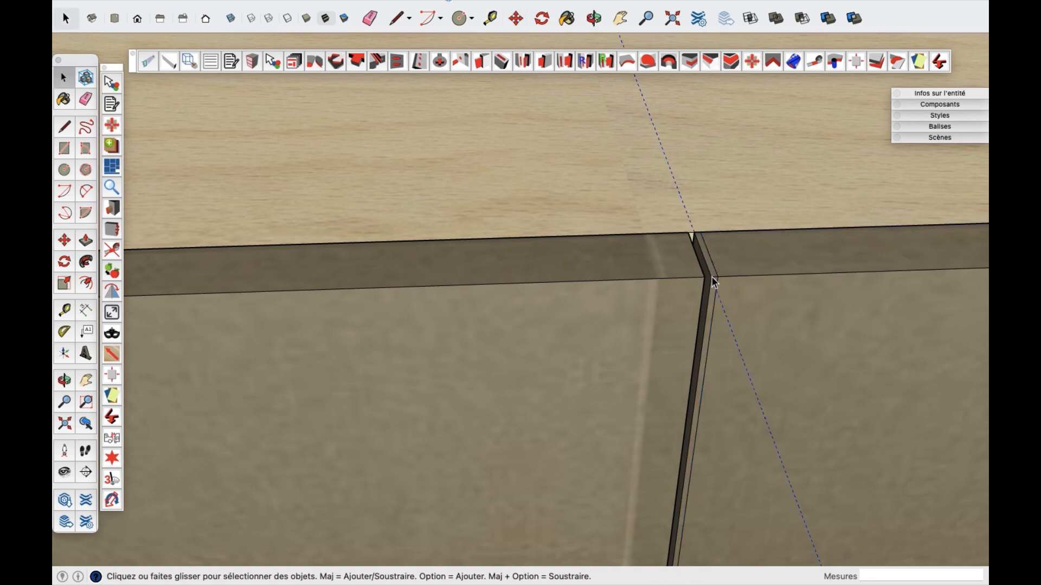
pyautogui.click(711, 287)
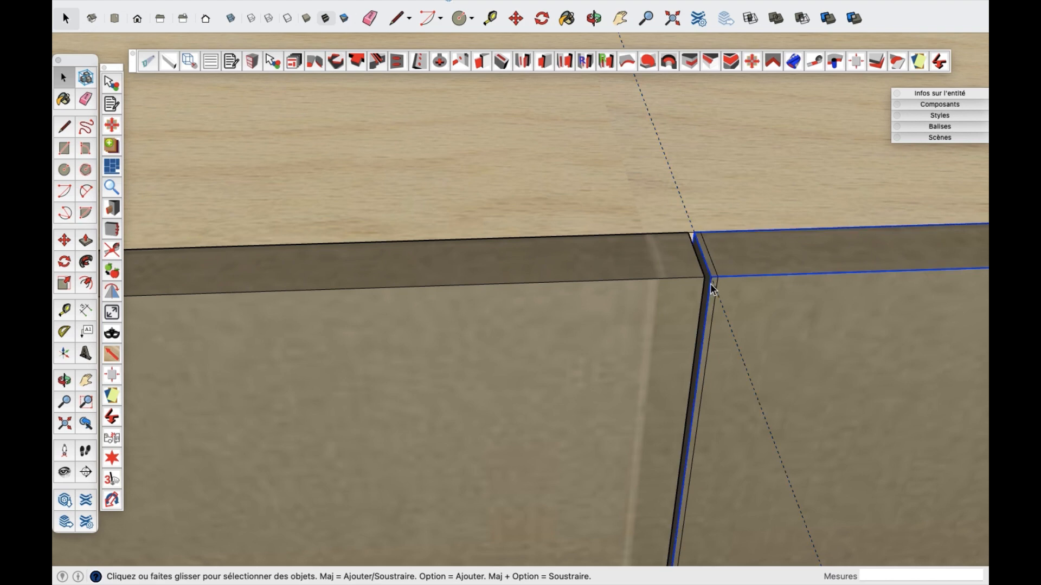
pyautogui.press('Delete')
pyautogui.scroll(-3, 491, 203)
pyautogui.scroll(-6, 492, 206)
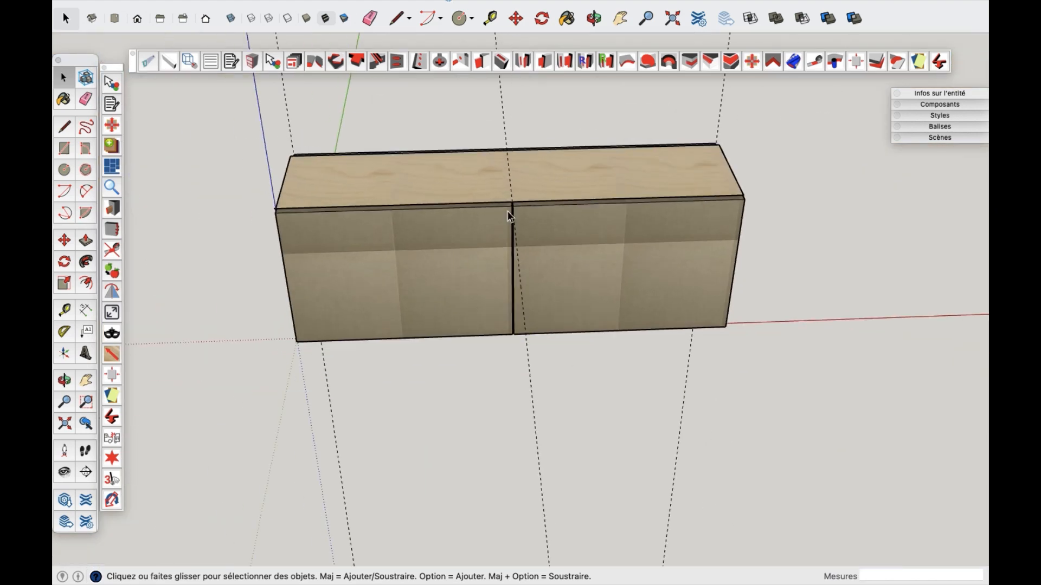
pyautogui.moveTo(525, 317); pyautogui.dragTo(727, 335, button='middle')
pyautogui.press('space')
pyautogui.scroll(3, 333, 306)
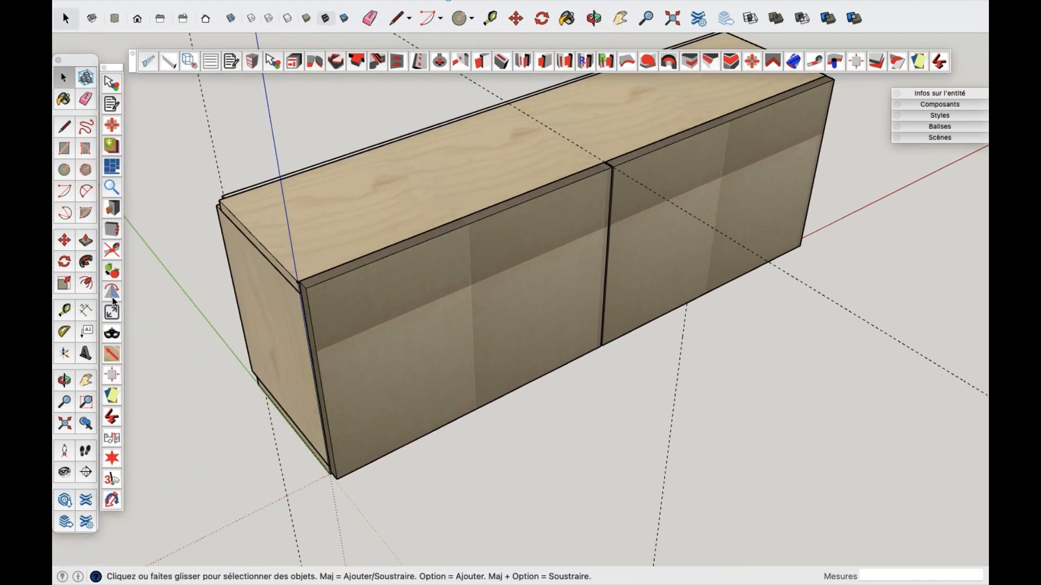
pyautogui.click(116, 291)
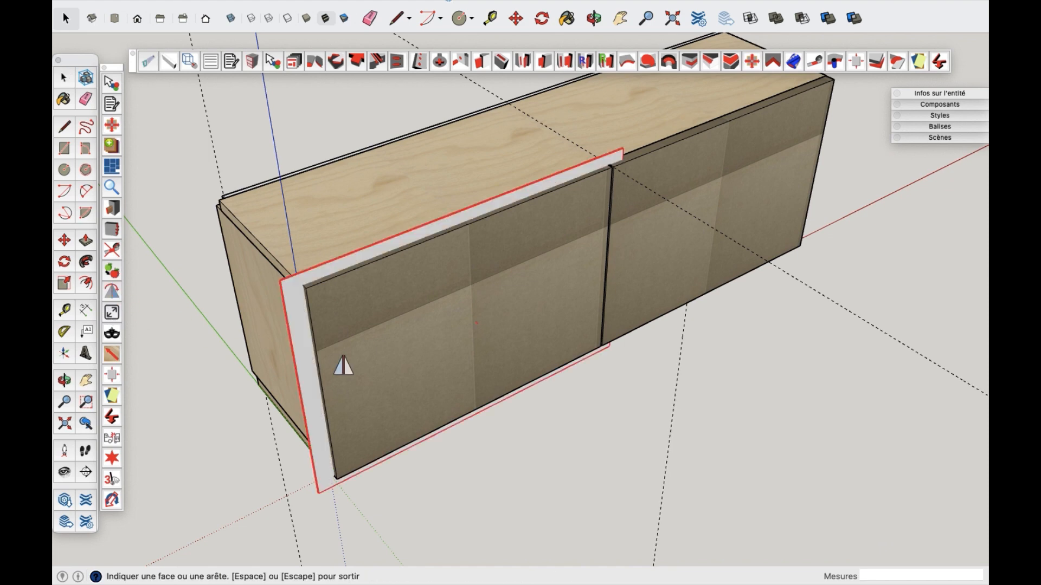
pyautogui.scroll(2, 318, 352)
pyautogui.scroll(2, 319, 345)
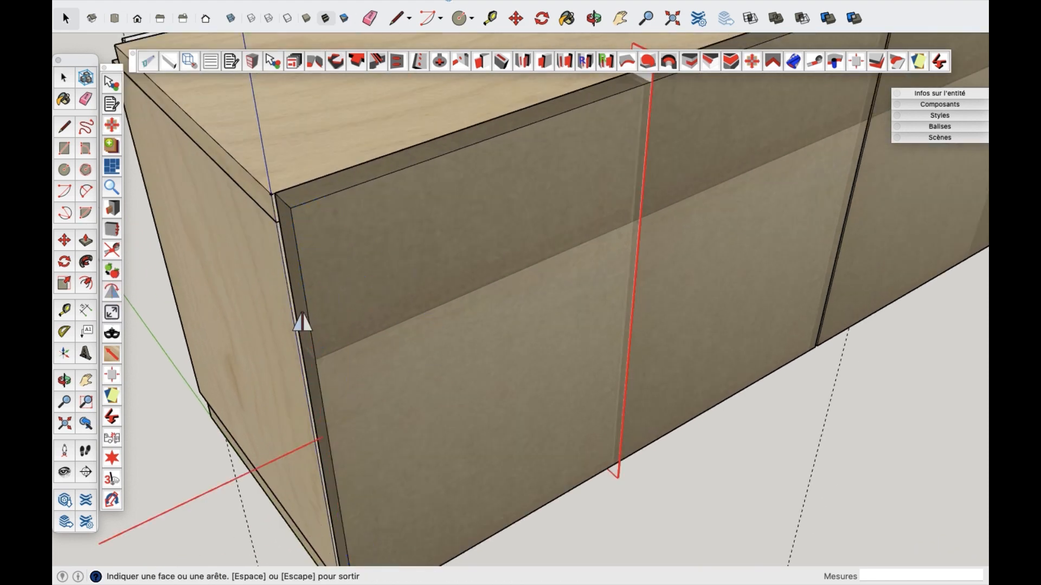
pyautogui.scroll(-6, 233, 302)
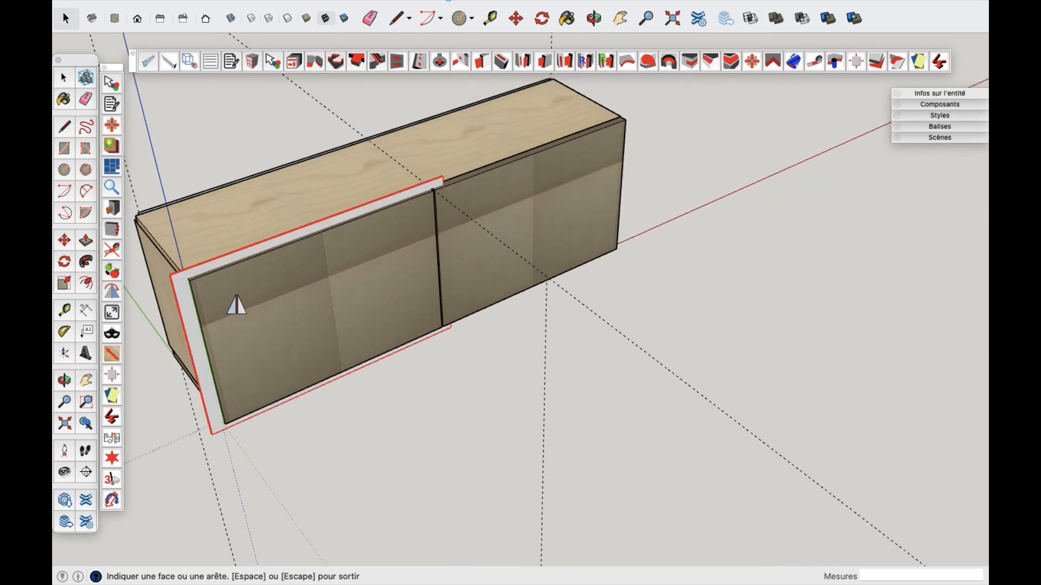
pyautogui.press('o')
pyautogui.moveTo(582, 291); pyautogui.dragTo(210, 237, button='middle')
pyautogui.scroll(6, 623, 226)
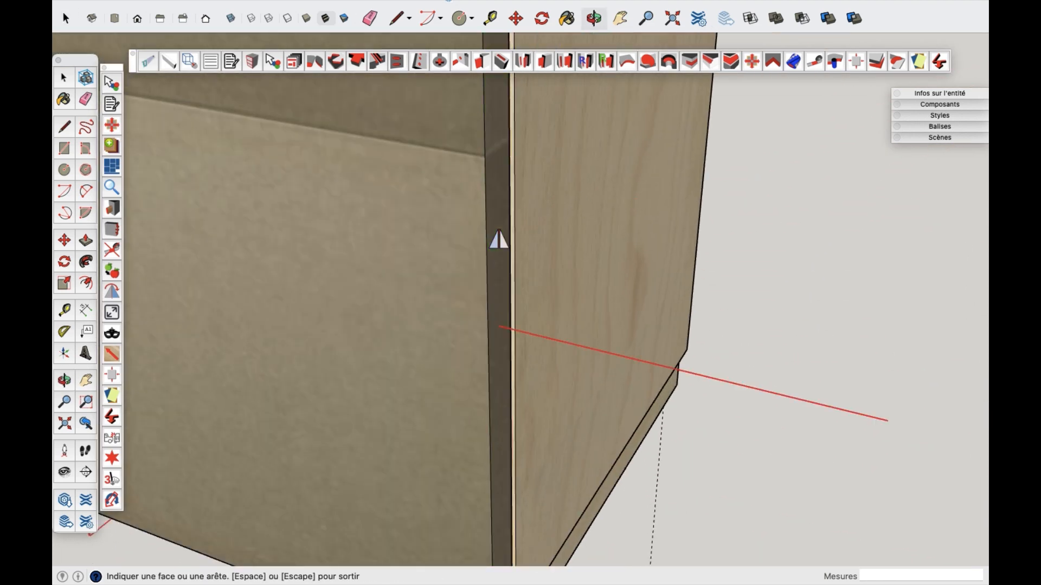
pyautogui.scroll(-5, 778, 300)
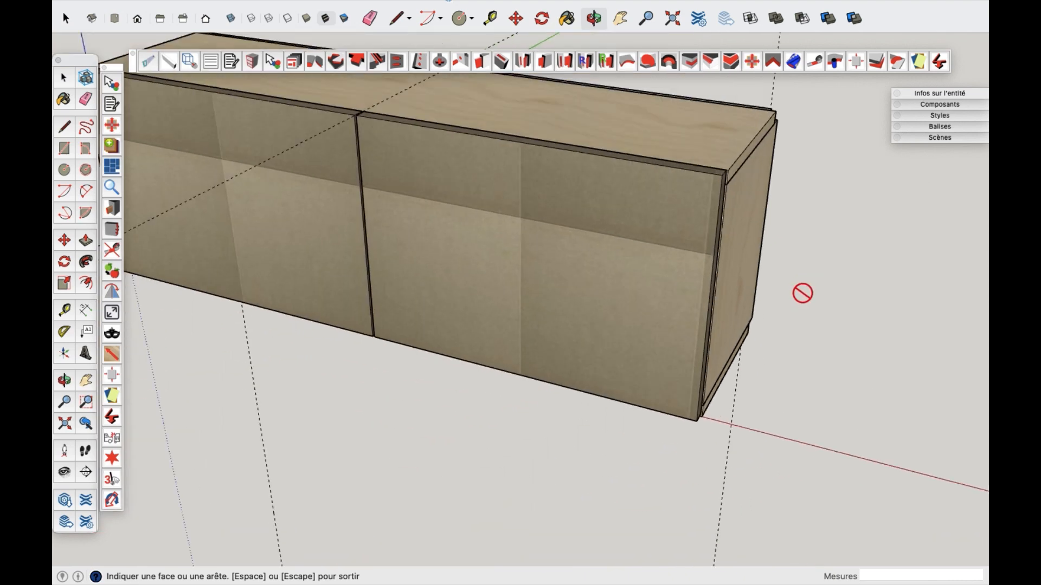
pyautogui.press('space')
# Step: Select both facades panels and hide them to expose the cabinet interior
pyautogui.scroll(-8, 511, 383)
pyautogui.moveTo(412, 359); pyautogui.dragTo(773, 331, button='middle')
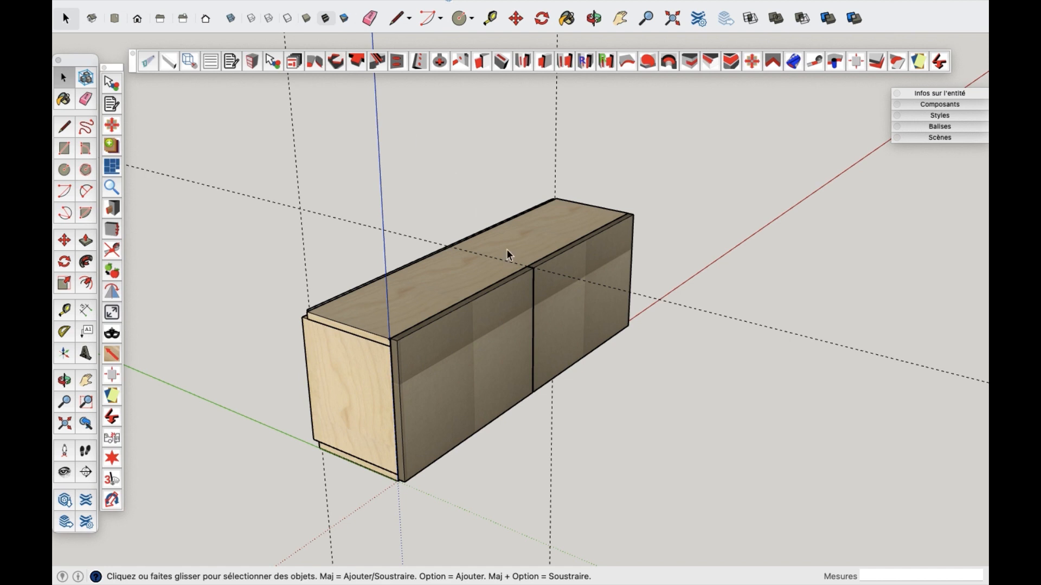
pyautogui.click(495, 366)
pyautogui.keyDown('shift'); pyautogui.click(579, 306); pyautogui.keyUp('shift')
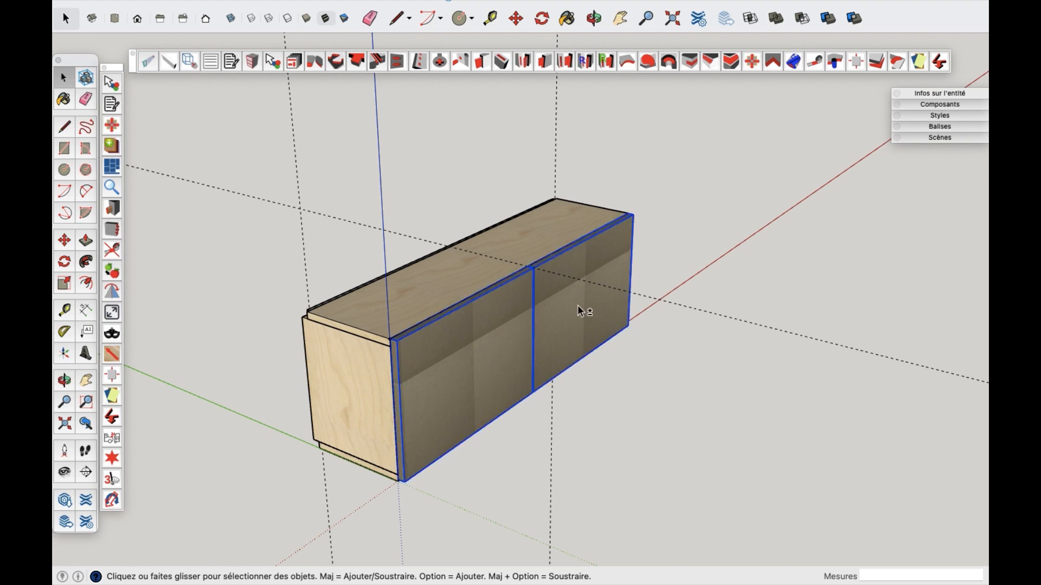
pyautogui.rightClick(579, 306)
pyautogui.click(619, 201)
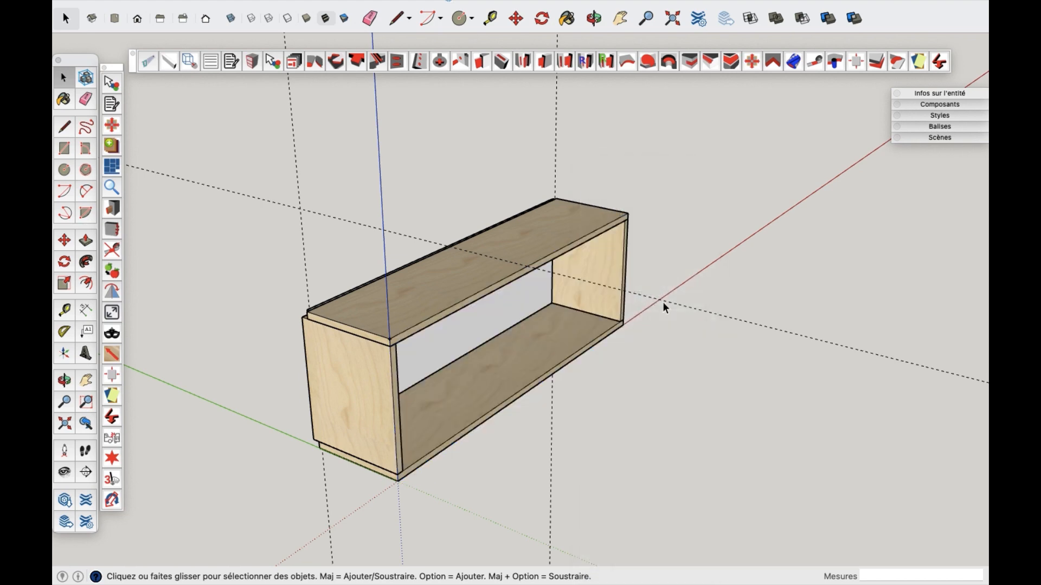
# Step: Place a guide on the inner face of the side panel by the blue axis, above and parallel to its bottom joint
pyautogui.moveTo(666, 307); pyautogui.dragTo(214, 272, button='middle')
pyautogui.scroll(6, 363, 341)
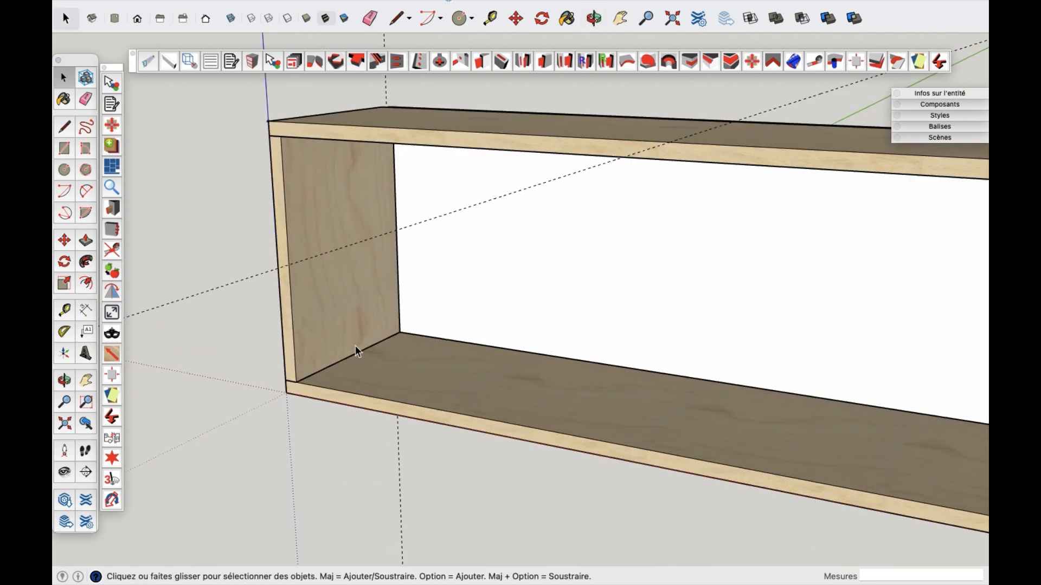
pyautogui.scroll(3, 355, 351)
pyautogui.press('t')
pyautogui.click(281, 392)
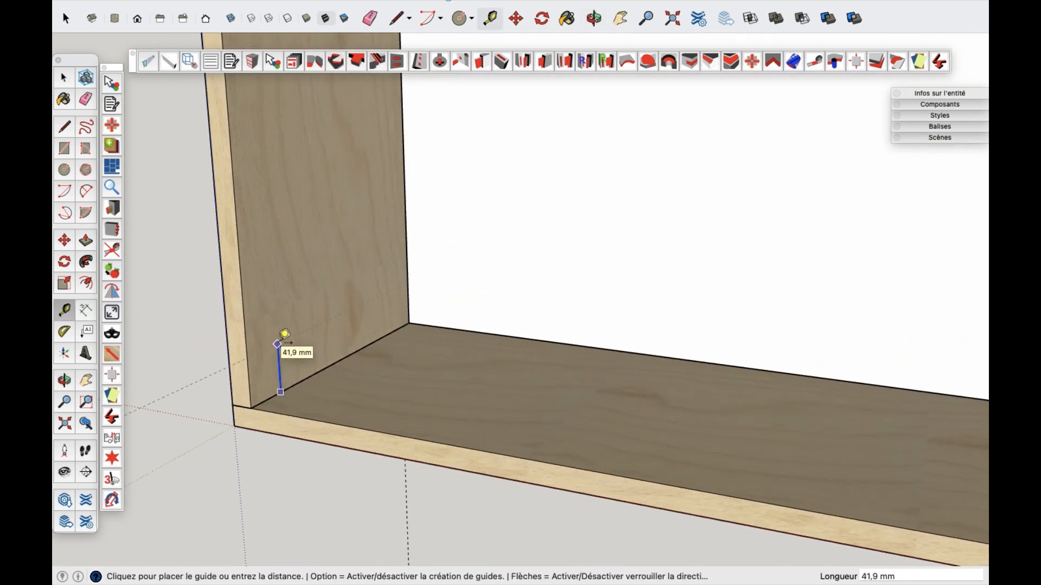
pyautogui.click(283, 333)
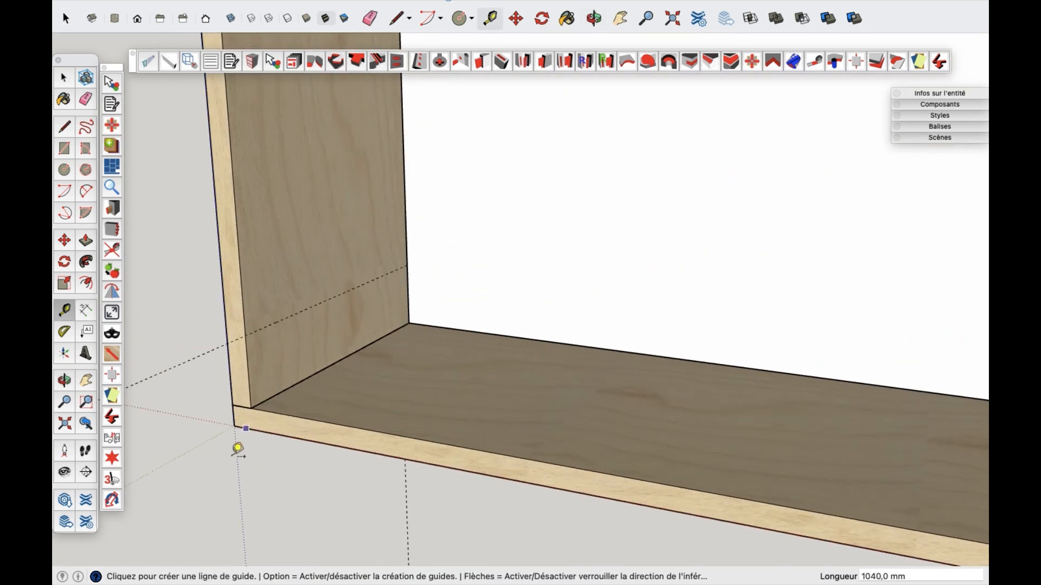
# Step: Place a second guide on the same inner face, 60 mm below its joint with the top traverse
pyautogui.scroll(-5, 255, 456)
pyautogui.moveTo(278, 465); pyautogui.dragTo(295, 309, button='middle')
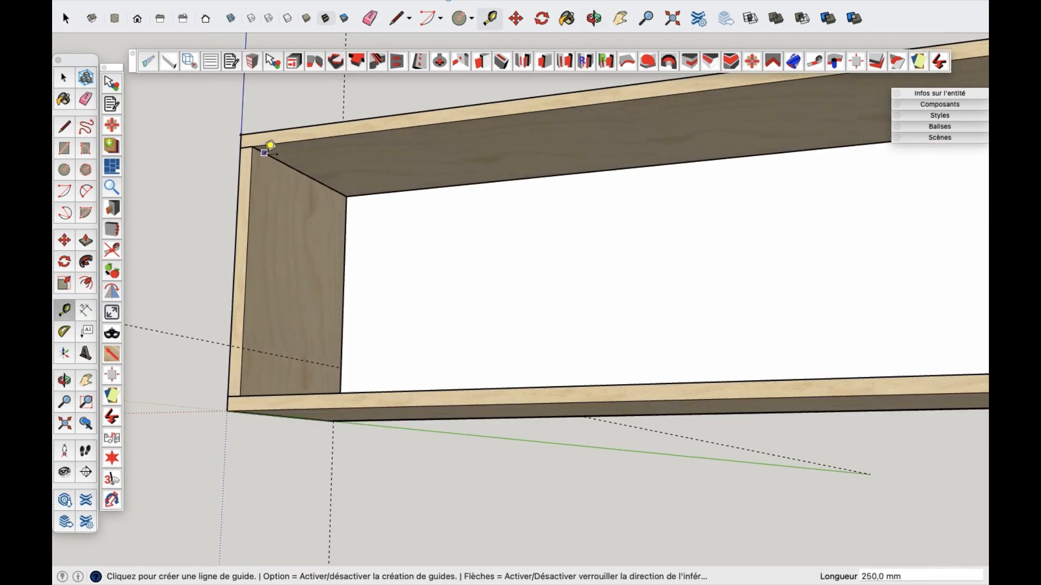
pyautogui.click(264, 153)
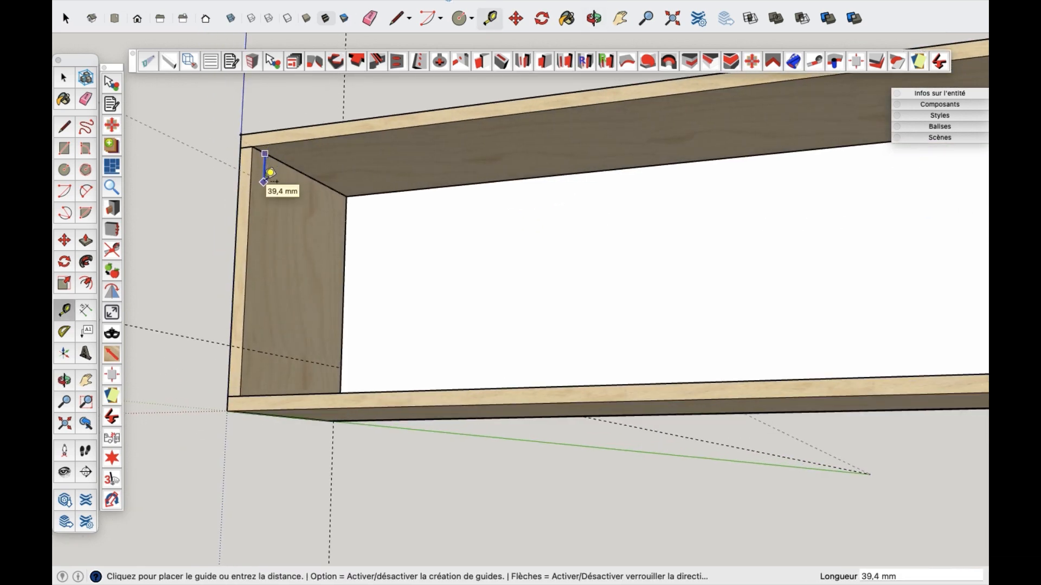
pyautogui.write('60')
pyautogui.press('Return')
pyautogui.scroll(-4, 306, 266)
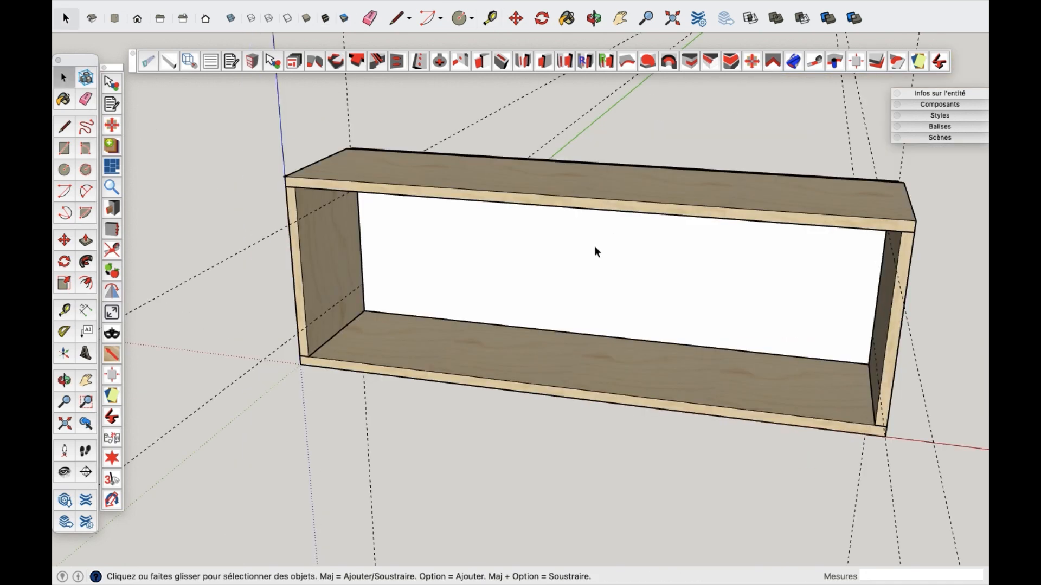
# Step: Start the Quincaillerie tool and filter the hardware library to the Embases category
pyautogui.click(814, 62)
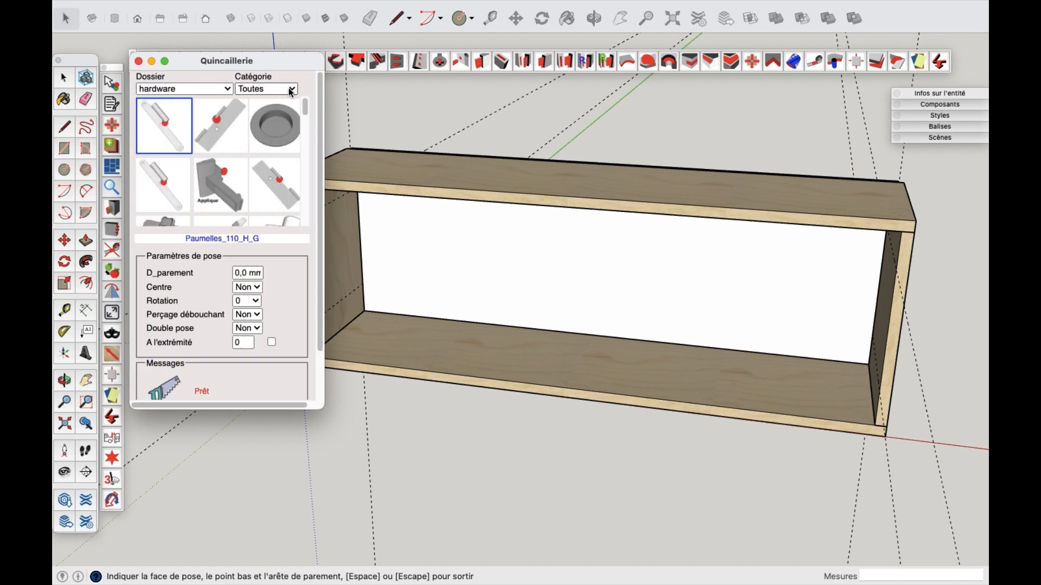
pyautogui.click(291, 88)
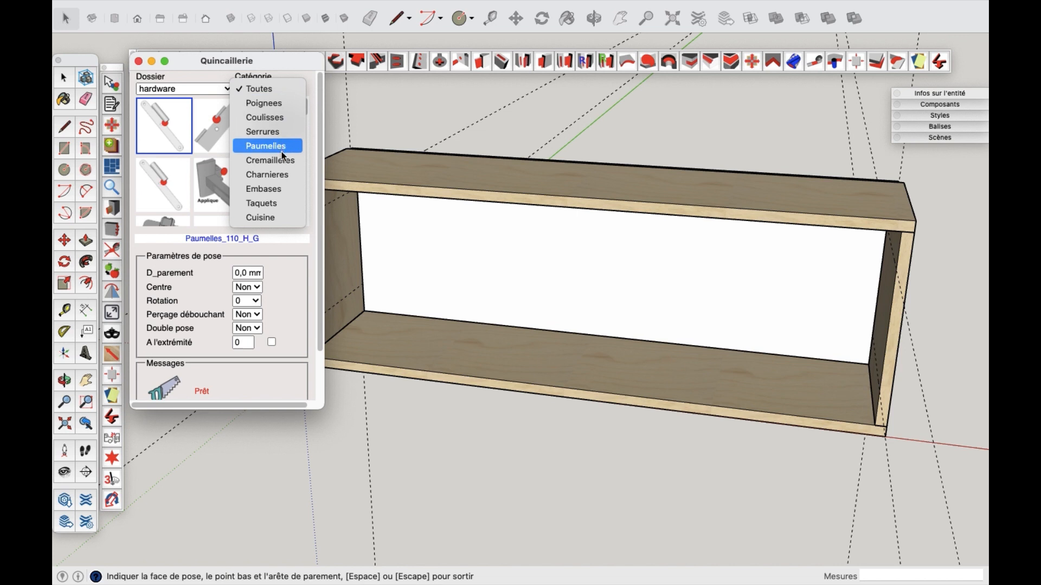
pyautogui.click(285, 189)
pyautogui.scroll(-2, 757, 190)
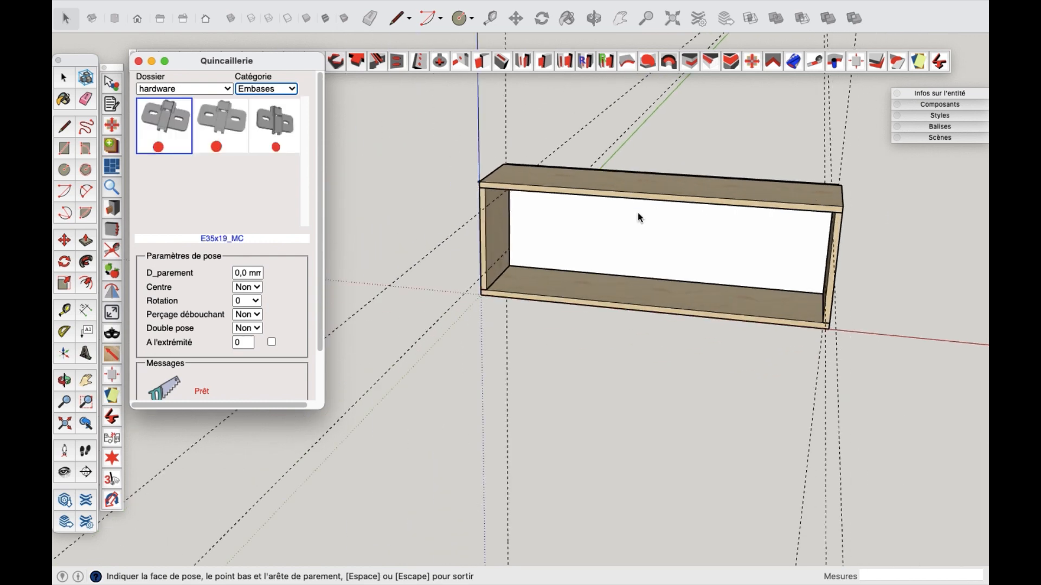
# Step: Place an E35x19_MC hinge base at the lower and upper guides inside the side panel by the blue axis
pyautogui.moveTo(639, 215); pyautogui.dragTo(607, 193, button='middle')
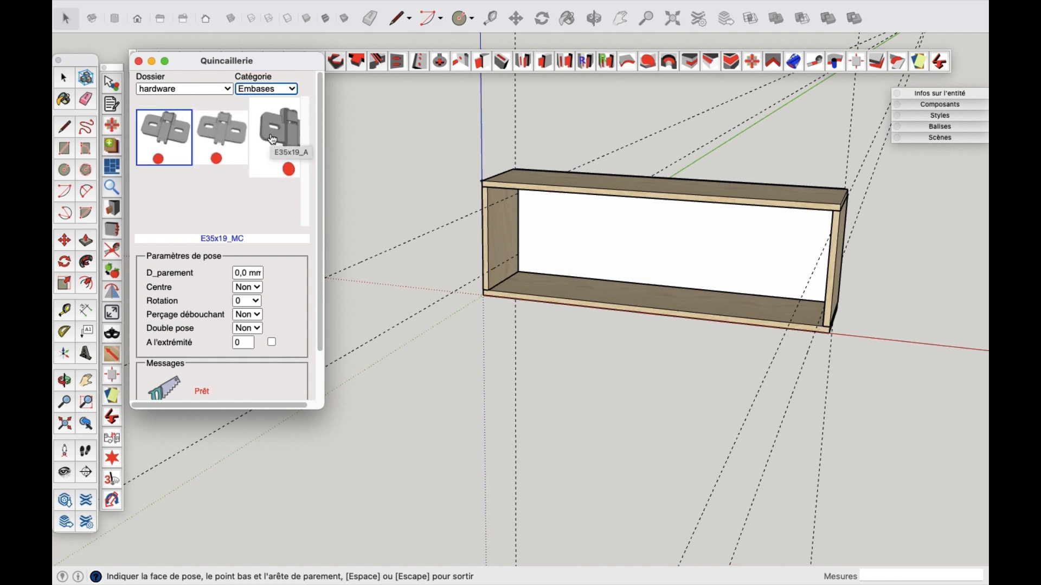
pyautogui.scroll(5, 496, 242)
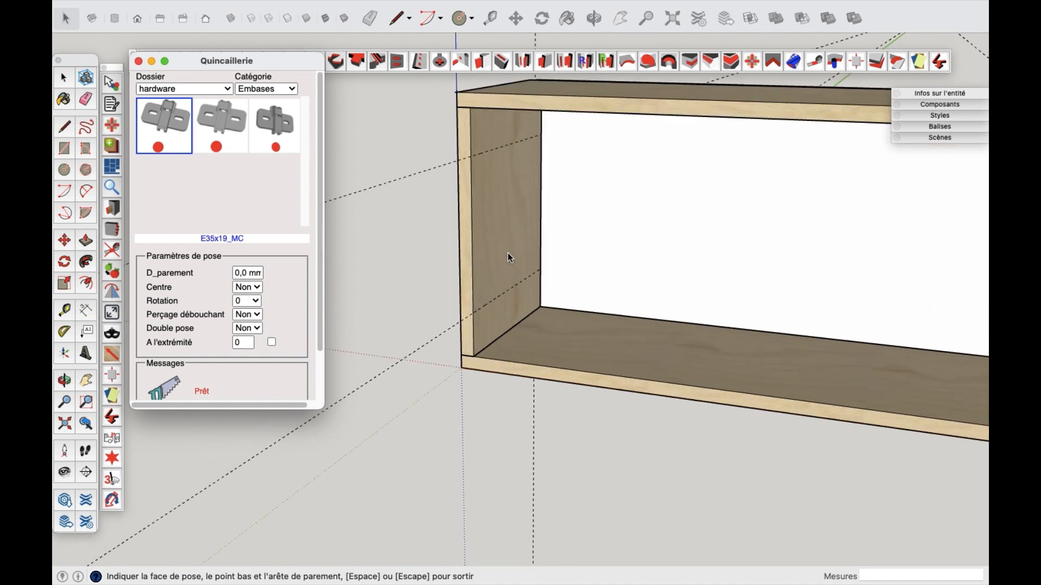
pyautogui.moveTo(505, 260); pyautogui.dragTo(499, 271, button='middle')
pyautogui.click(474, 299)
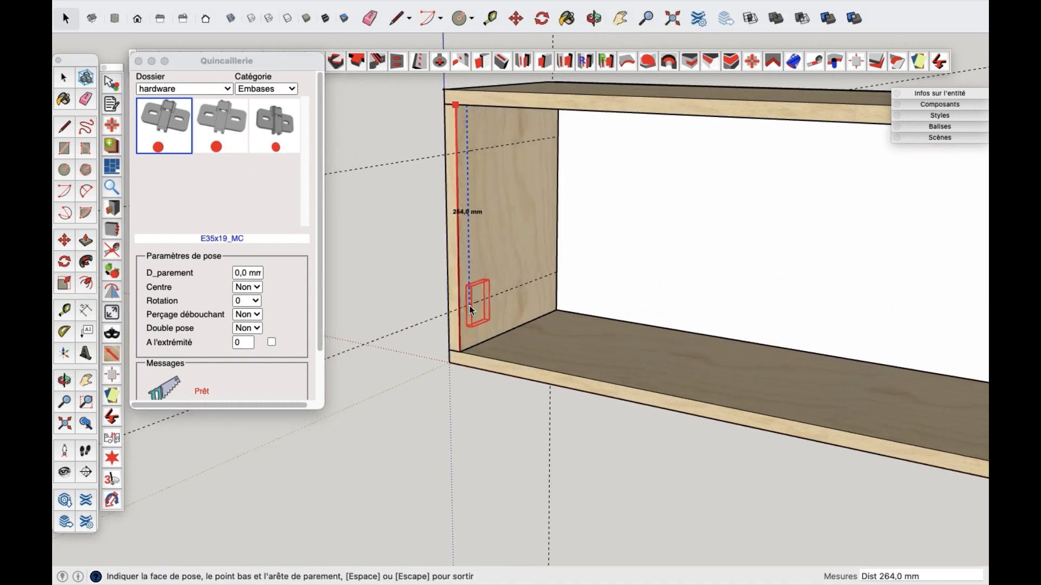
pyautogui.click(470, 311)
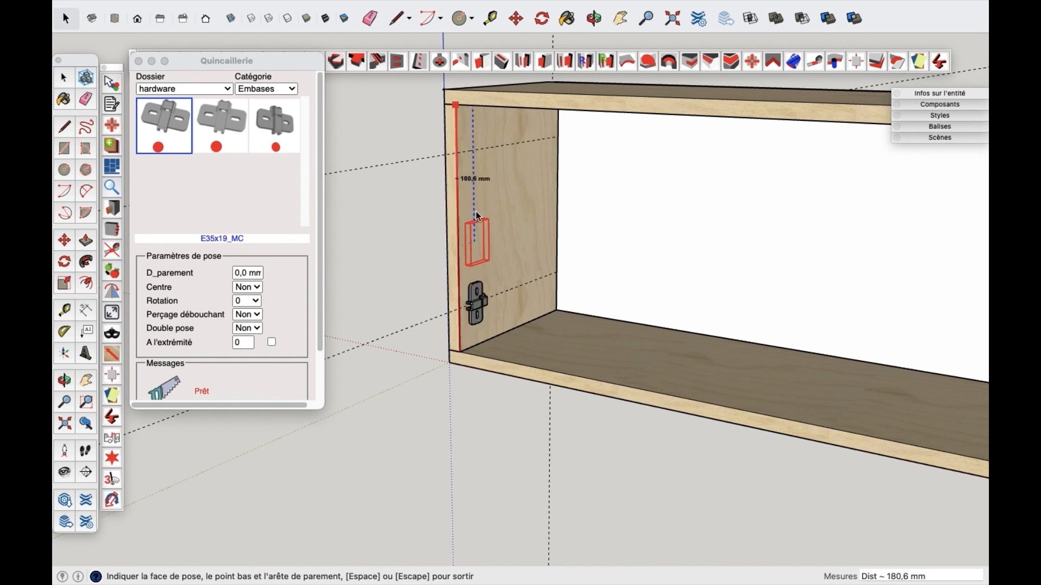
pyautogui.click(474, 150)
# Step: Place E35x19_MC hinge bases at both guides inside the opposite side panel and close the hardware tool
pyautogui.scroll(-5, 477, 174)
pyautogui.moveTo(483, 179); pyautogui.dragTo(813, 220, button='middle')
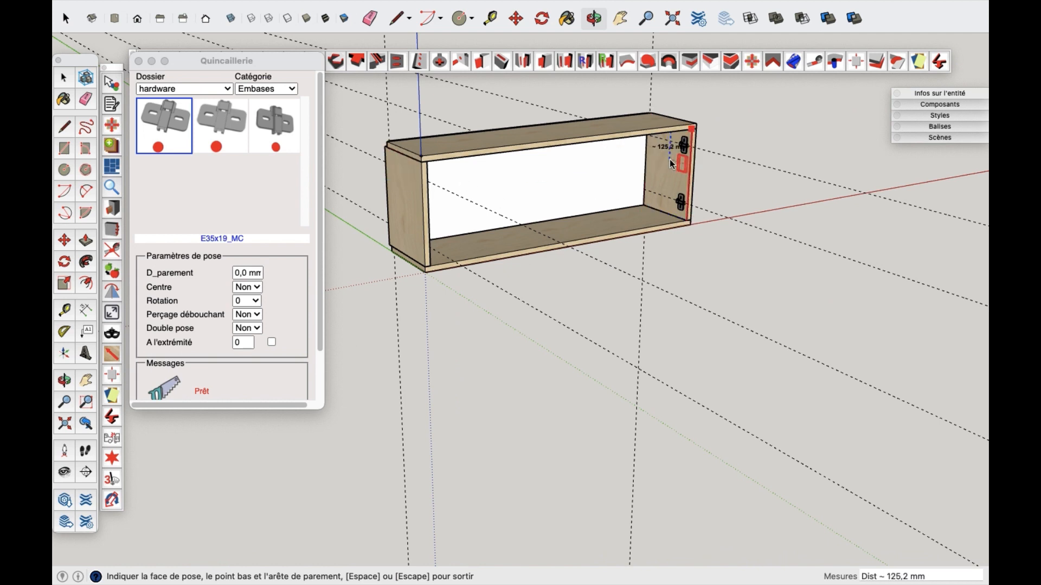
pyautogui.click(139, 62)
# Step: Reveal all hidden parts of the cabinet model
pyautogui.moveTo(667, 216); pyautogui.dragTo(412, 217, button='middle')
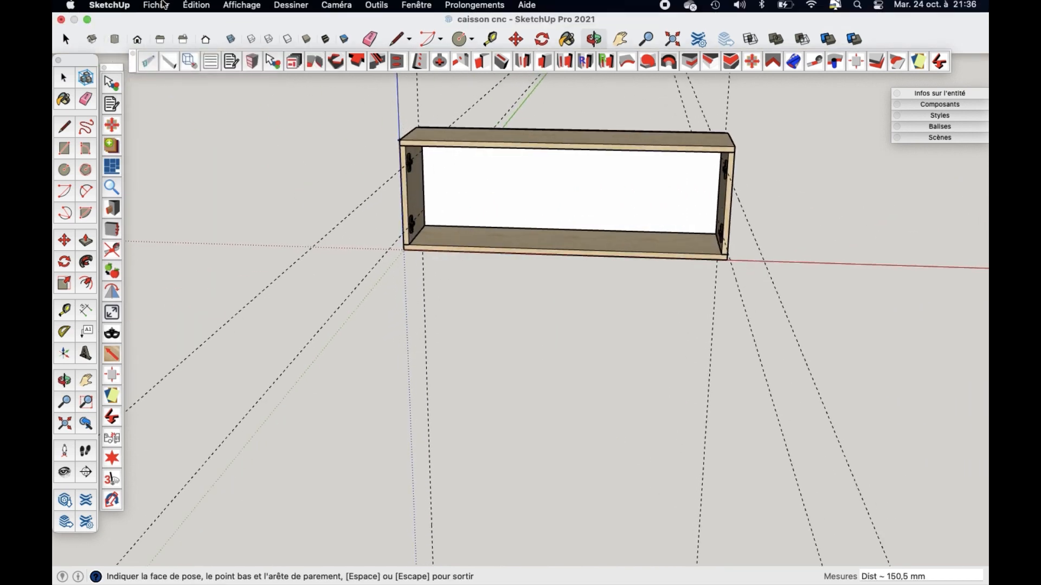
pyautogui.click(156, 7)
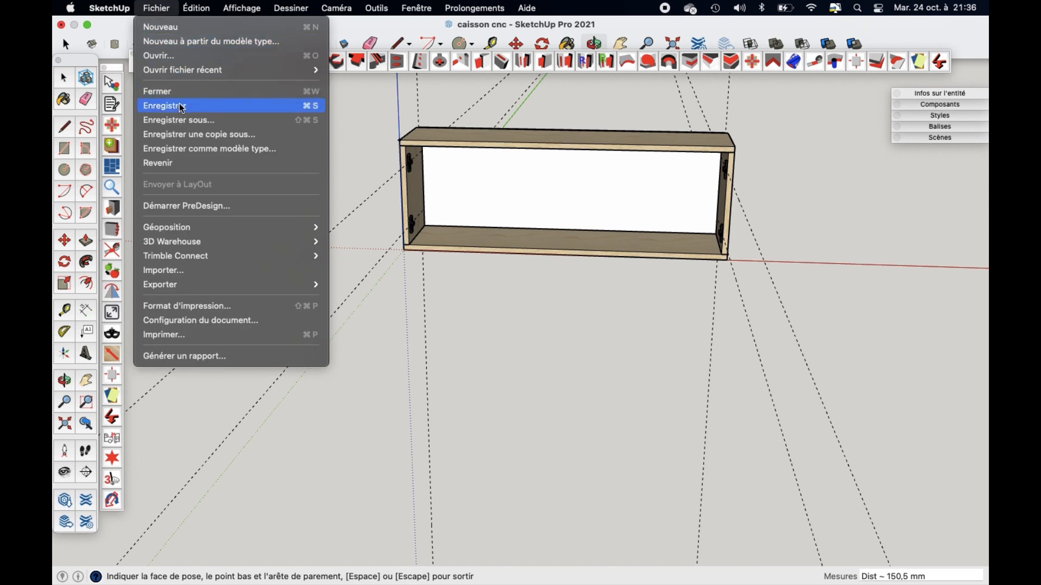
pyautogui.moveTo(205, 10)
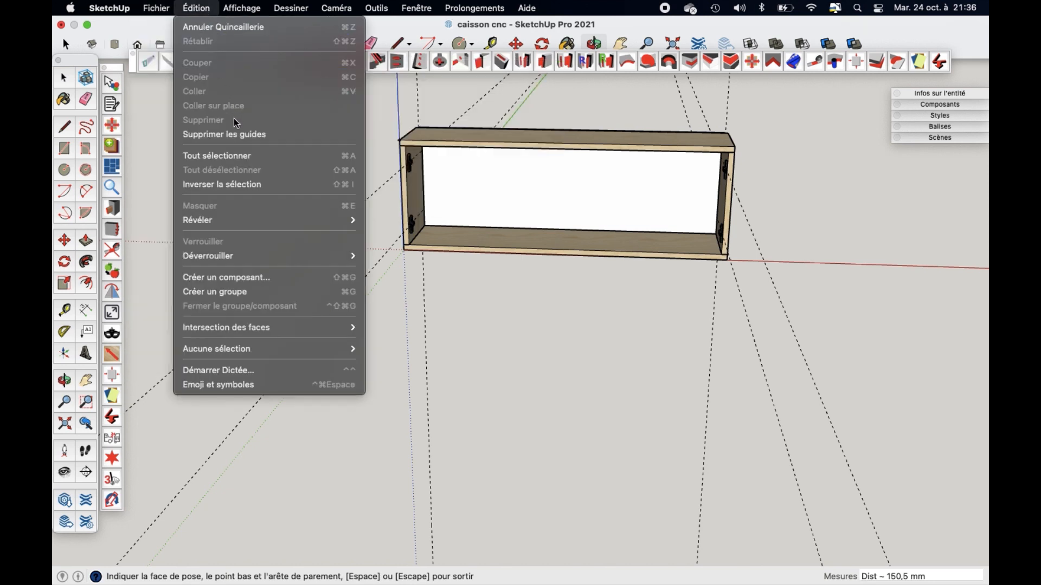
pyautogui.moveTo(219, 220)
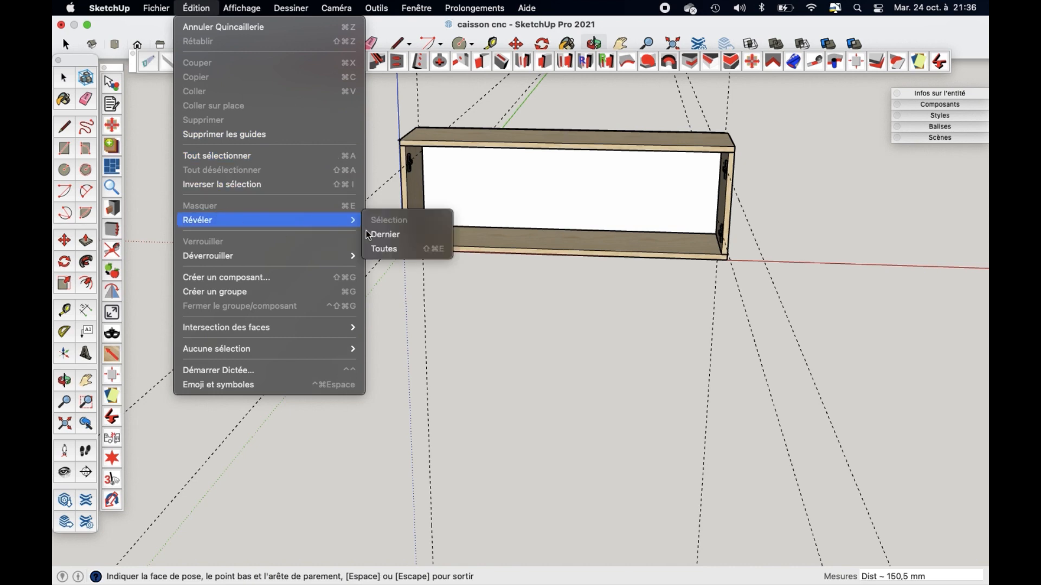
pyautogui.click(384, 250)
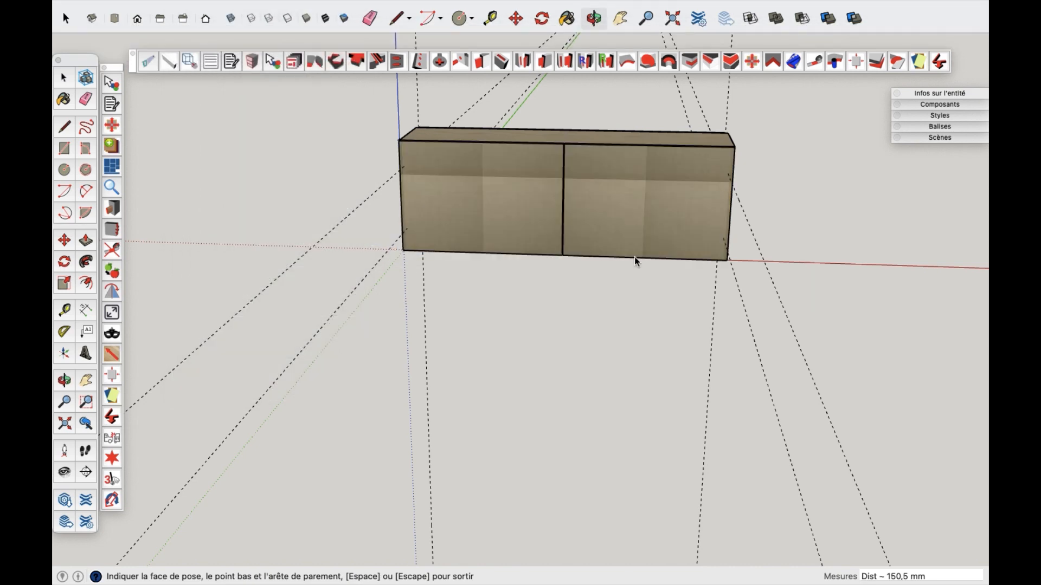
# Step: Hide the cabinet body and its guides, keeping the two facades and the two horizontal hinge guides by the blue axis
pyautogui.moveTo(636, 261); pyautogui.dragTo(174, 202, button='middle')
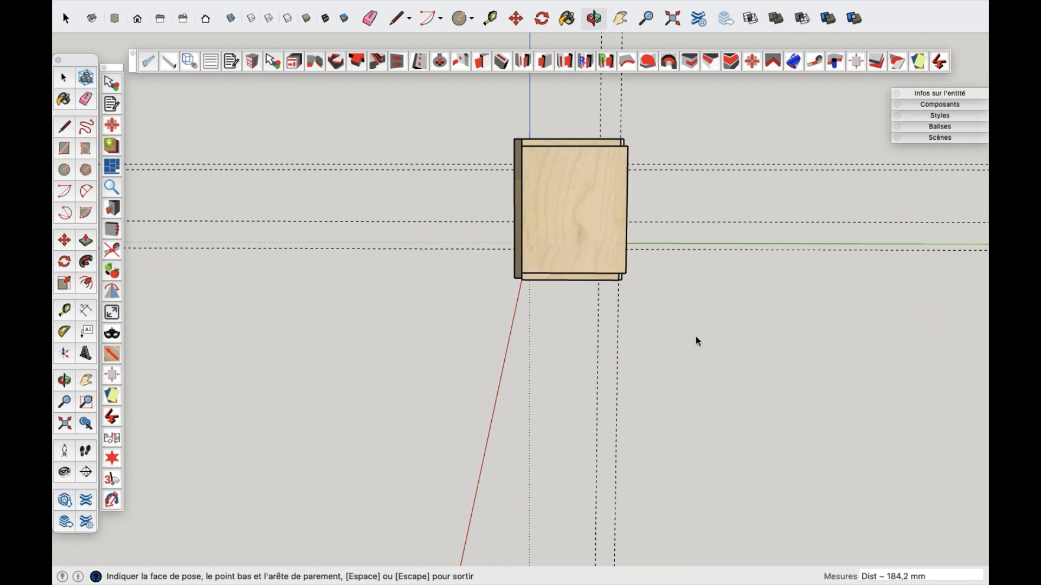
pyautogui.press('space')
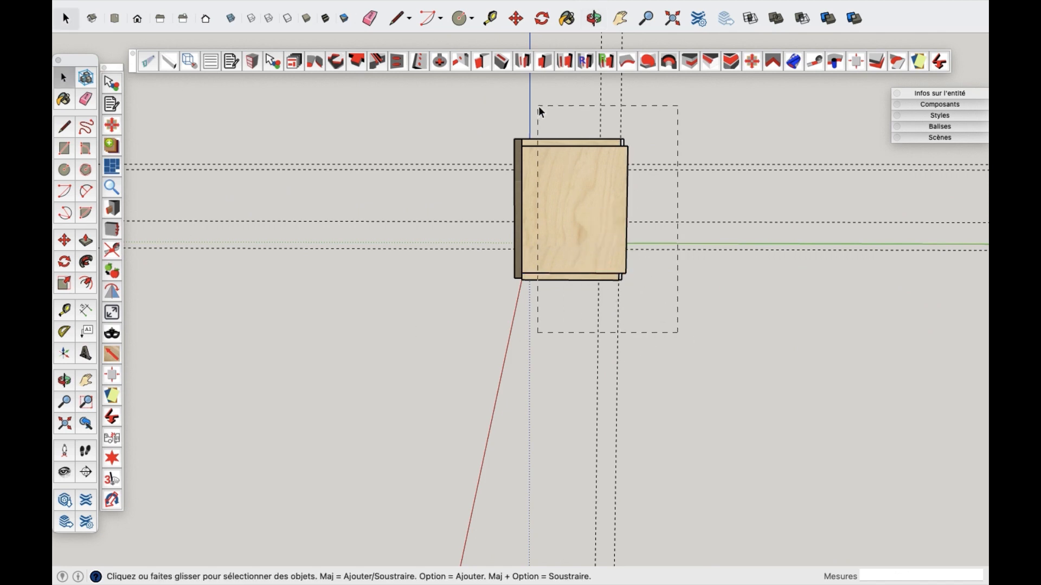
pyautogui.press('super+a')
pyautogui.moveTo(418, 262); pyautogui.dragTo(620, 177, button='middle')
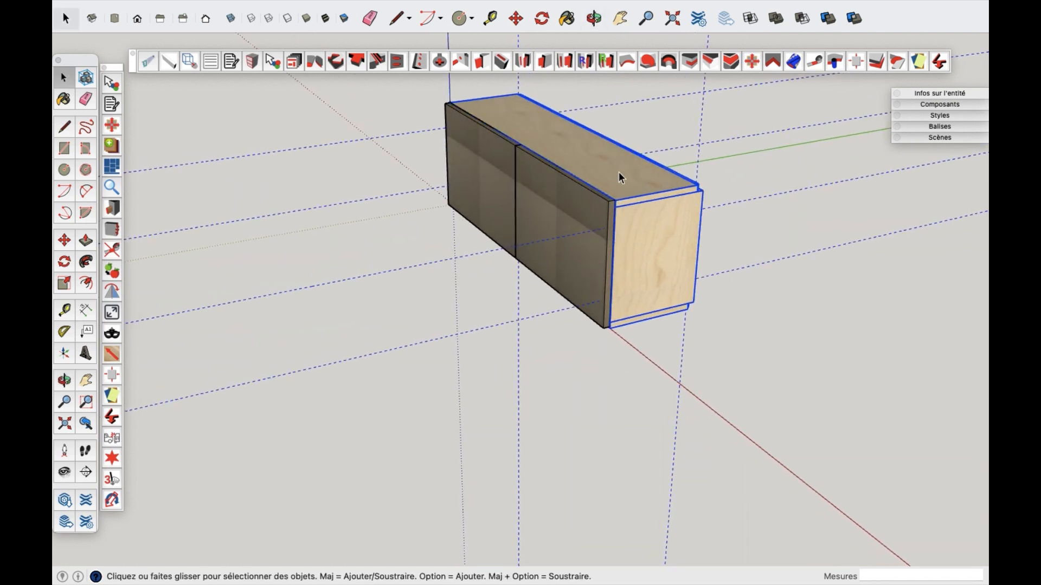
pyautogui.rightClick(620, 171)
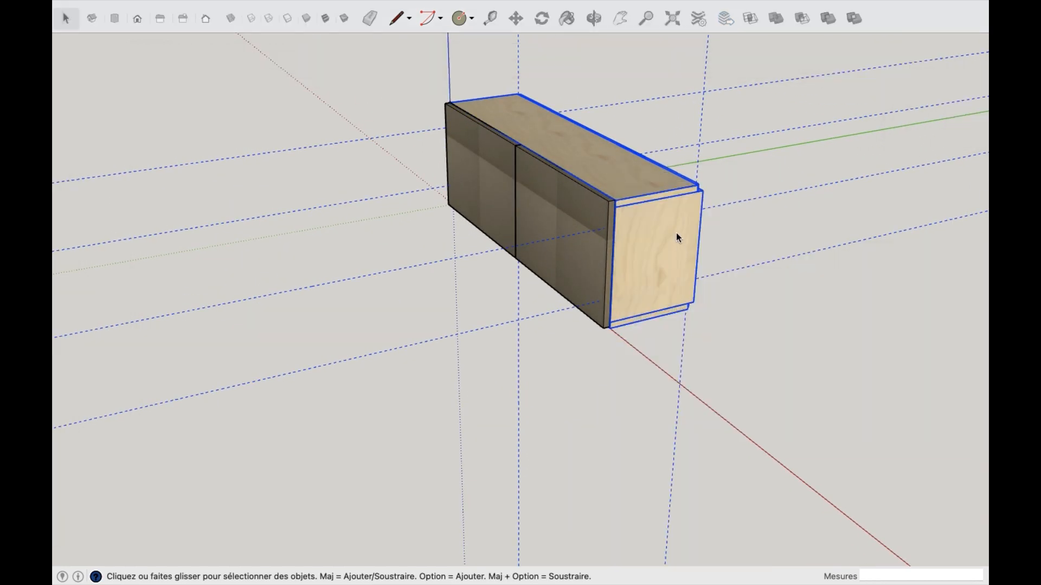
pyautogui.click(384, 138)
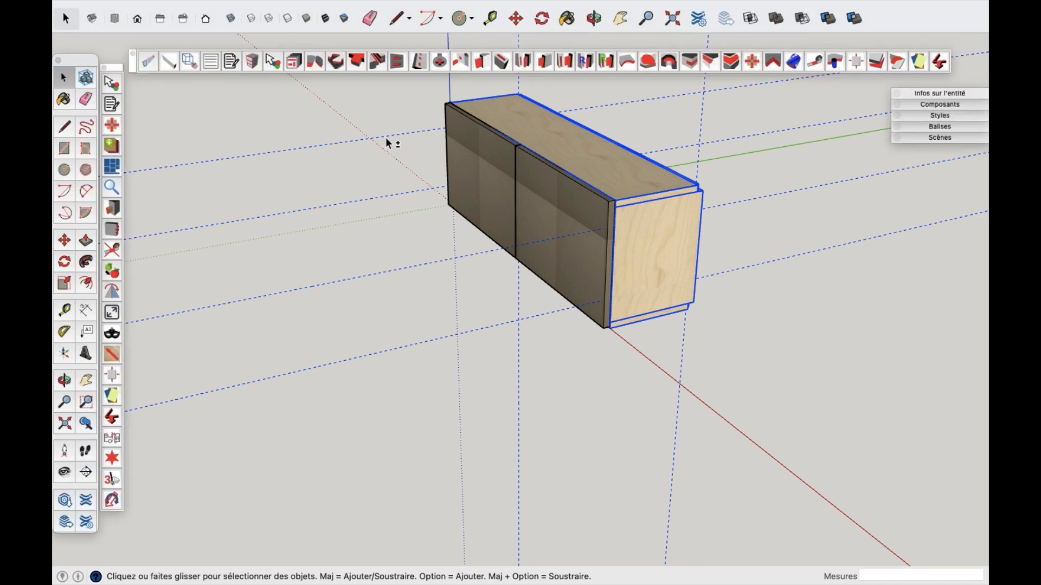
pyautogui.keyDown('shift'); pyautogui.click(399, 197); pyautogui.keyUp('shift')
pyautogui.rightClick(667, 190)
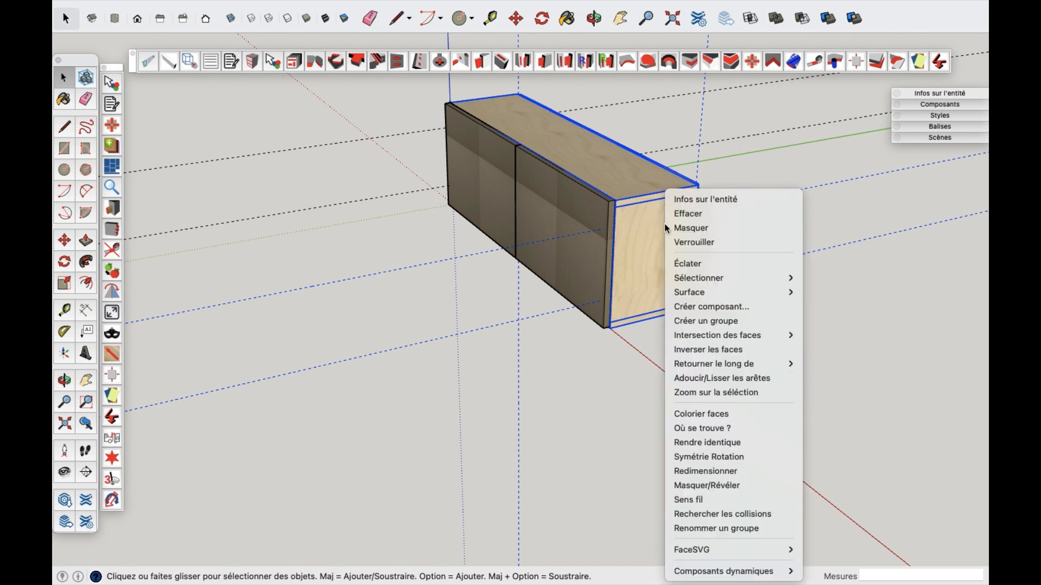
pyautogui.click(715, 230)
# Step: Start the Quincaillerie tool facing the inner side of the facades and choose the 35x19_A hinge from all categories
pyautogui.moveTo(716, 234); pyautogui.dragTo(353, 233, button='middle')
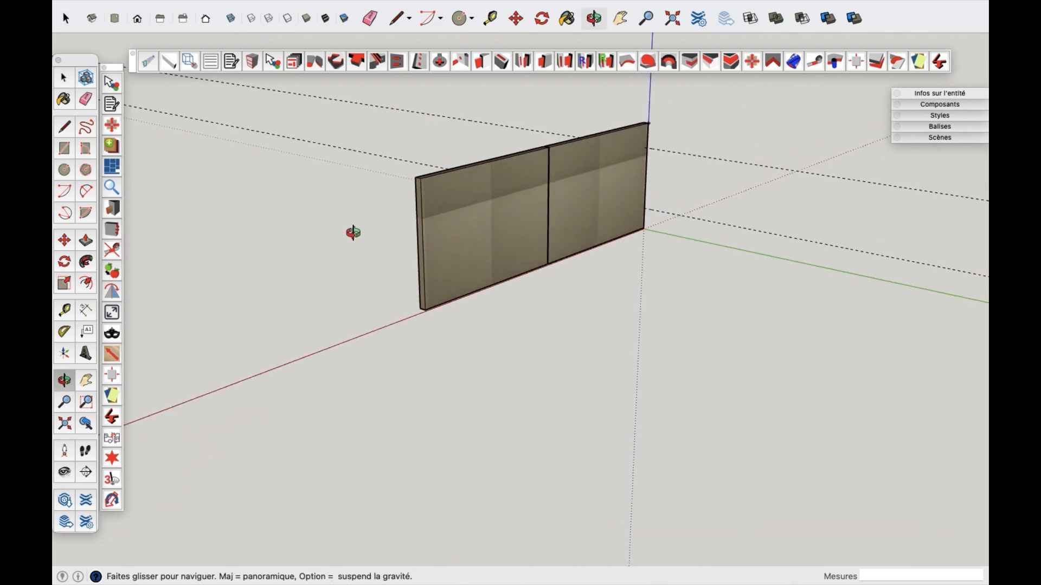
pyautogui.scroll(5, 681, 189)
pyautogui.moveTo(711, 170); pyautogui.dragTo(302, 174, button='middle')
pyautogui.scroll(4, 748, 181)
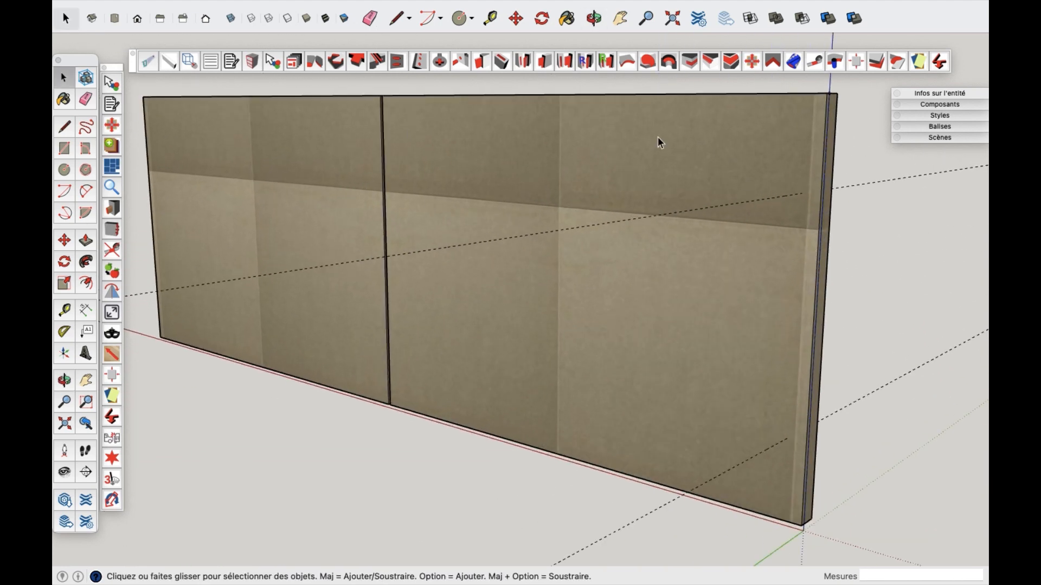
pyautogui.click(819, 61)
pyautogui.click(276, 89)
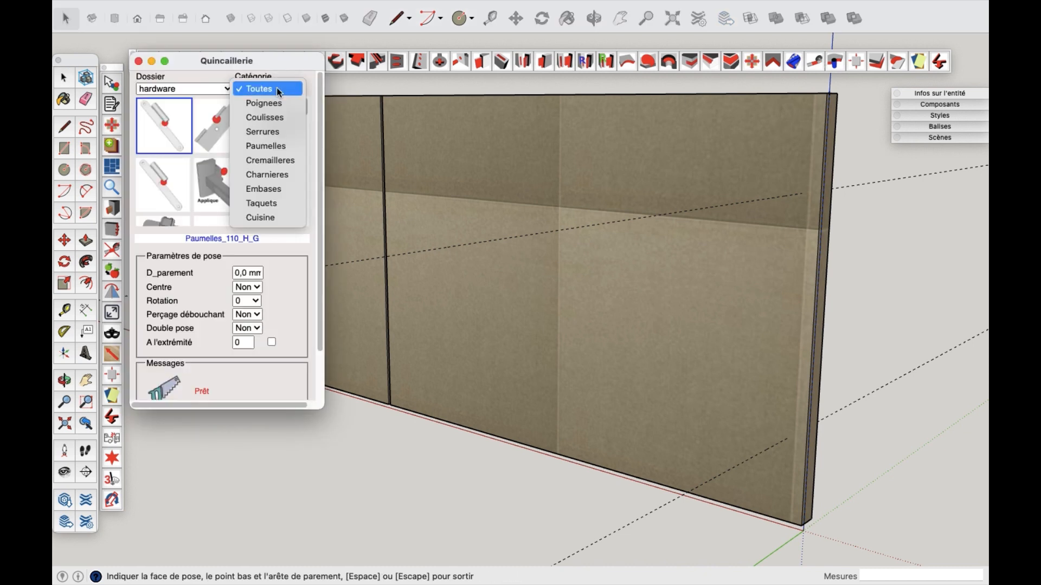
pyautogui.click(214, 179)
pyautogui.click(213, 179)
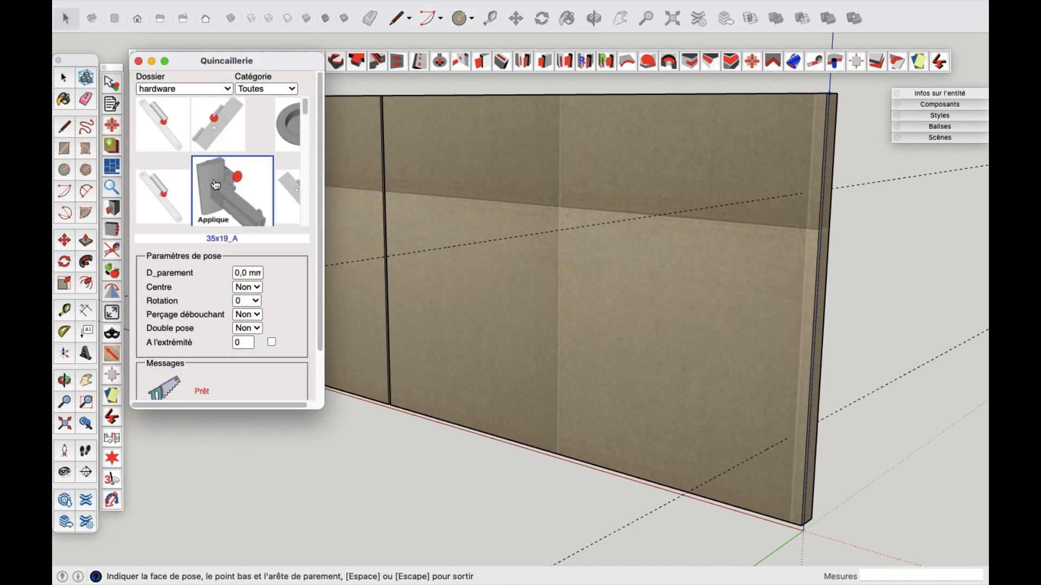
# Step: Place 35x19_A hinges at the upper and lower guides on the inner face of the facade by the blue axis and close the tool
pyautogui.click(796, 196)
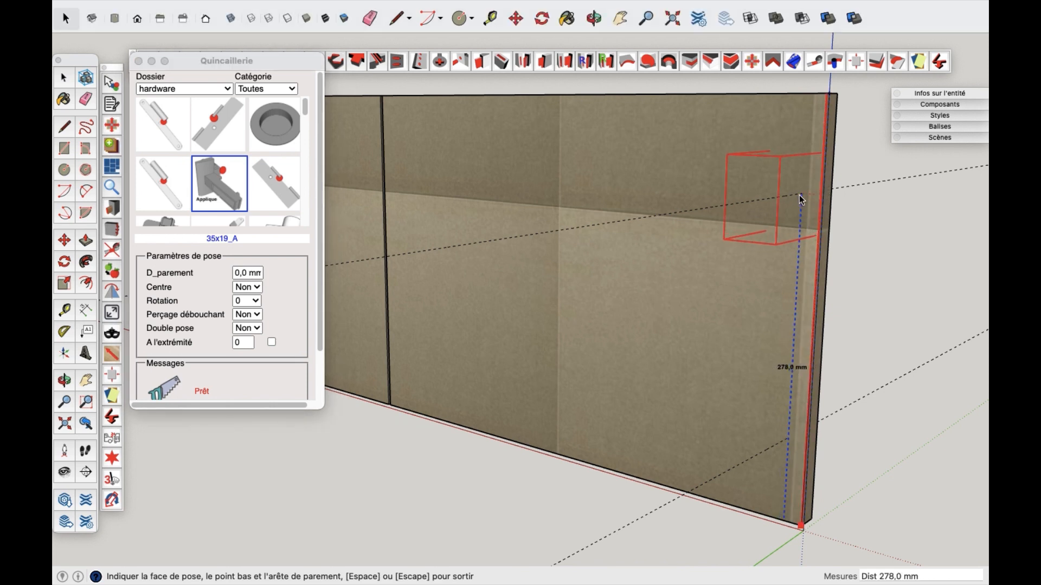
pyautogui.click(799, 194)
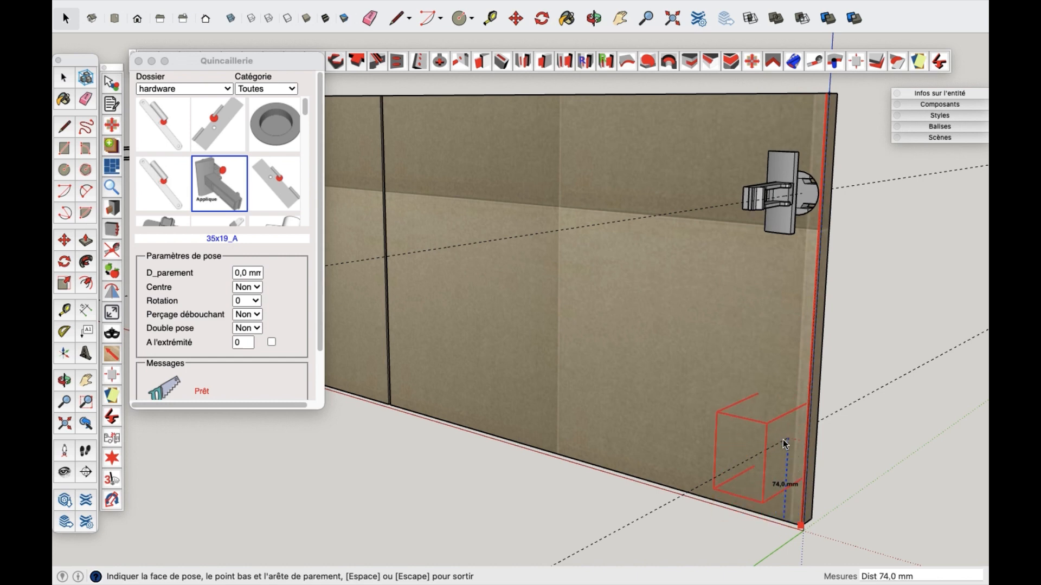
pyautogui.click(783, 440)
pyautogui.scroll(-6, 849, 354)
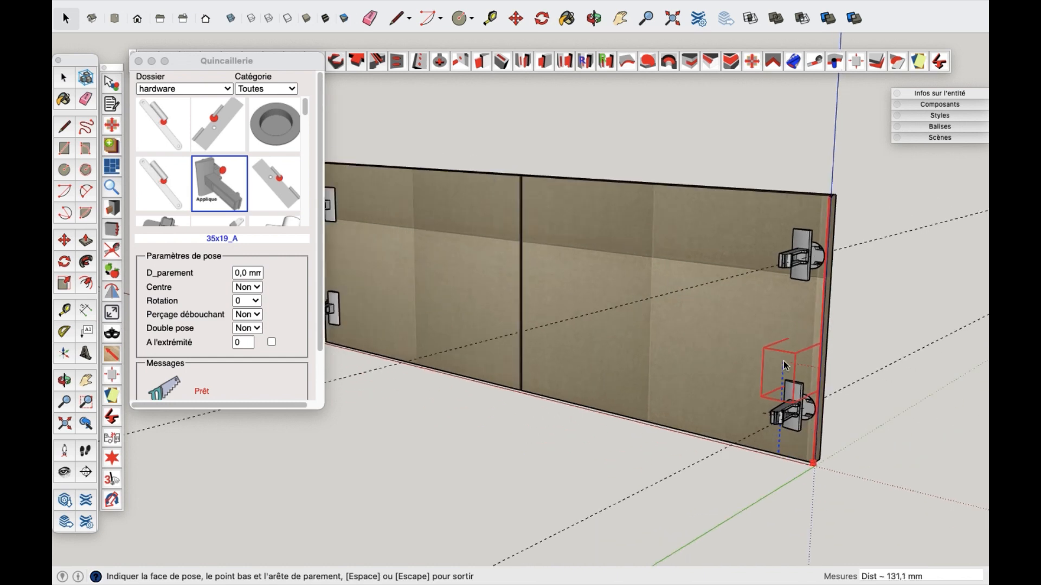
pyautogui.moveTo(516, 362); pyautogui.dragTo(987, 385, button='middle')
pyautogui.moveTo(481, 372); pyautogui.dragTo(805, 390, button='middle')
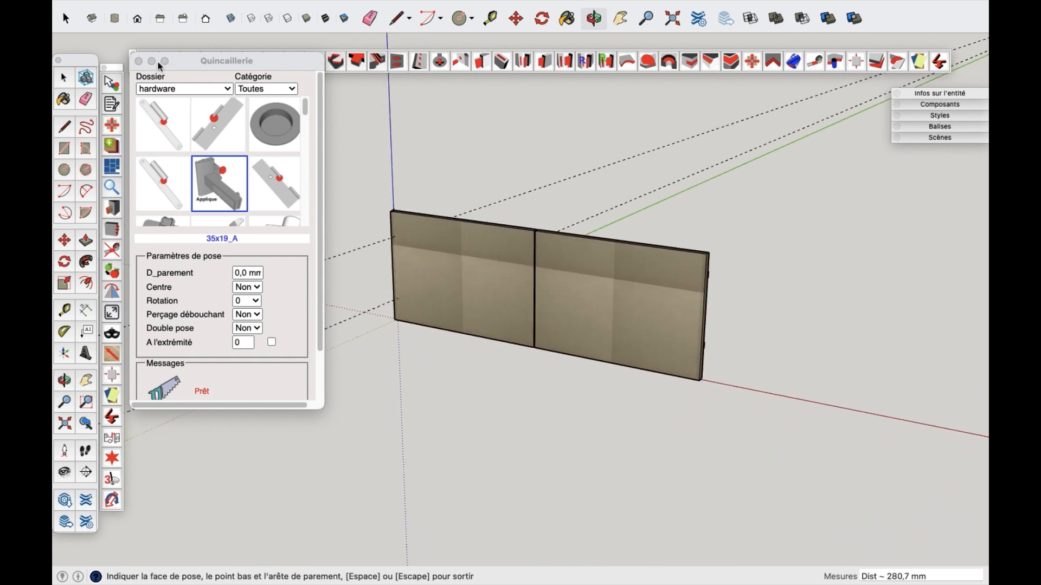
pyautogui.click(138, 61)
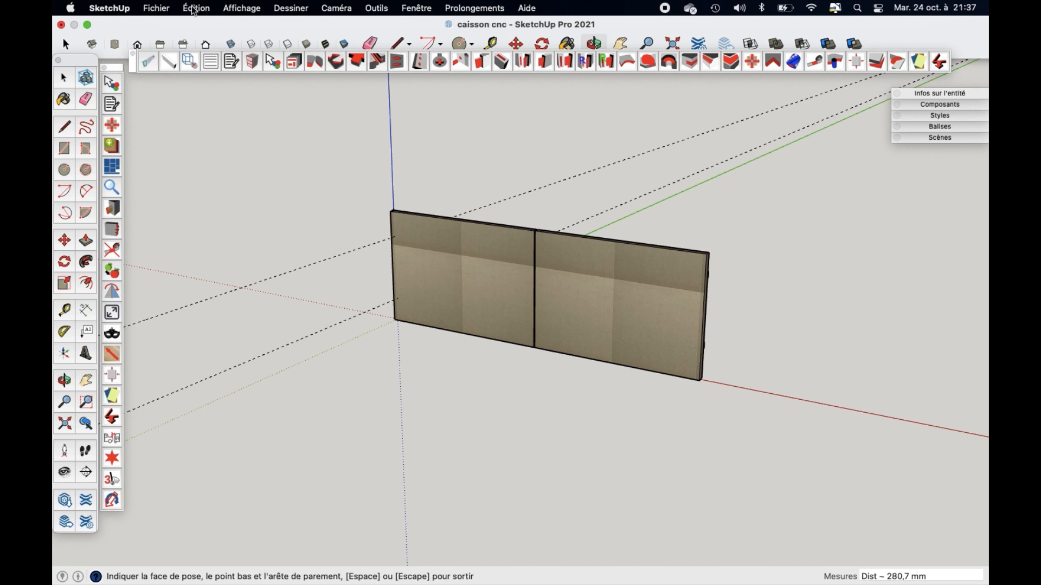
# Step: Reveal all hidden objects around the facades and return to the selection tool
pyautogui.click(196, 7)
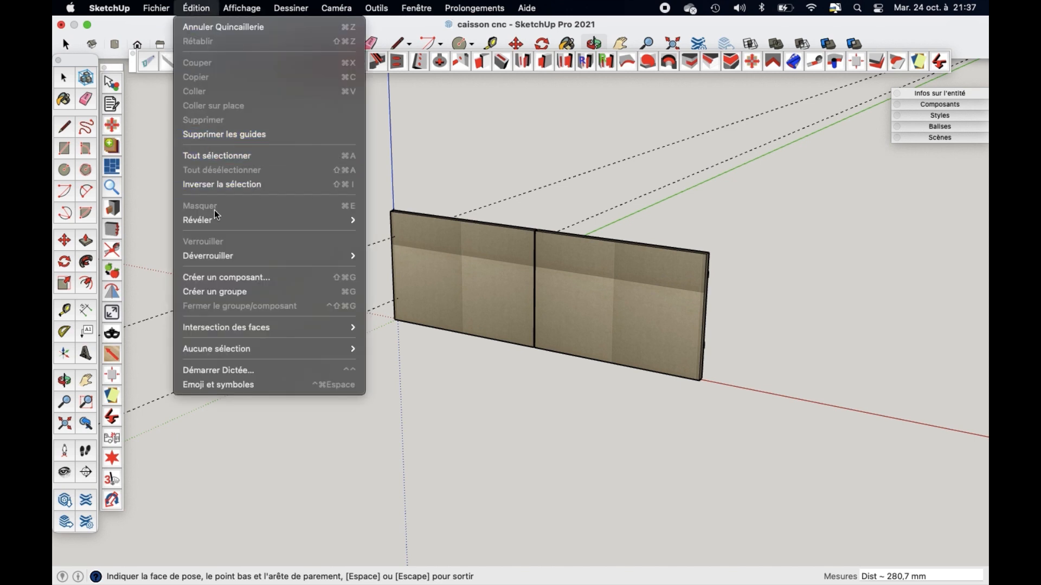
pyautogui.moveTo(349, 220)
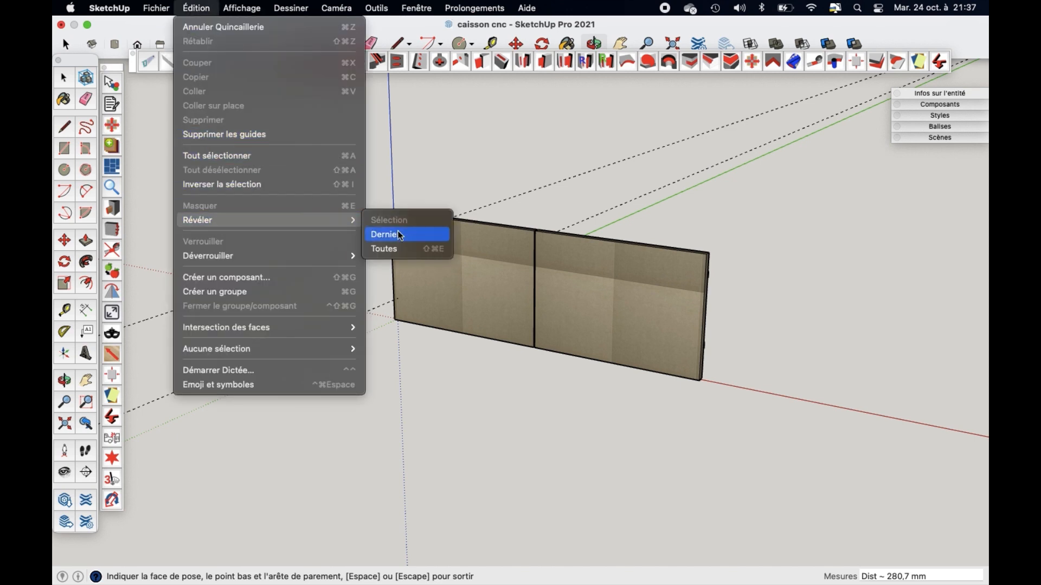
pyautogui.click(405, 249)
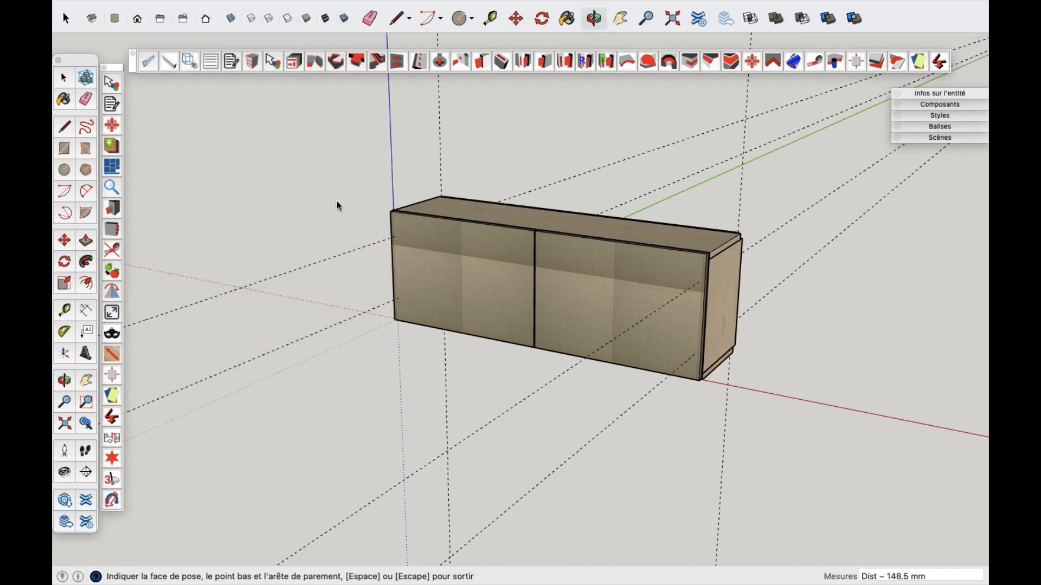
pyautogui.press('space')
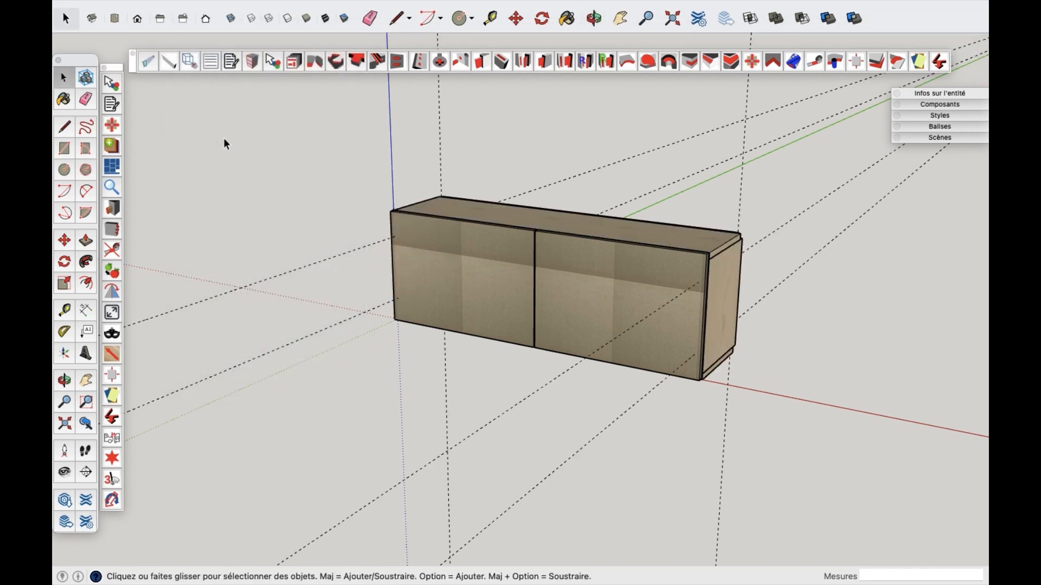
# Step: Examine how the facade hinges line up with their bases, using X-ray display and a front view in parallel projection
pyautogui.click(231, 19)
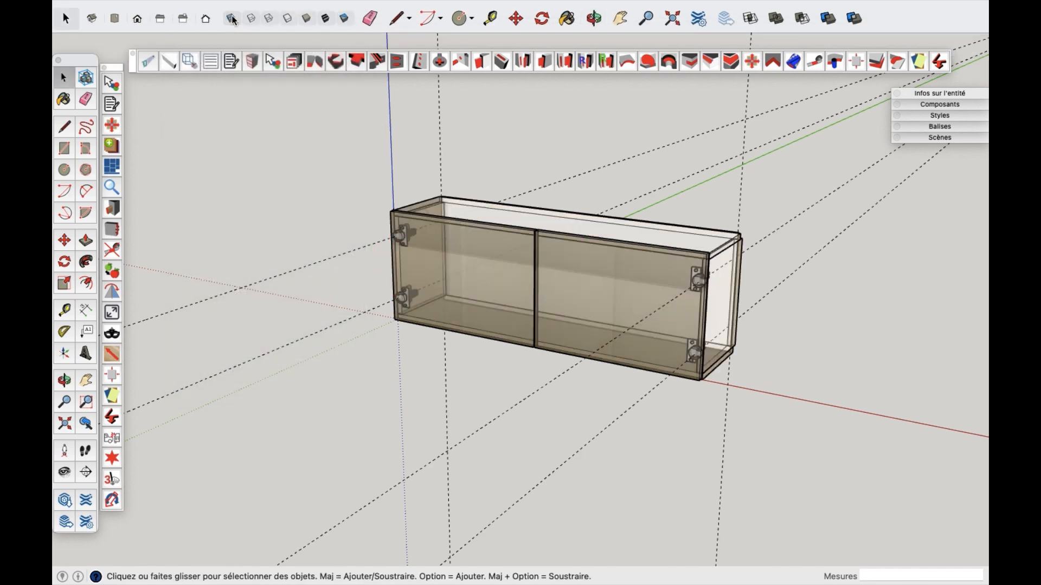
pyautogui.click(136, 19)
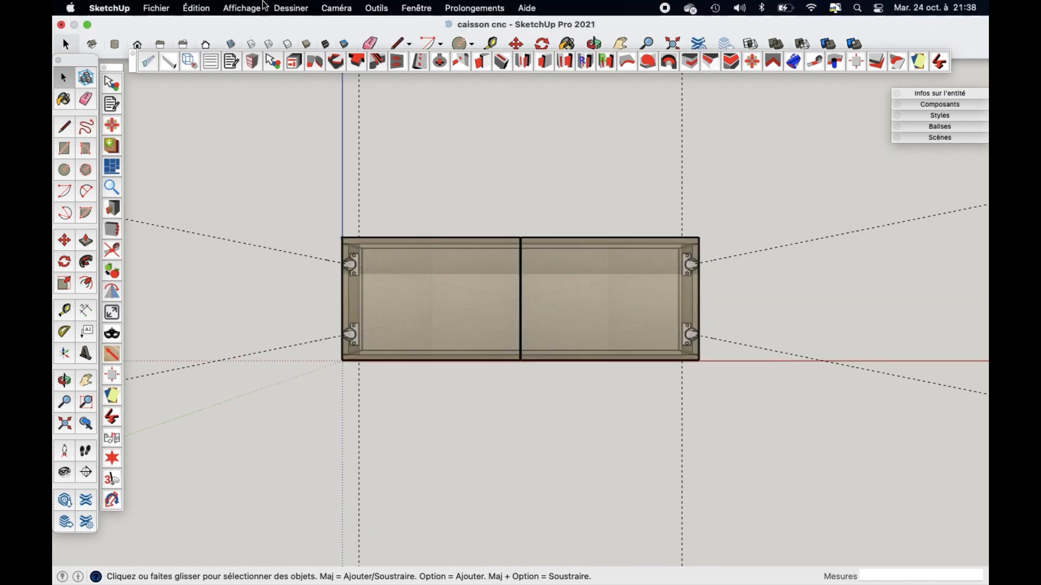
pyautogui.click(336, 8)
pyautogui.click(359, 77)
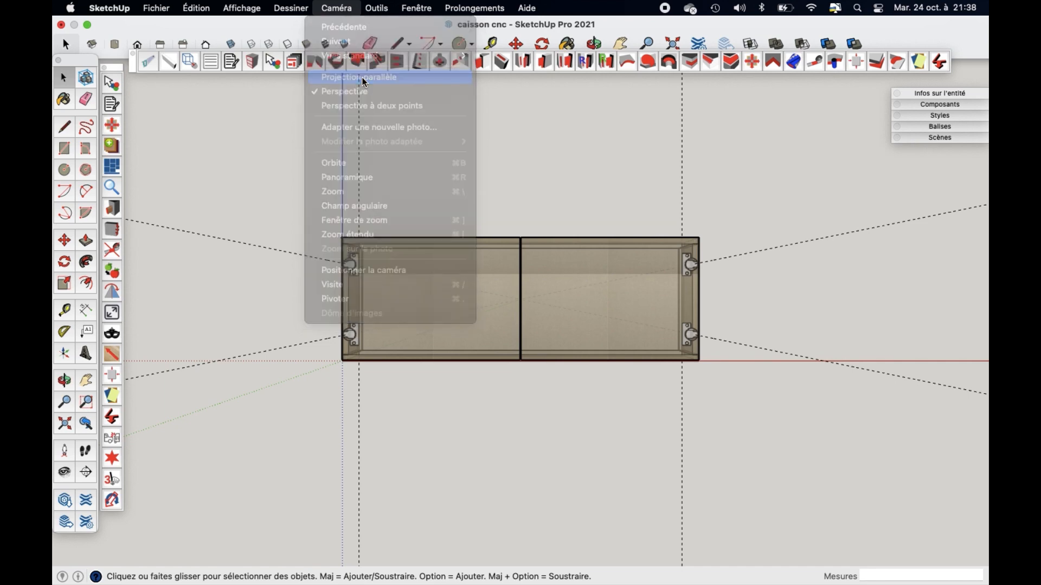
pyautogui.scroll(15, 357, 281)
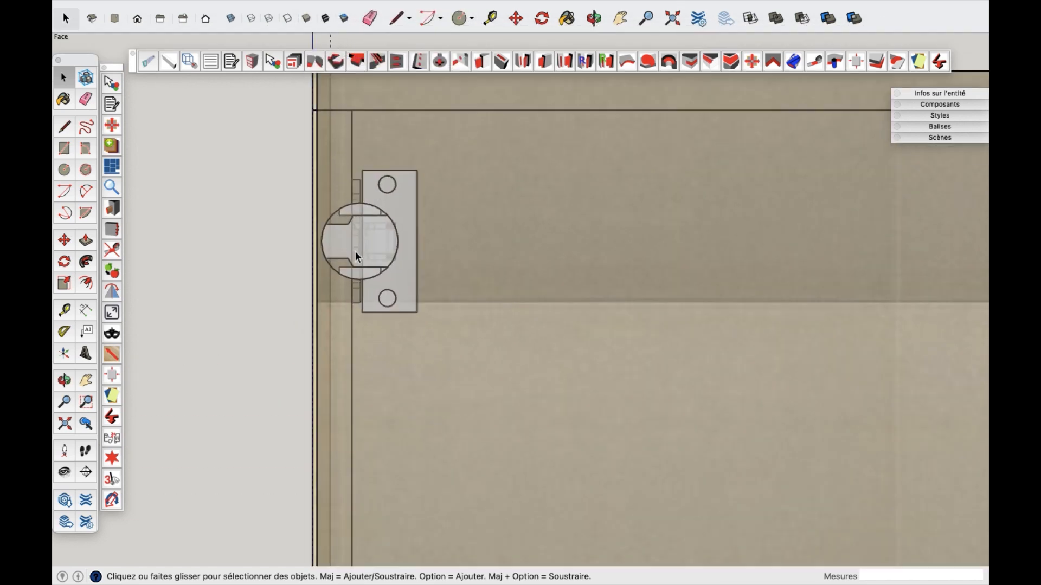
pyautogui.scroll(-12, 355, 250)
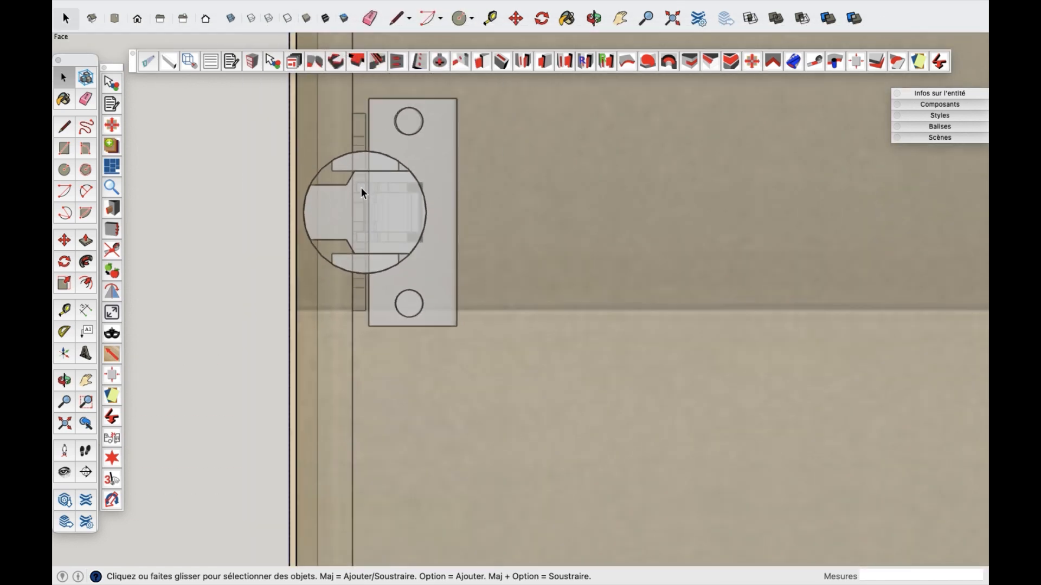
pyautogui.scroll(10, 358, 393)
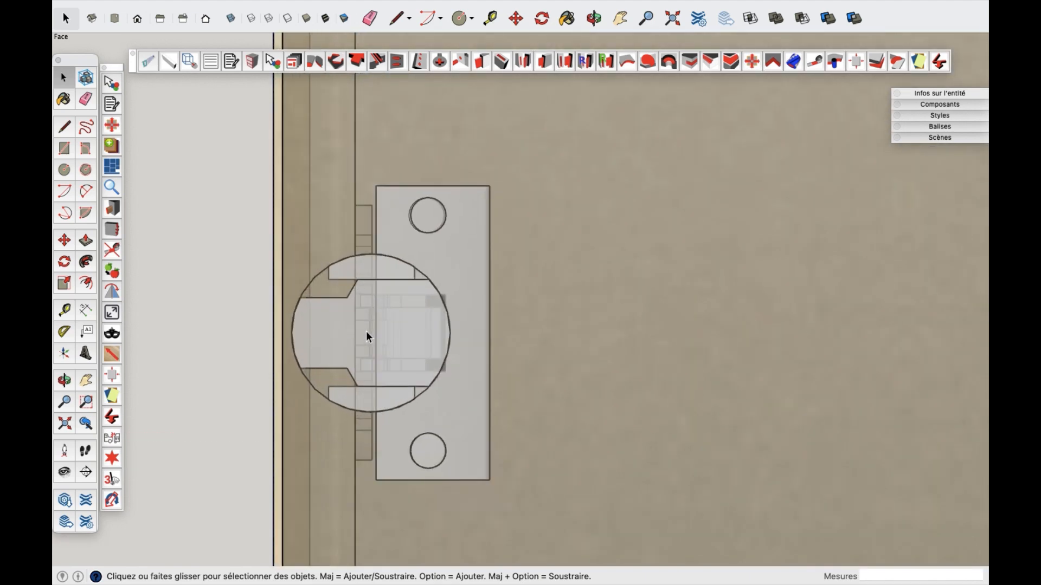
pyautogui.scroll(-8, 360, 319)
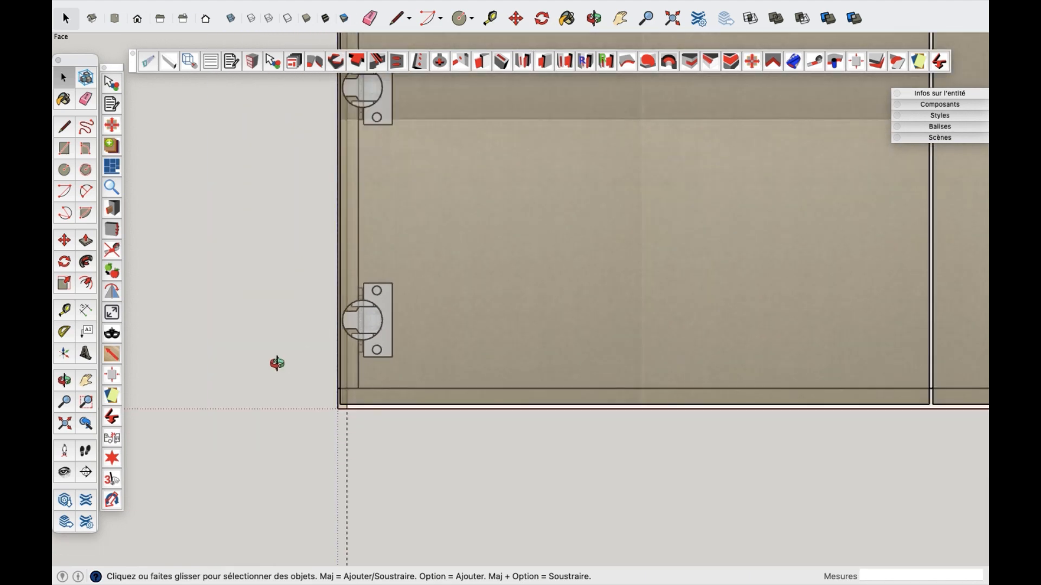
pyautogui.moveTo(274, 362); pyautogui.dragTo(276, 248, button='middle')
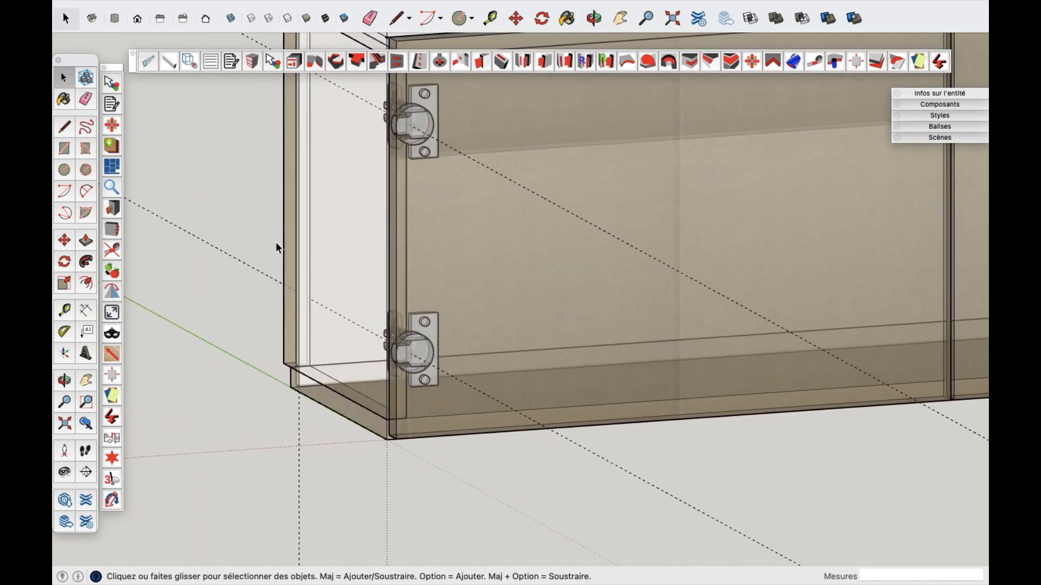
# Step: Turn off X-ray display and switch the camera from parallel projection to perspective, with the whole cabinet in view
pyautogui.click(230, 19)
pyautogui.scroll(-5, 308, 415)
pyautogui.moveTo(307, 415); pyautogui.dragTo(373, 227, button='middle')
pyautogui.moveTo(337, 305); pyautogui.dragTo(331, 483, button='middle')
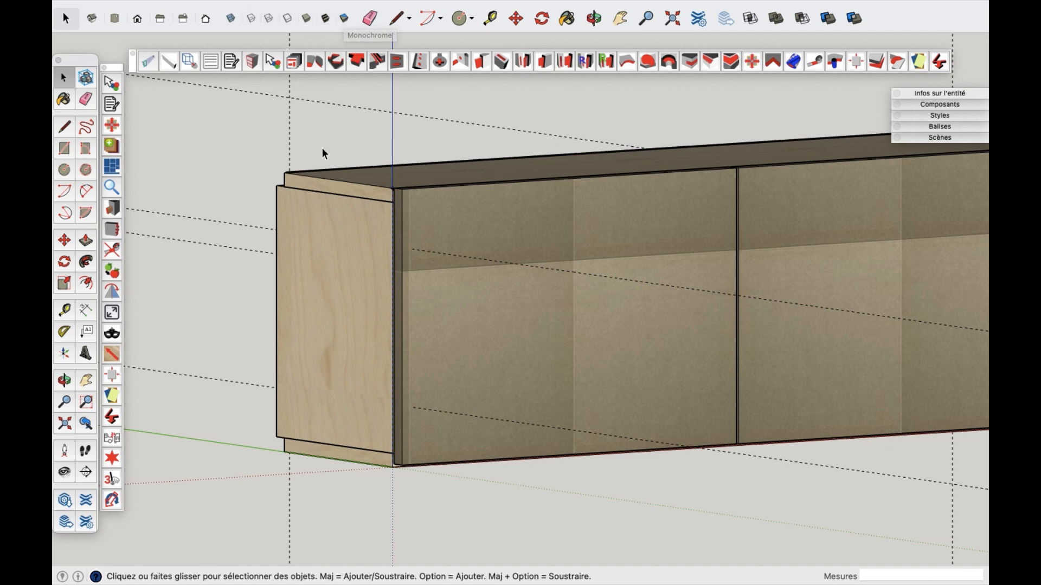
pyautogui.moveTo(325, 4)
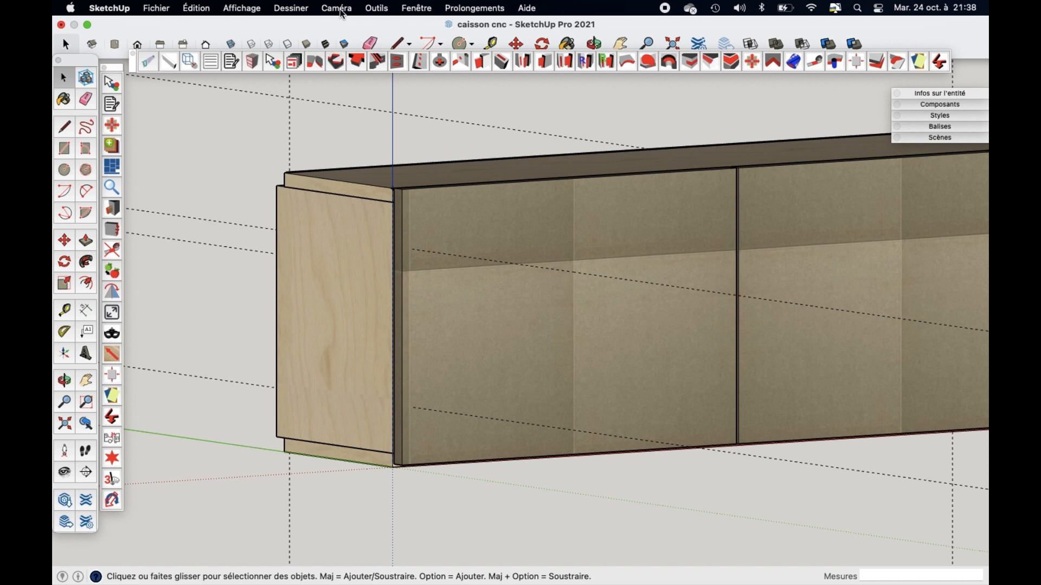
pyautogui.click(337, 9)
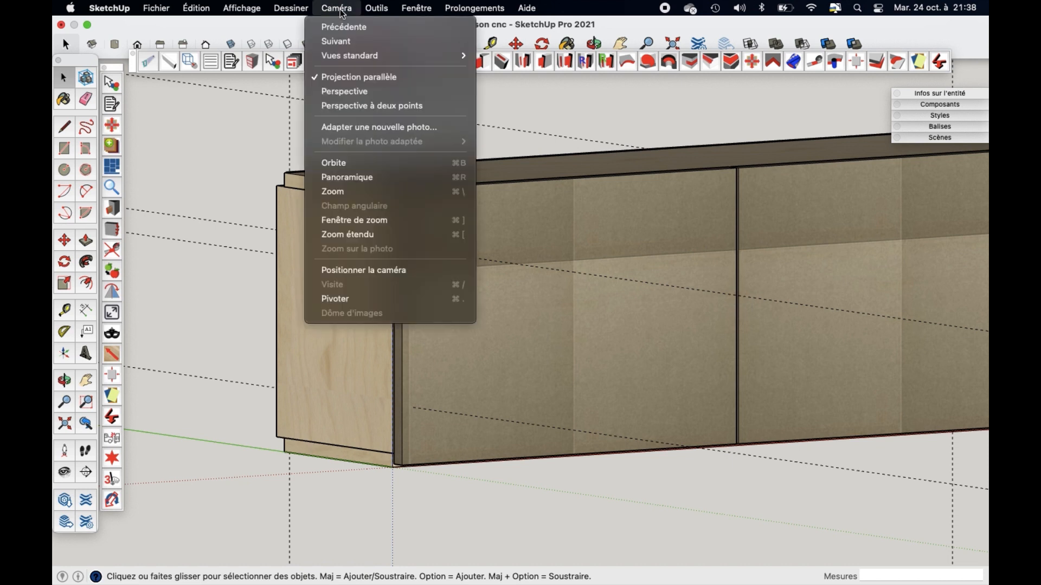
pyautogui.click(391, 99)
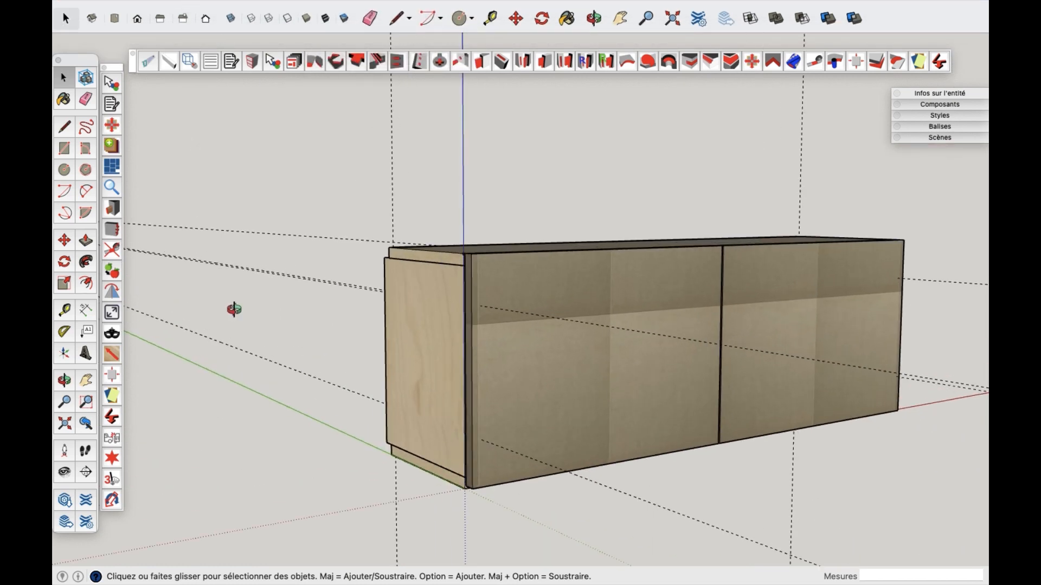
# Step: Start the Assemblages tool facing the cabinet's side panel and save the Lamelles joint with Clamex_P-14 as its element
pyautogui.moveTo(232, 309); pyautogui.dragTo(466, 303, button='middle')
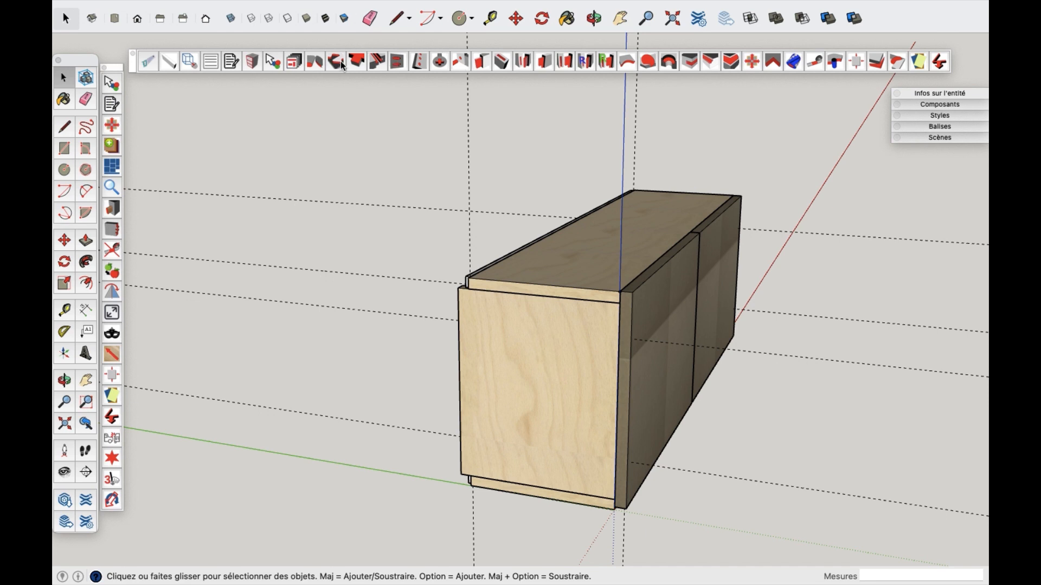
pyautogui.click(314, 62)
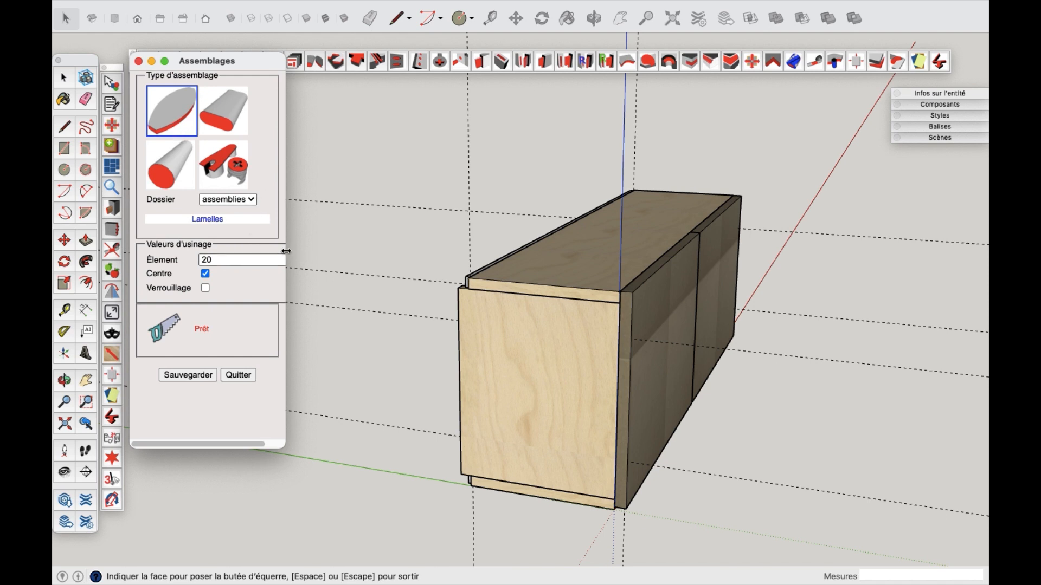
pyautogui.moveTo(285, 251); pyautogui.dragTo(336, 251)
pyautogui.click(312, 261)
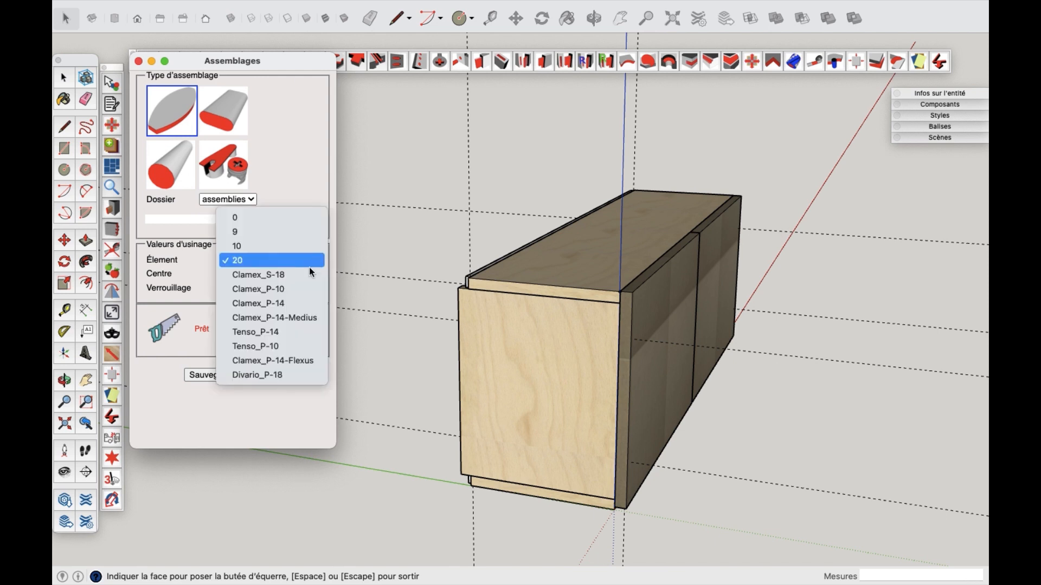
pyautogui.click(295, 303)
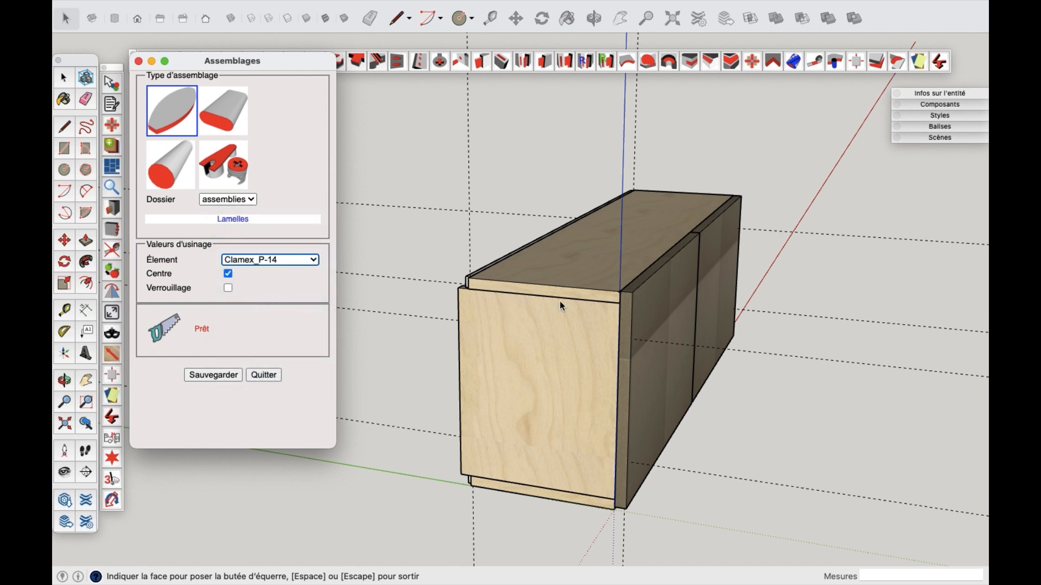
pyautogui.click(228, 377)
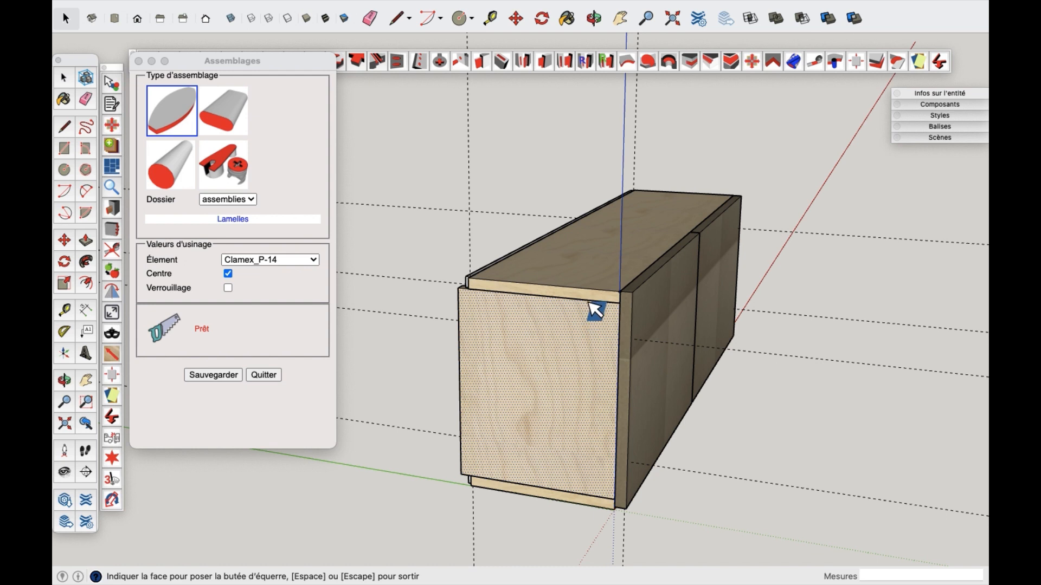
# Step: Place Clamex_P-14 joints on the outer side panel face, about 61 mm from the front along its upper edge
pyautogui.click(596, 320)
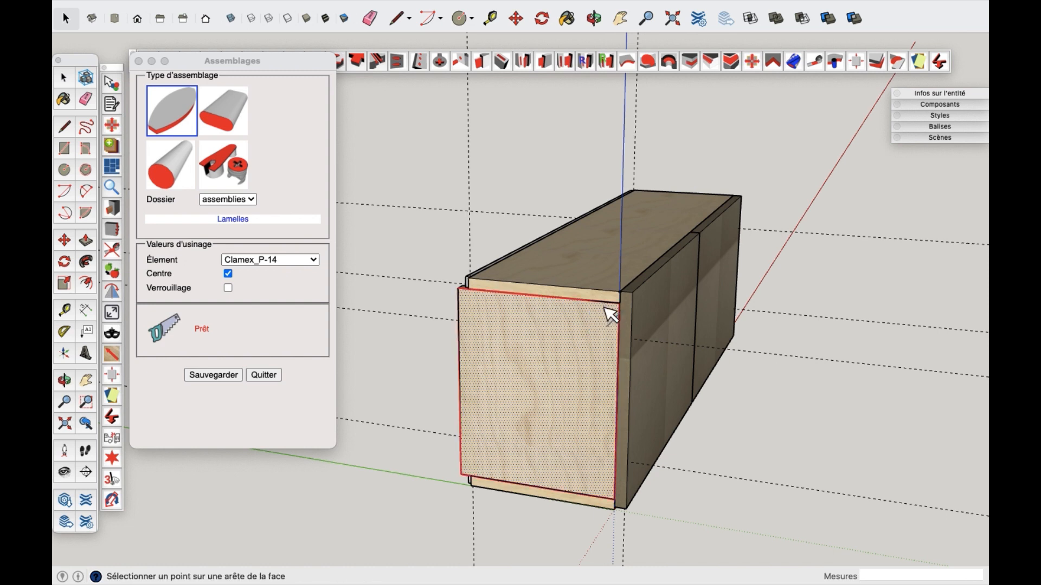
pyautogui.scroll(5, 598, 304)
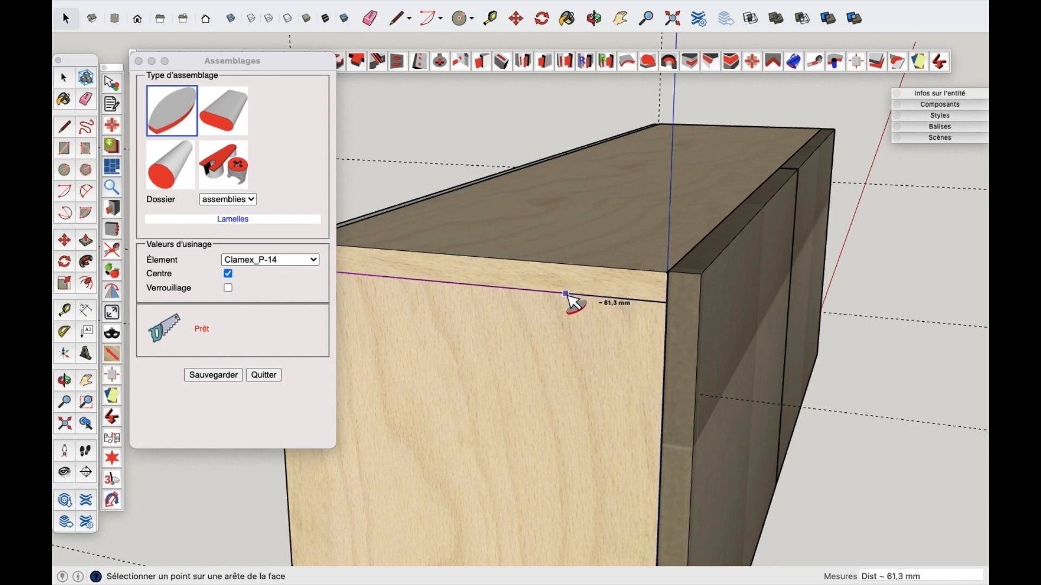
pyautogui.click(567, 294)
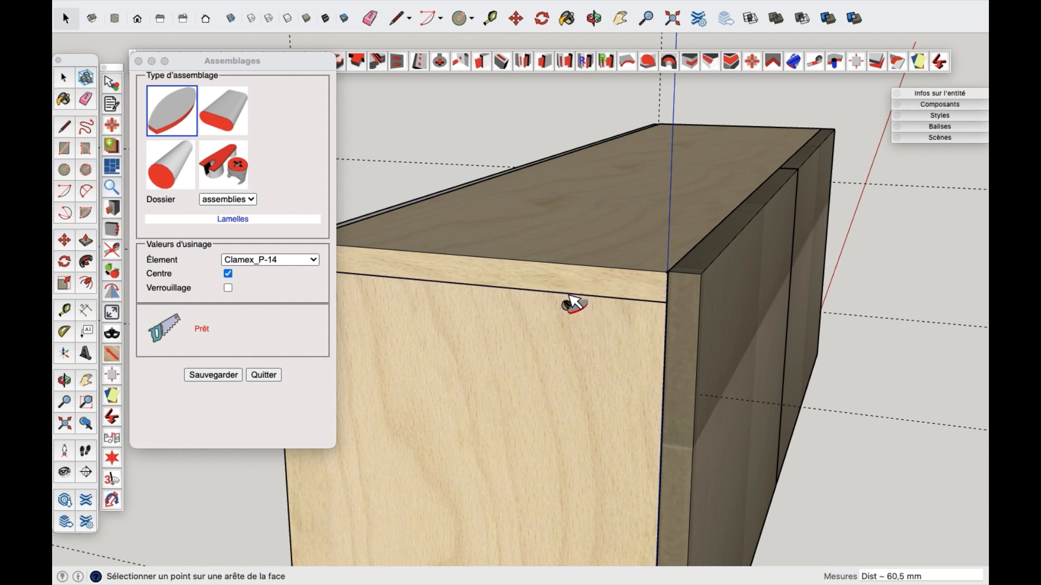
# Step: Add a second set of Clamex_P-14 joints on the same side panel, about 79 mm from its rear edge
pyautogui.scroll(-5, 750, 332)
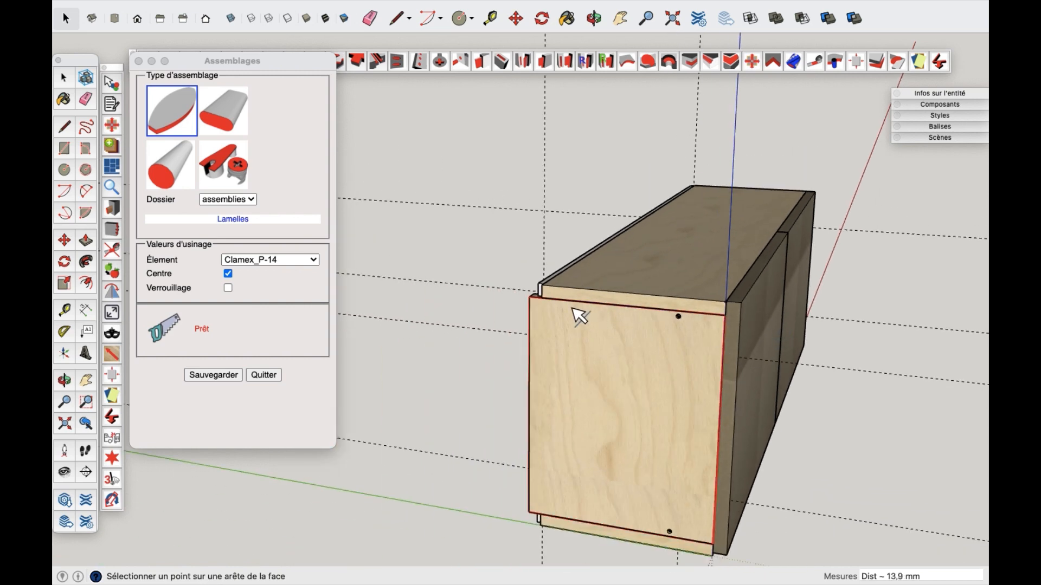
pyautogui.scroll(3, 542, 298)
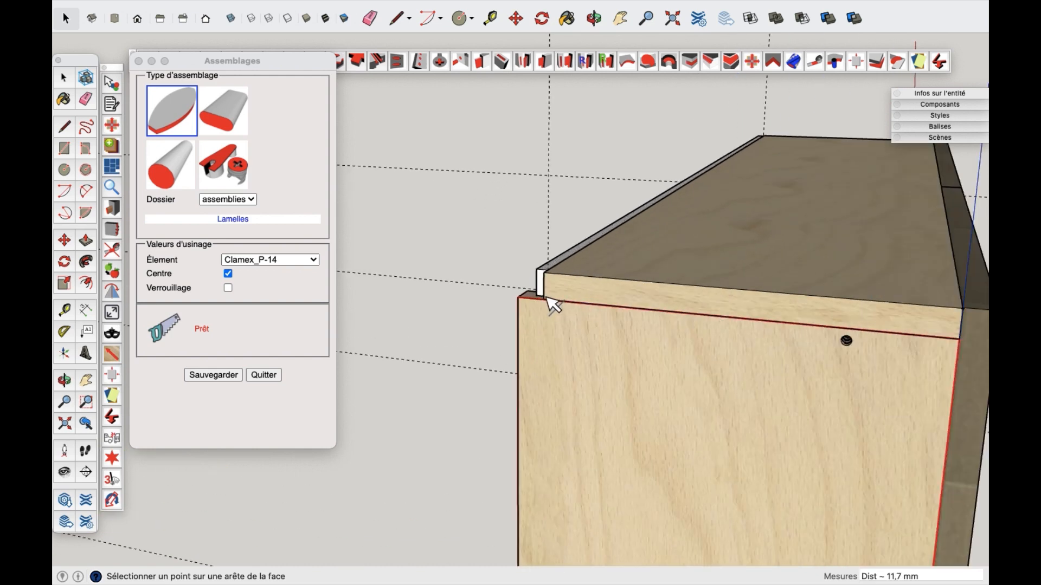
pyautogui.scroll(2, 552, 305)
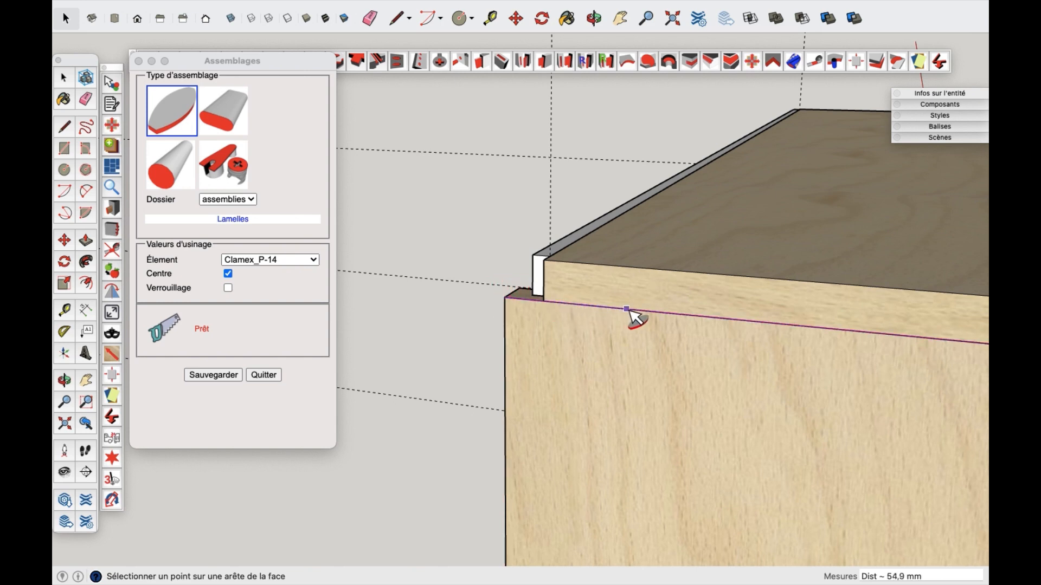
pyautogui.moveTo(654, 313); pyautogui.dragTo(927, 339, button='middle')
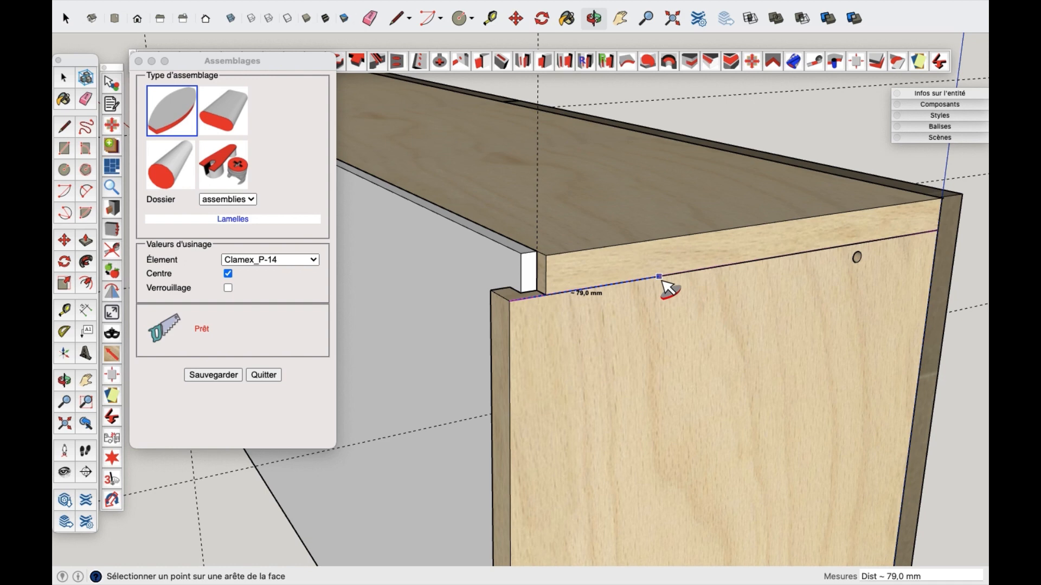
pyautogui.click(660, 278)
pyautogui.scroll(-3, 654, 223)
pyautogui.scroll(-3, 658, 226)
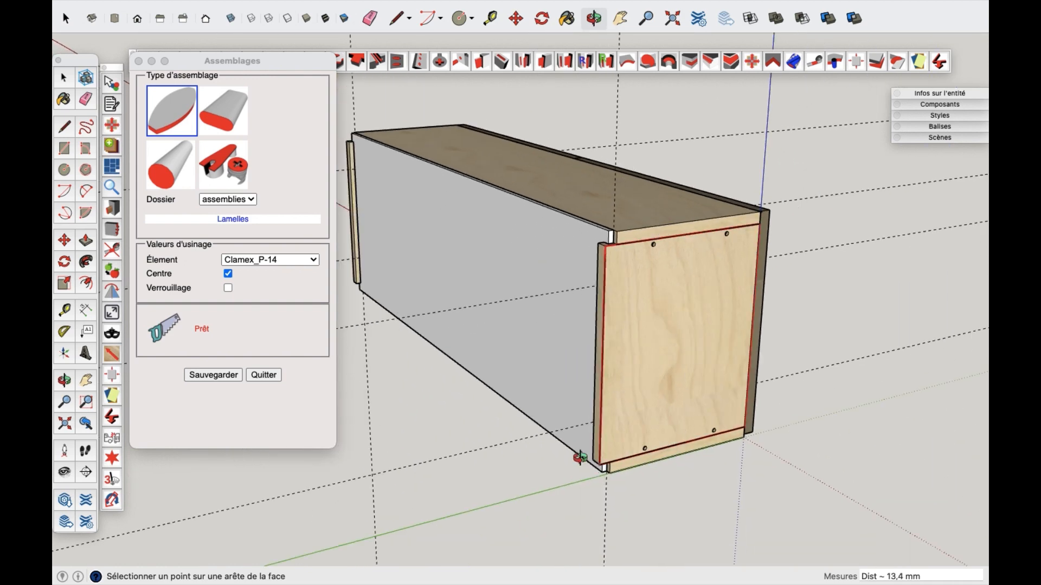
# Step: Examine the Clamex joints and their position relative to the hinges at both cabinet ends in X-ray display
pyautogui.moveTo(577, 453); pyautogui.dragTo(466, 255, button='middle')
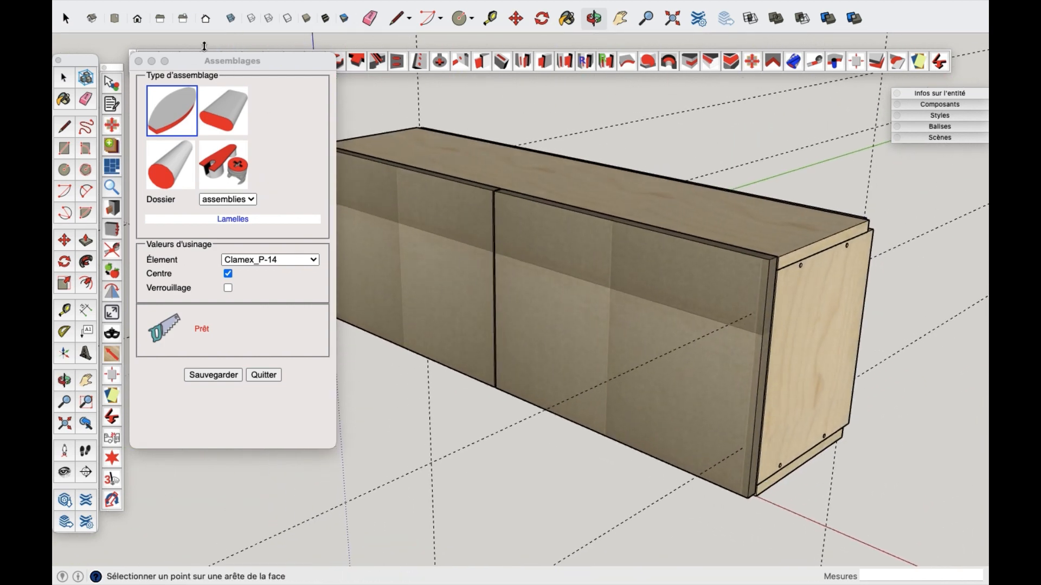
pyautogui.click(231, 18)
pyautogui.scroll(10, 810, 314)
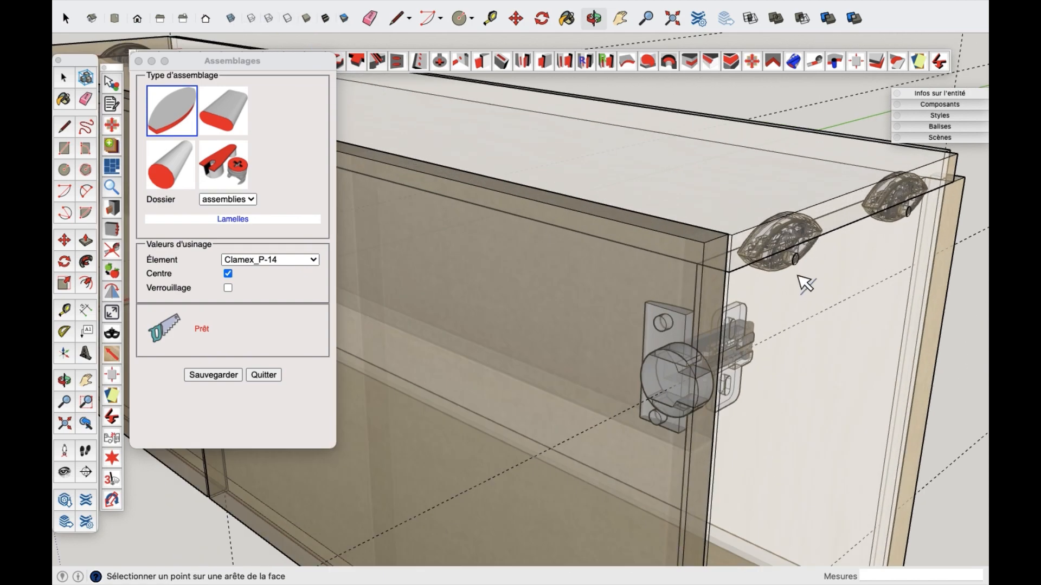
pyautogui.moveTo(613, 253); pyautogui.dragTo(760, 267, button='middle')
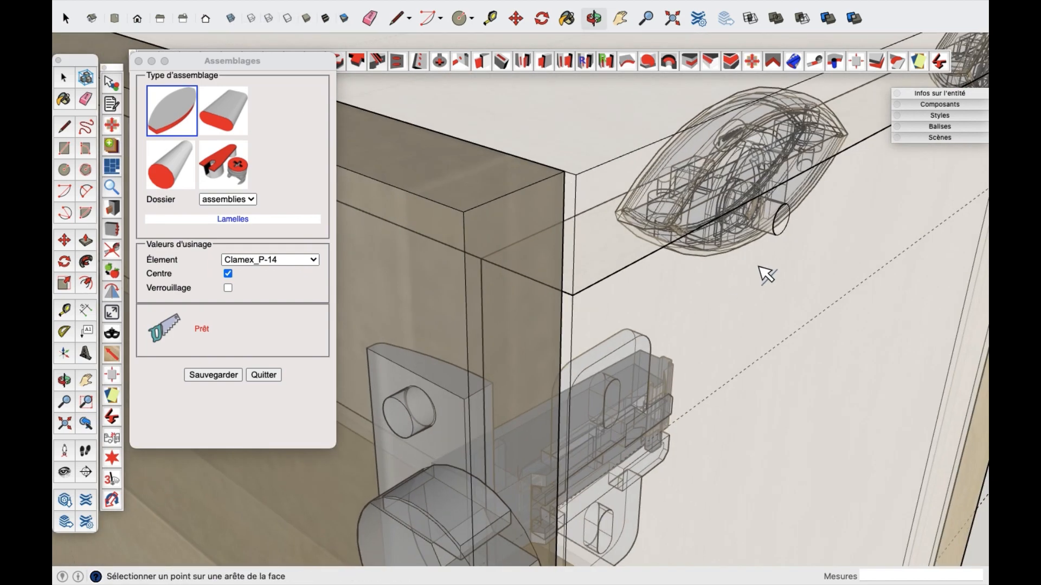
pyautogui.scroll(-10, 770, 257)
pyautogui.scroll(-8, 775, 266)
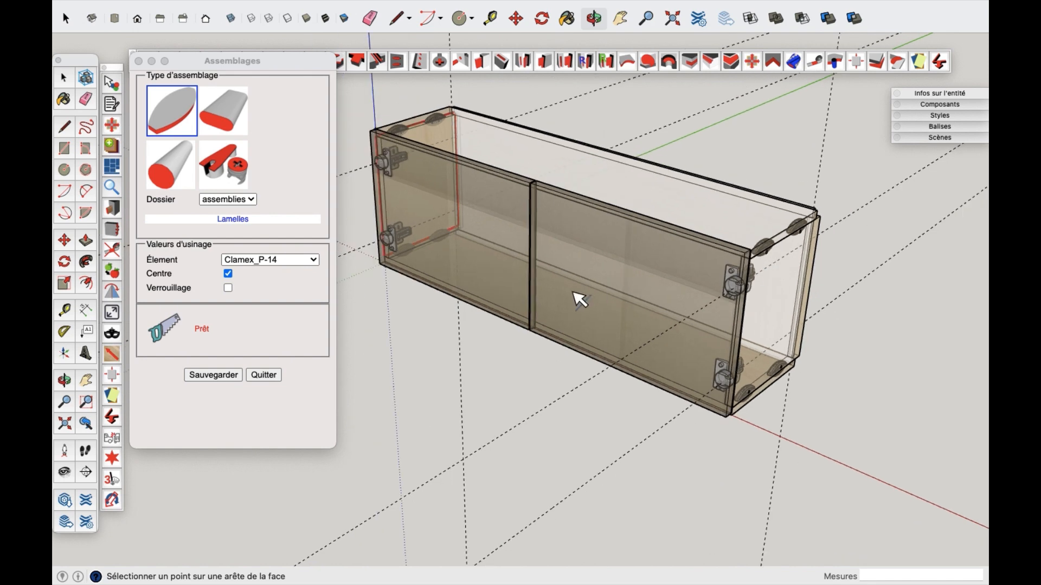
pyautogui.moveTo(578, 297); pyautogui.dragTo(728, 305, button='middle')
pyautogui.scroll(-8, 786, 271)
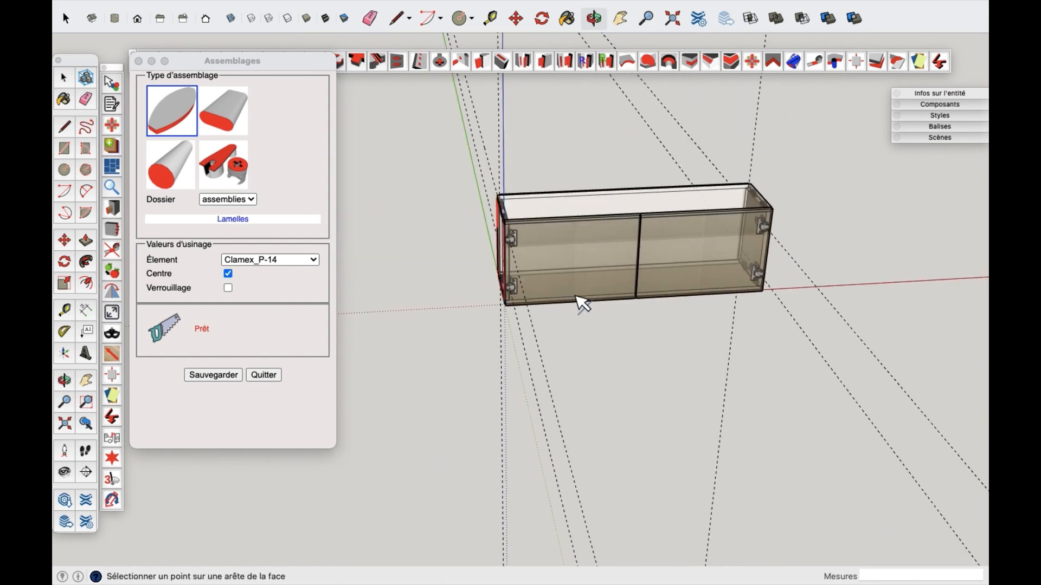
pyautogui.moveTo(578, 299); pyautogui.dragTo(748, 318, button='middle')
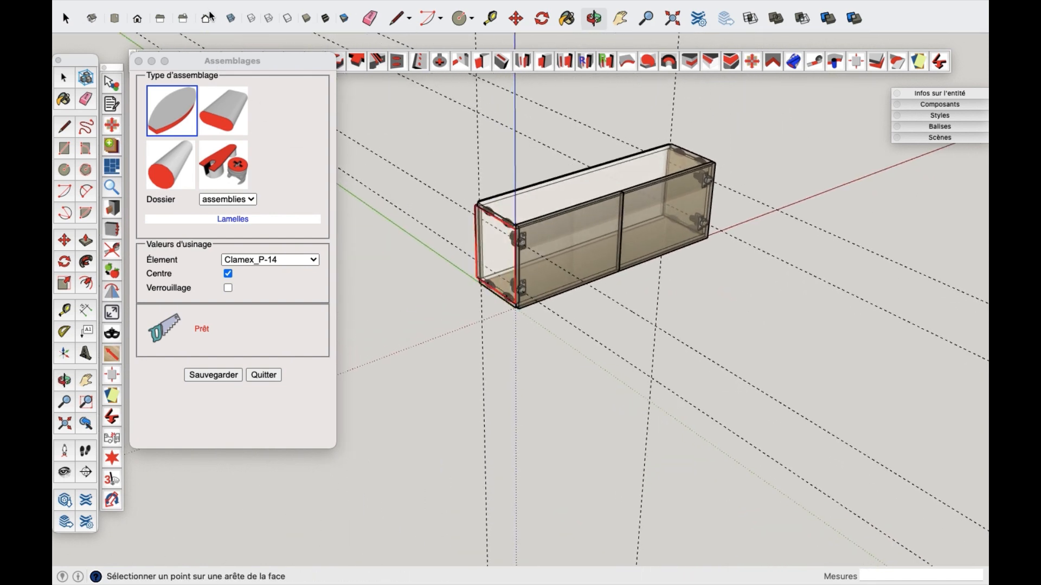
pyautogui.click(236, 21)
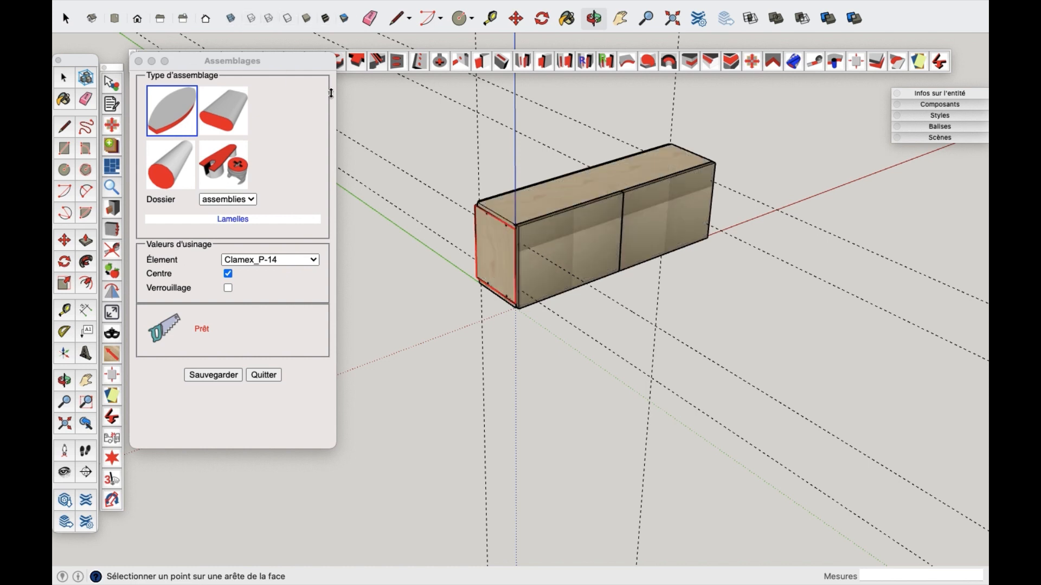
# Step: Leave the Assemblages tool and delete all guides from the model
pyautogui.press('space')
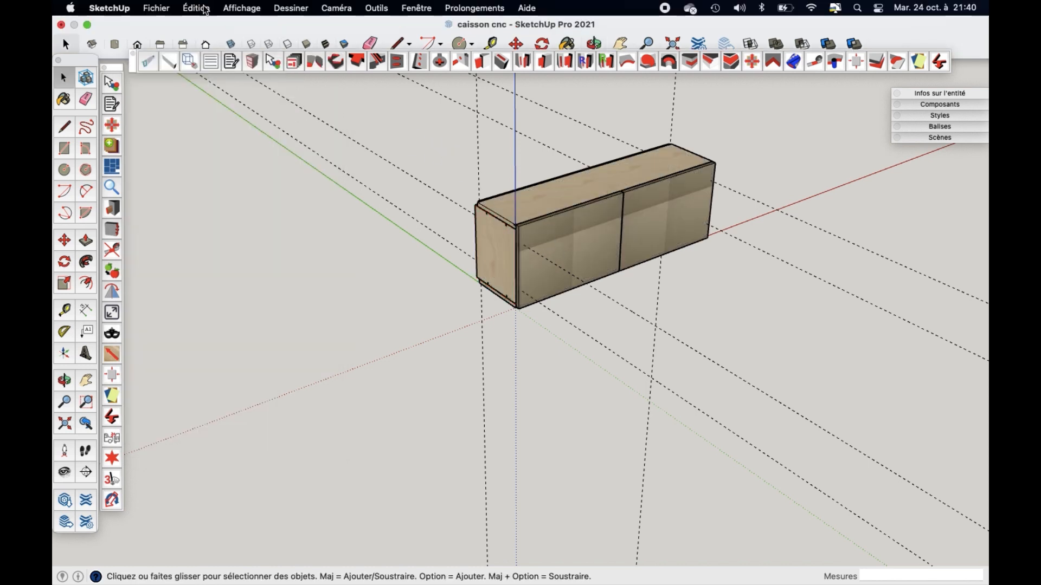
pyautogui.click(196, 8)
pyautogui.click(228, 135)
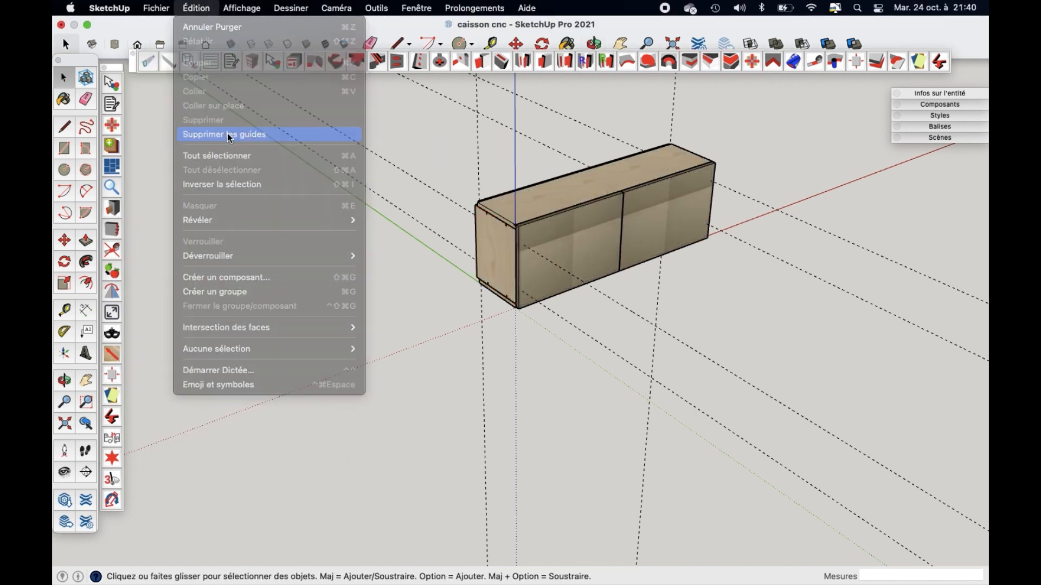
pyautogui.scroll(-4, 373, 352)
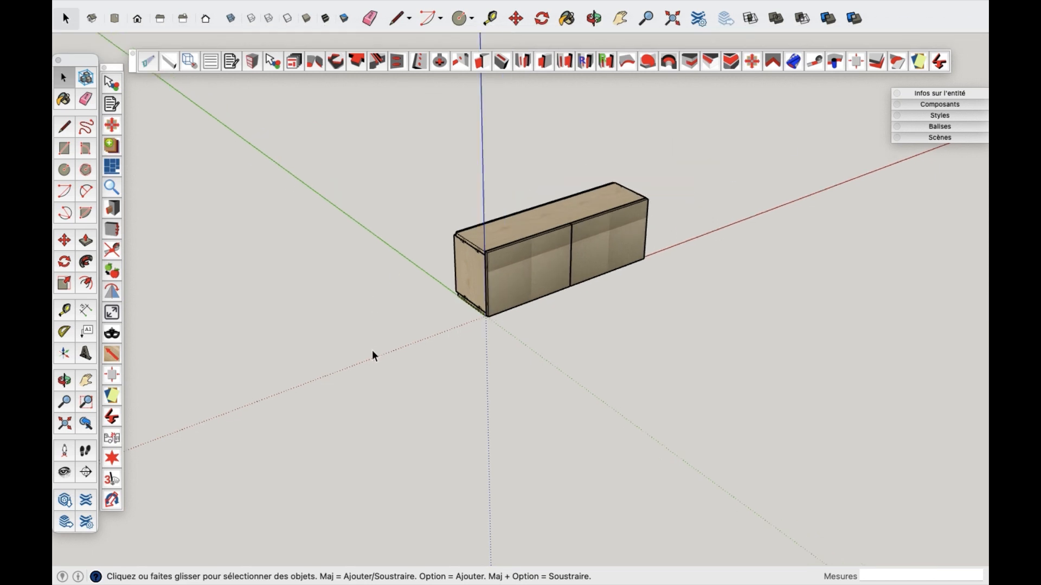
pyautogui.scroll(4, 540, 165)
pyautogui.scroll(4, 495, 406)
pyautogui.moveTo(495, 411); pyautogui.dragTo(490, 319, button='middle')
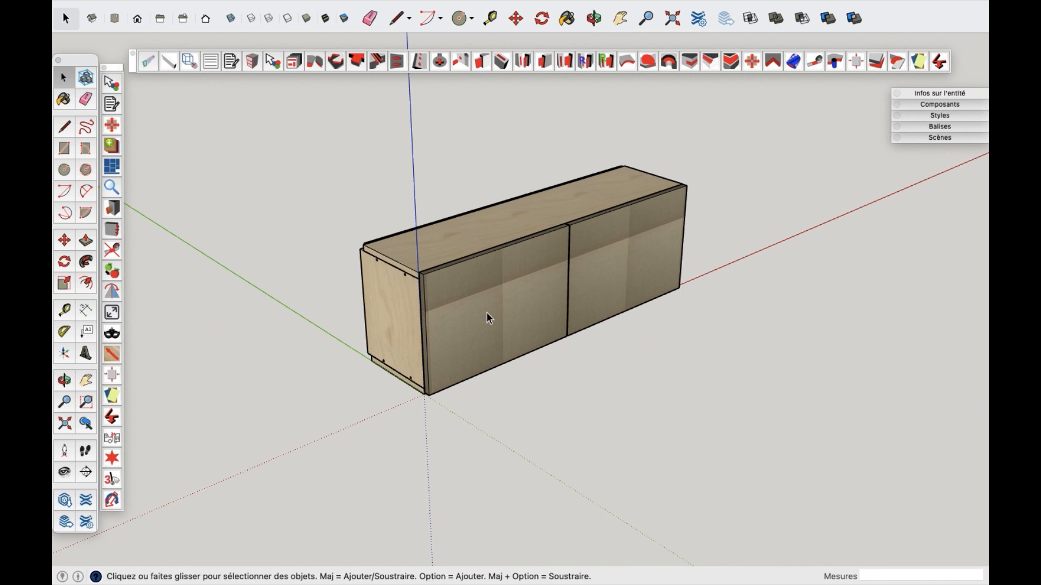
# Step: Look over the cut list settings for sawing thicknesses and solid-wood allowances and close them without edits
pyautogui.click(232, 63)
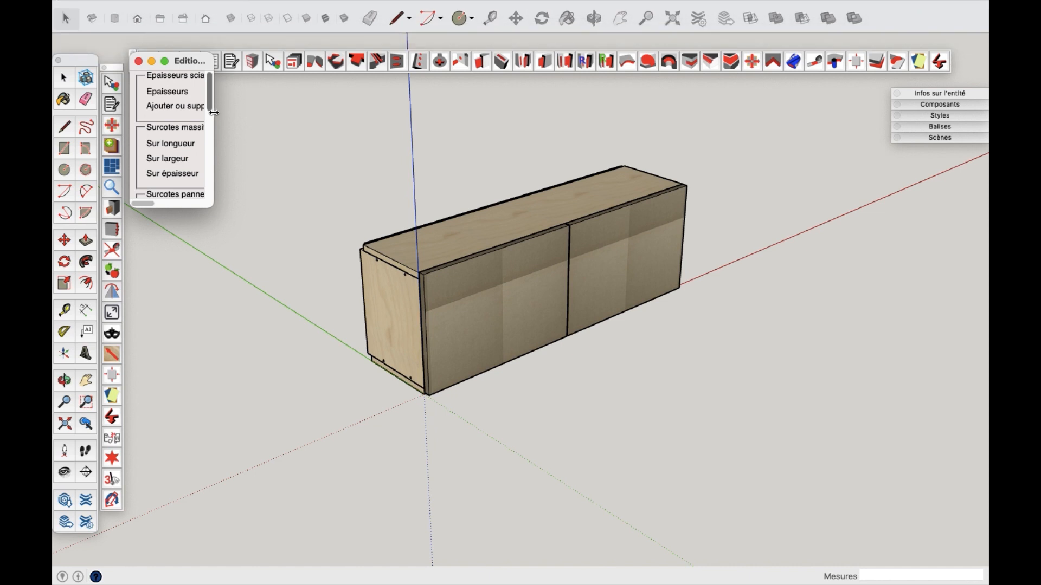
pyautogui.moveTo(213, 106); pyautogui.dragTo(352, 108)
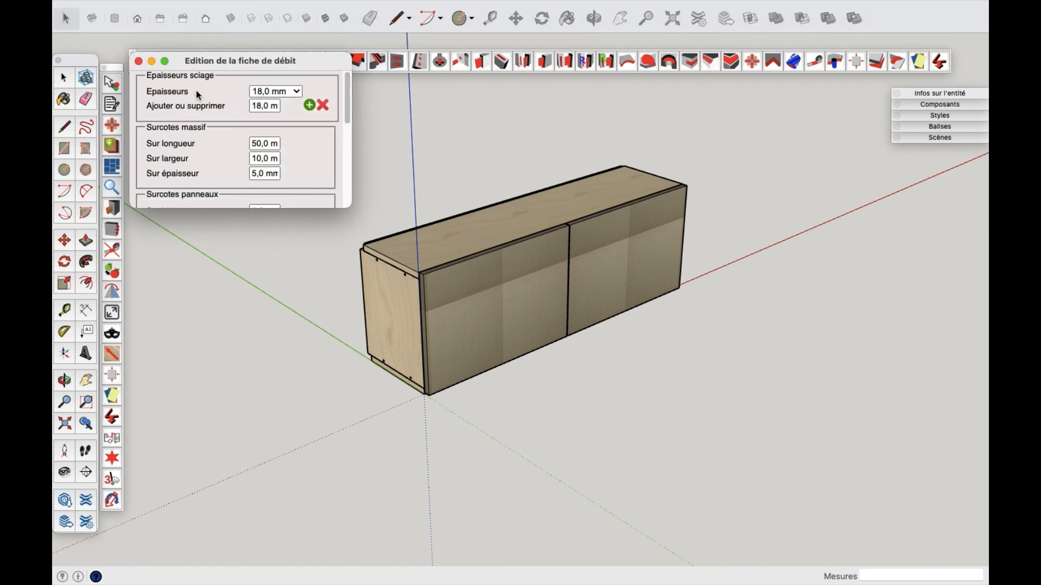
pyautogui.click(138, 62)
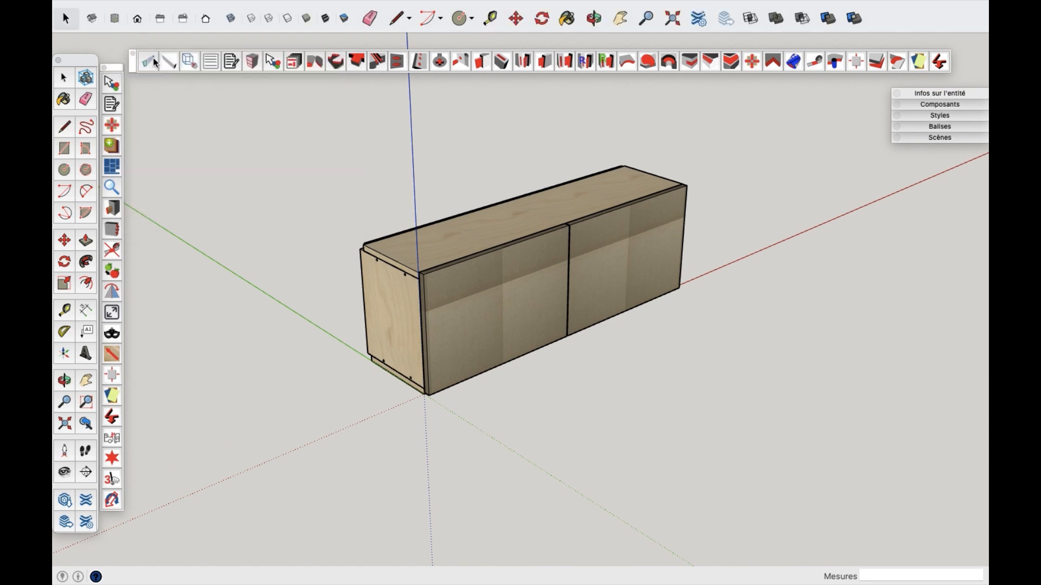
# Step: Generate the cabinet's cut list and open the exported caisson cnc.csv from Finder in Microsoft Excel
pyautogui.click(209, 63)
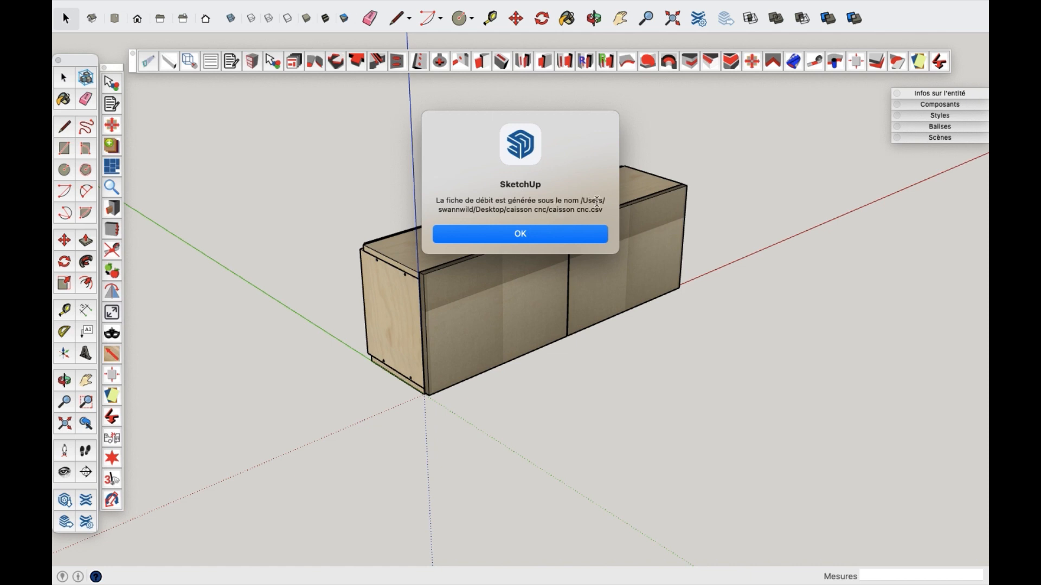
pyautogui.click(520, 239)
pyautogui.press('super+Tab')
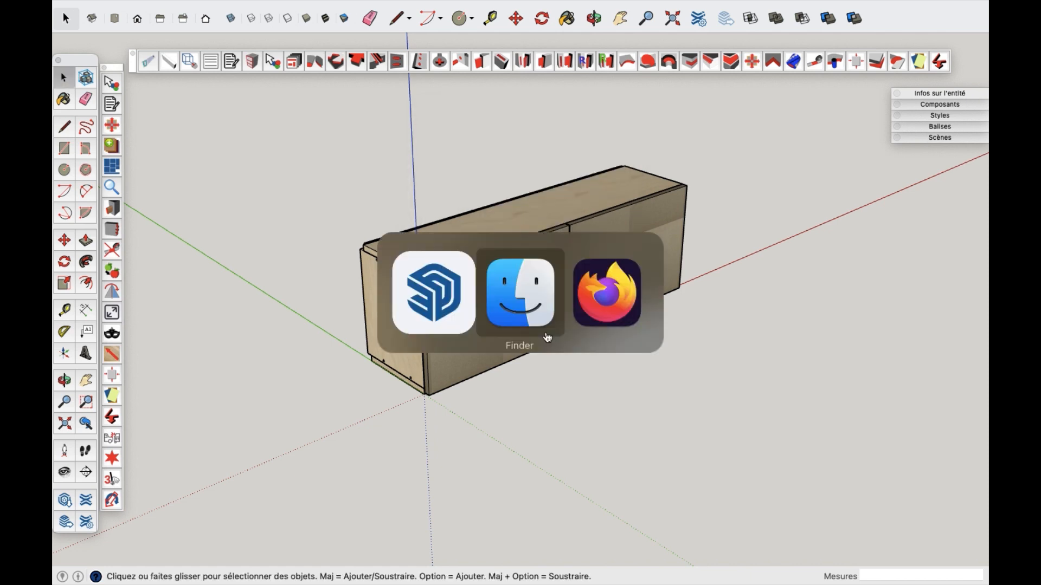
pyautogui.click(548, 337)
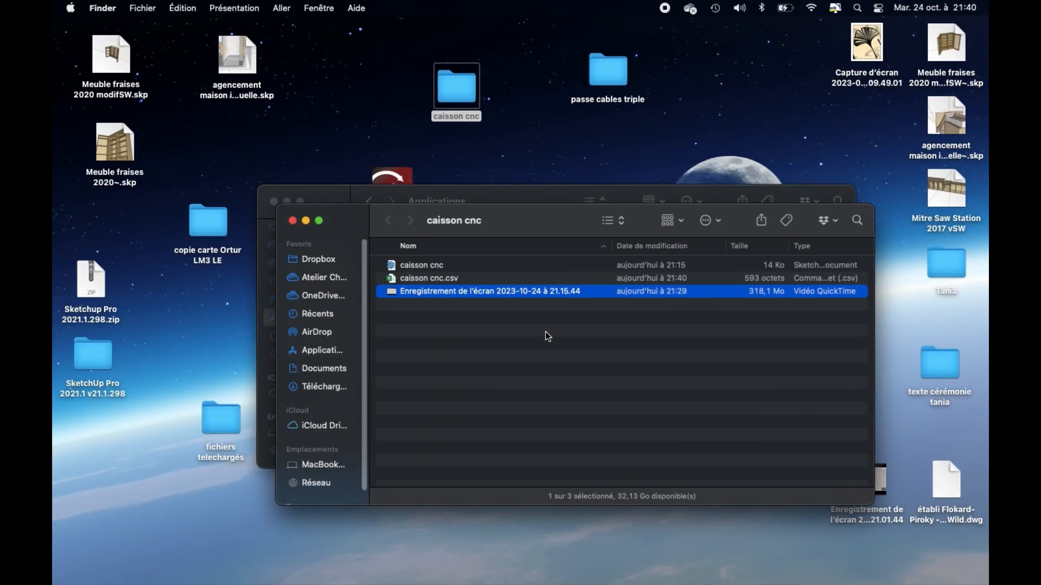
pyautogui.rightClick(429, 281)
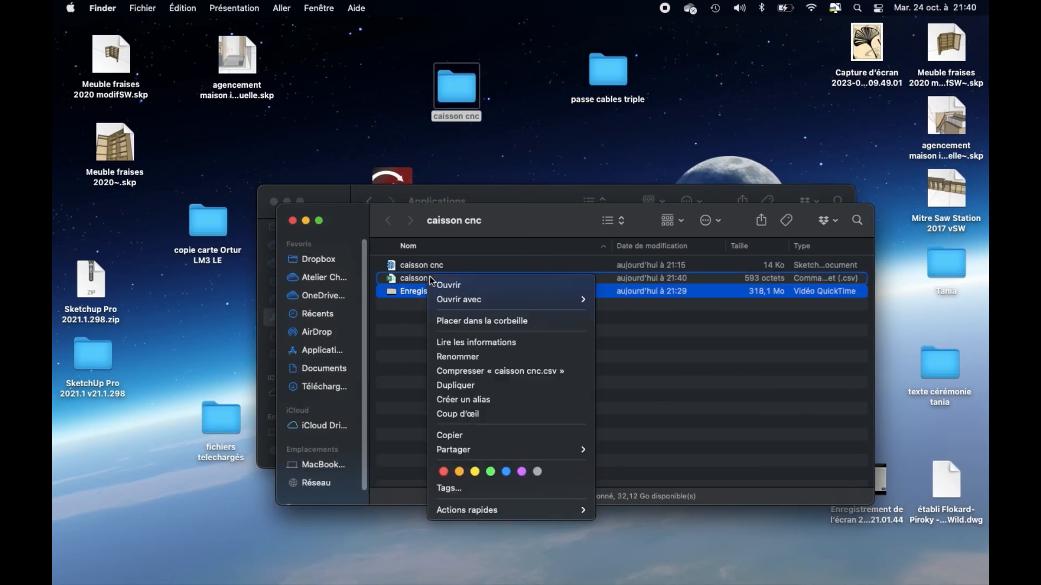
pyautogui.moveTo(493, 299)
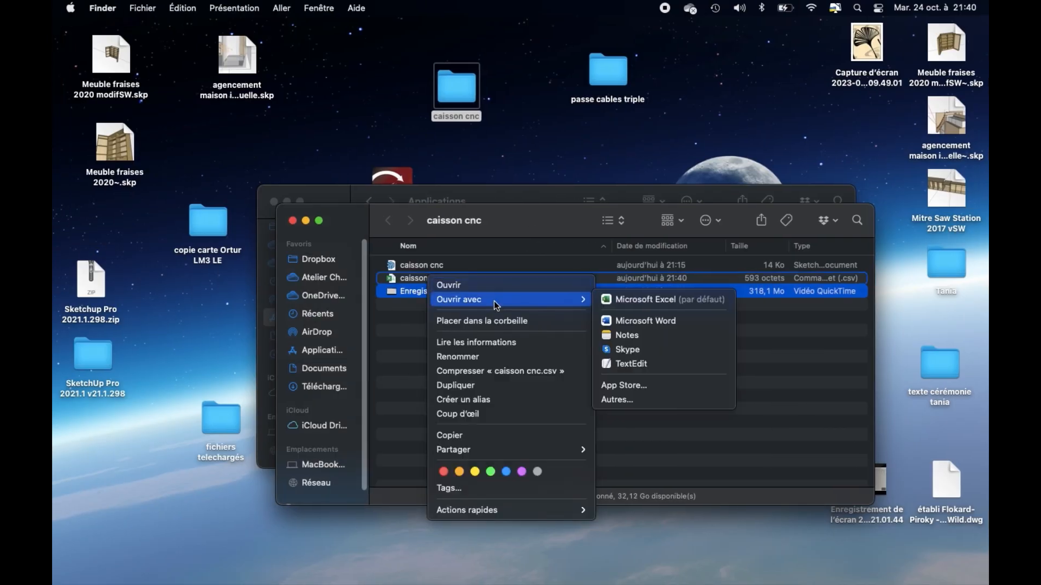
pyautogui.click(641, 301)
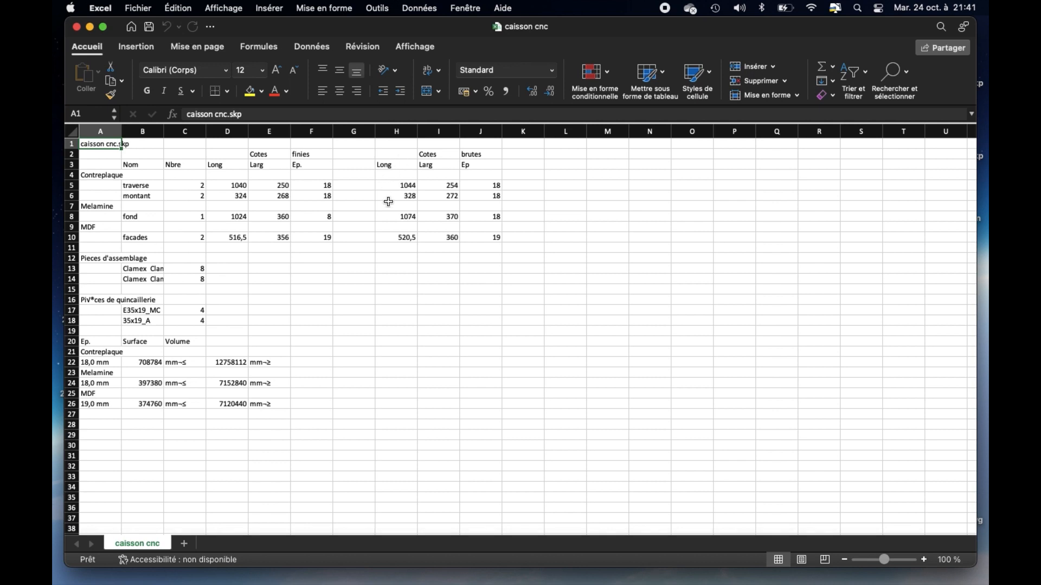
# Step: Clear the rough dimensions block (Cotes brutes) in cells G2:J11 of the cut list
pyautogui.scroll(-3, 379, 250)
pyautogui.scroll(3, 372, 246)
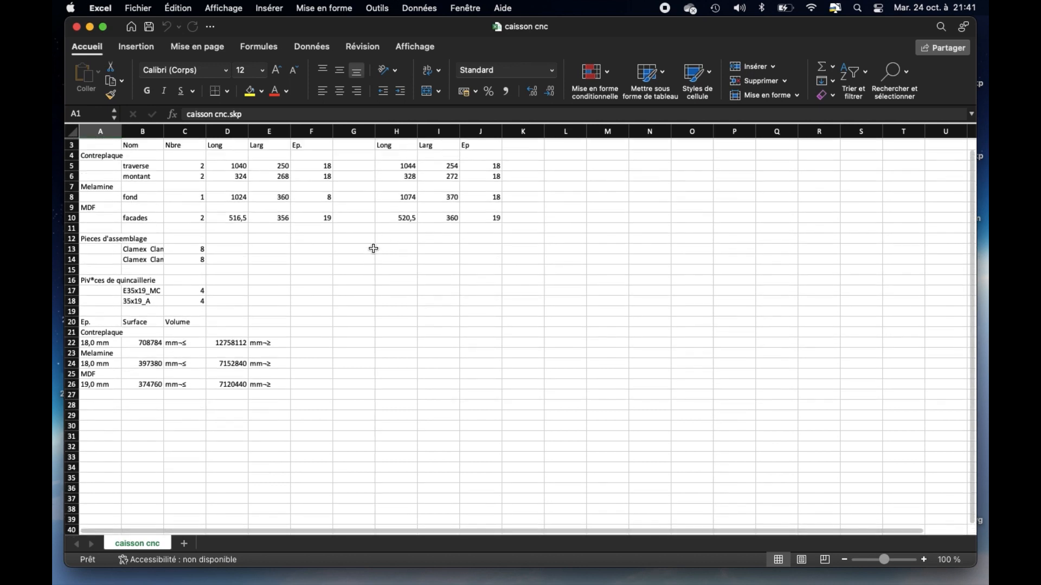
pyautogui.moveTo(355, 151); pyautogui.dragTo(487, 239)
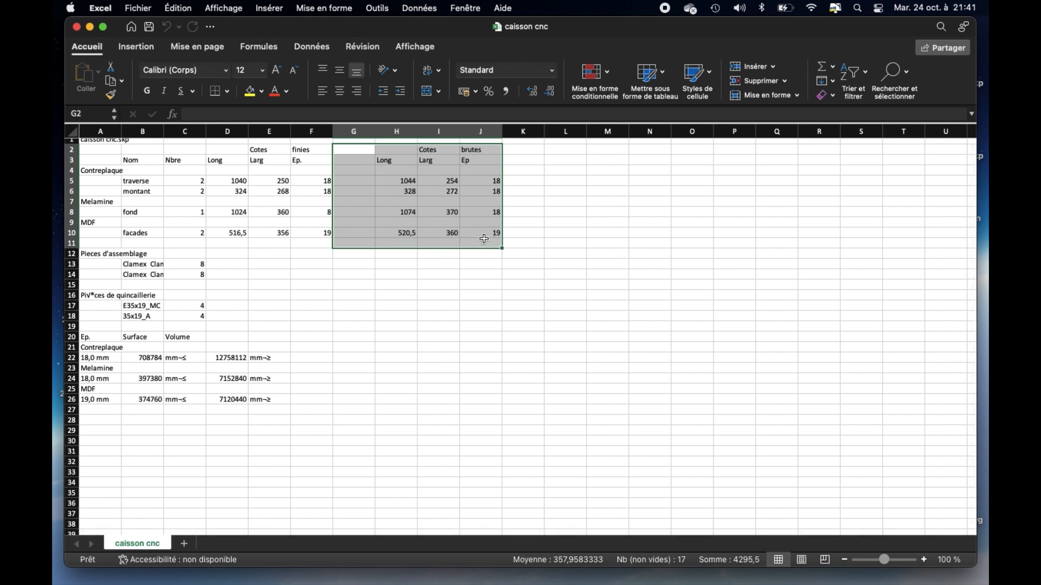
pyautogui.press('Delete')
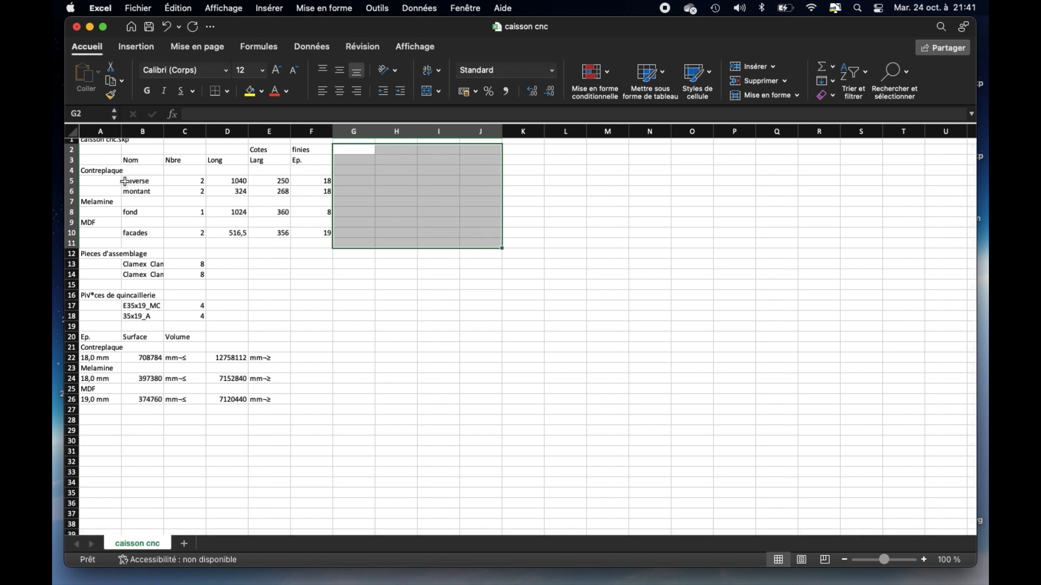
pyautogui.scroll(1, 128, 184)
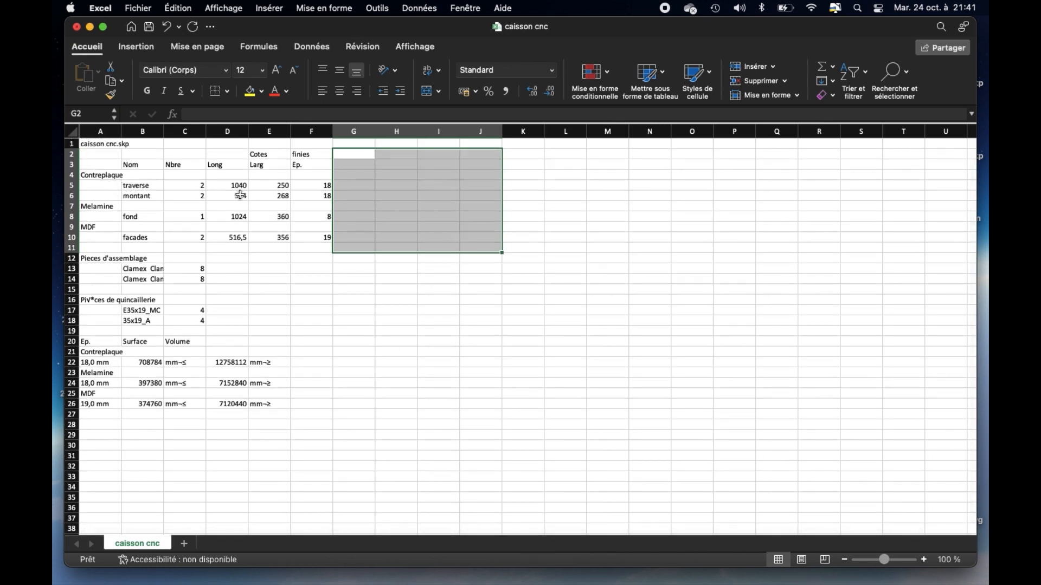
pyautogui.click(580, 269)
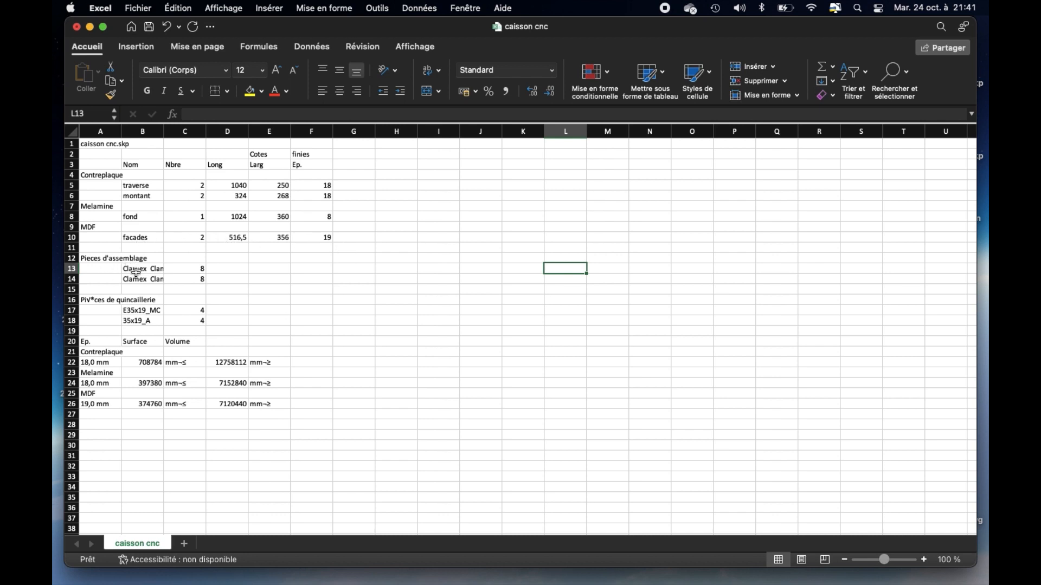
# Step: Widen columns B and D, and clear the surface and volume summary in cells A20:E26
pyautogui.moveTo(164, 132); pyautogui.dragTo(202, 132)
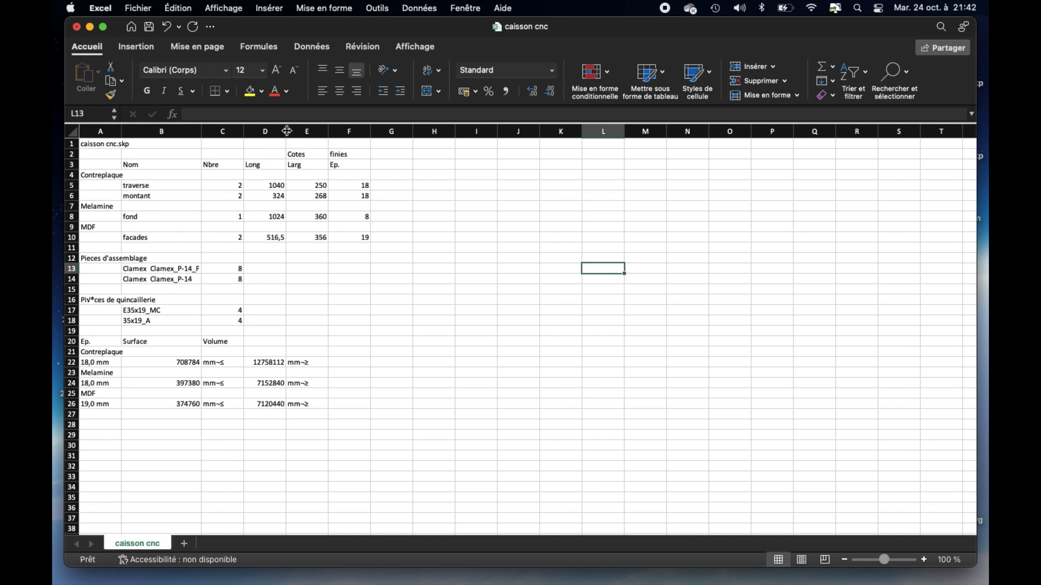
pyautogui.moveTo(288, 131); pyautogui.dragTo(299, 131)
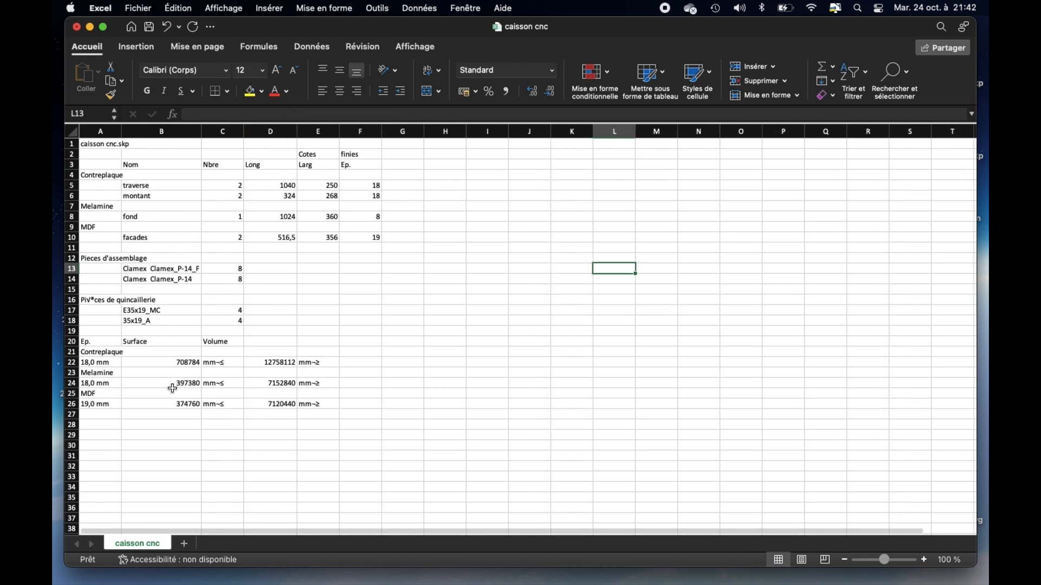
pyautogui.moveTo(100, 341); pyautogui.dragTo(328, 406)
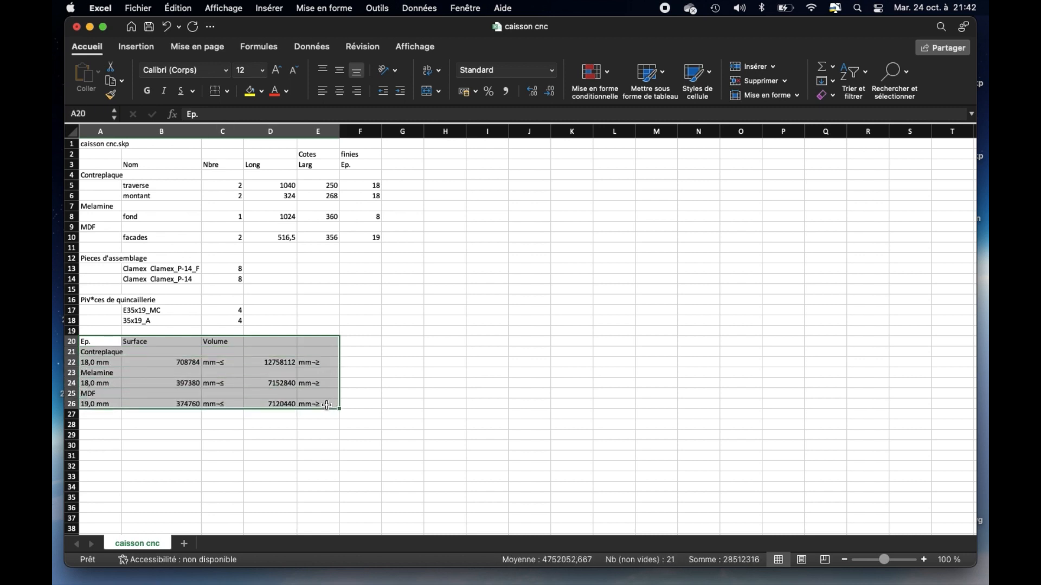
pyautogui.press('Delete')
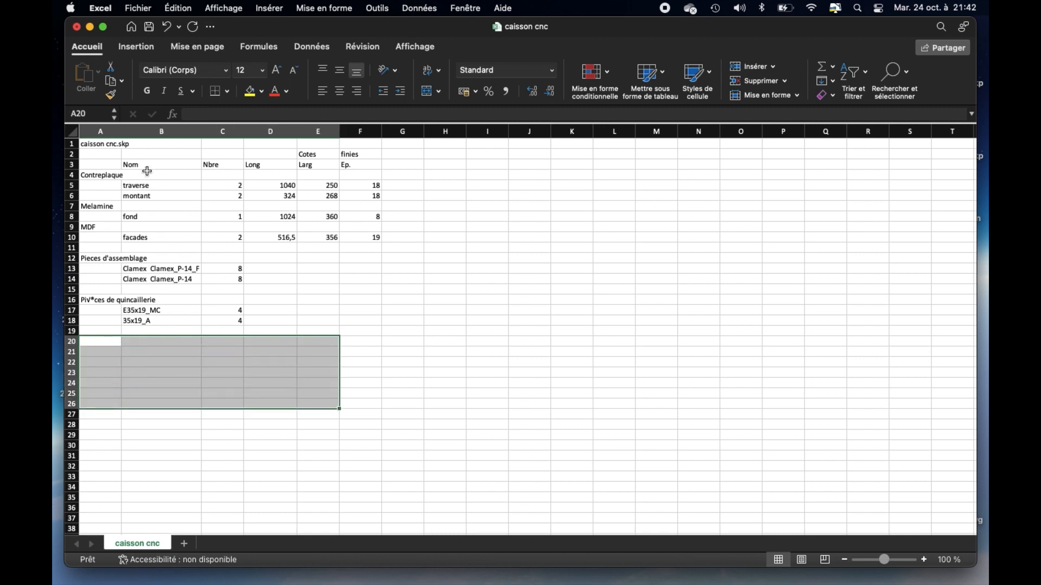